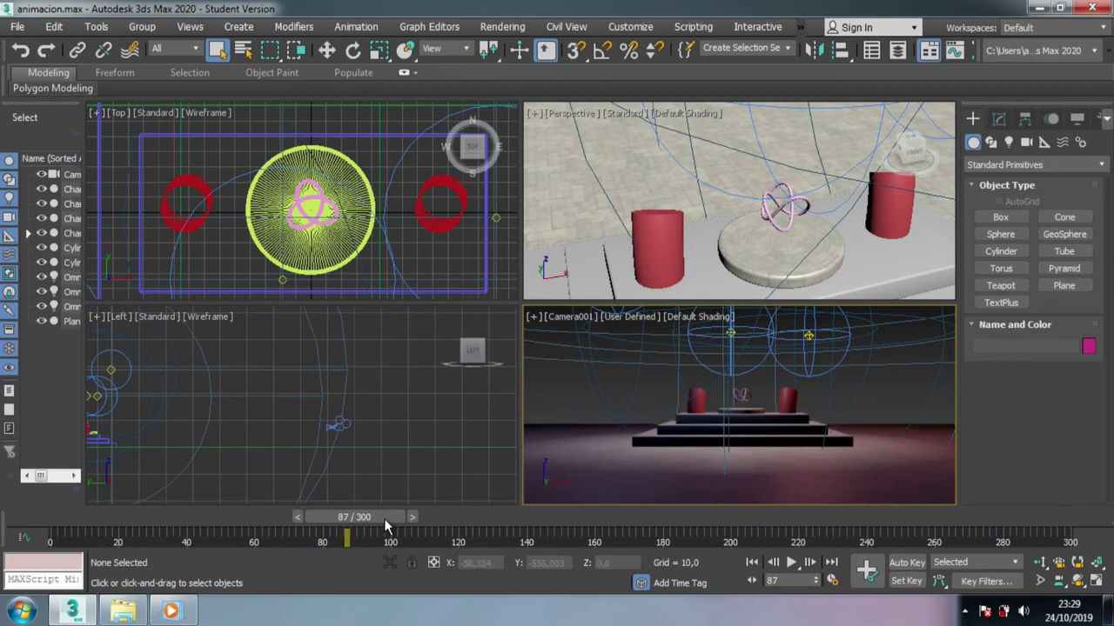
# Step: Scrub the timeline back and forth to preview the camera animation
pyautogui.moveTo(387, 523)
pyautogui.mouseDown()
pyautogui.moveTo(671, 522)
pyautogui.moveTo(199, 512)
pyautogui.moveTo(260, 500)
pyautogui.moveTo(231, 492)
pyautogui.moveTo(179, 515)
pyautogui.mouseUp()
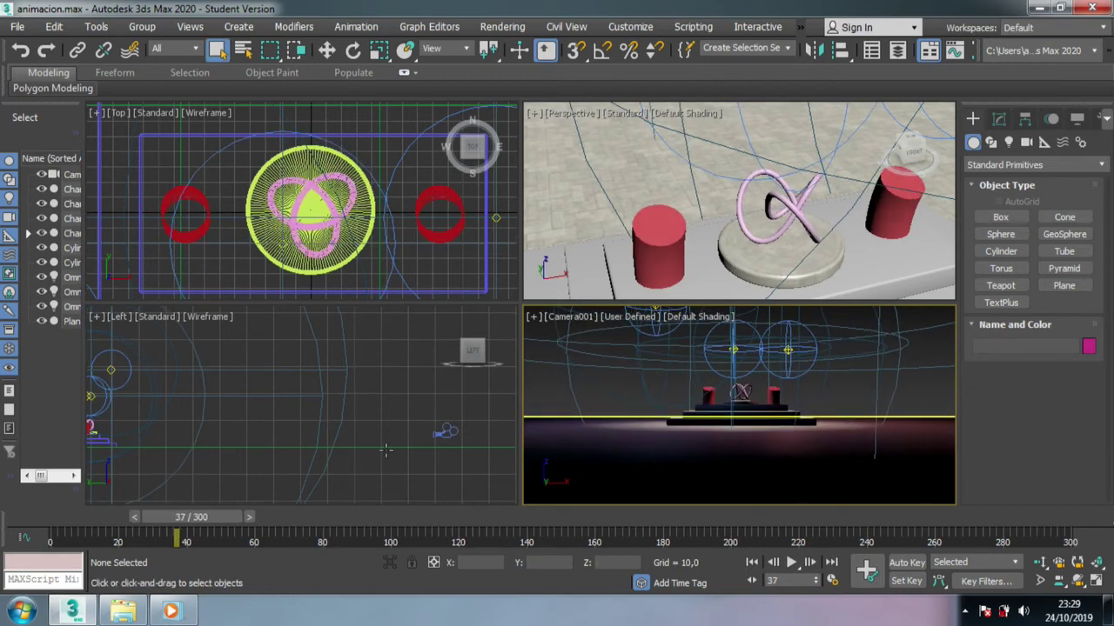
pyautogui.click(446, 441)
pyautogui.scroll(2, 375, 369)
pyautogui.scroll(2, 376, 366)
pyautogui.scroll(2, 376, 367)
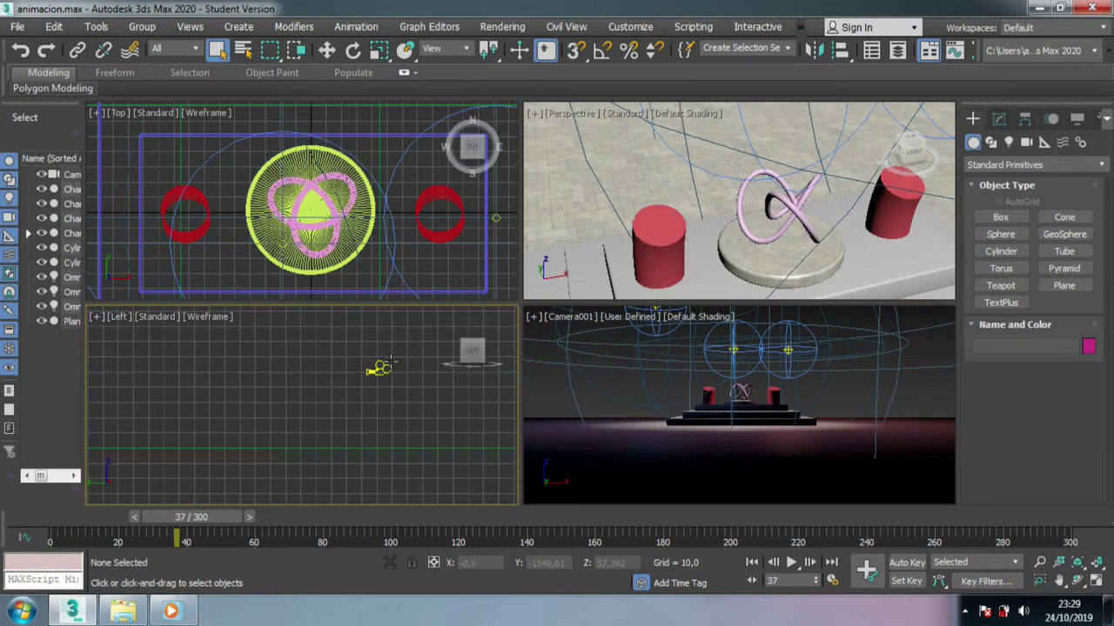
pyautogui.scroll(2, 366, 375)
pyautogui.scroll(2, 366, 375)
pyautogui.scroll(1, 387, 391)
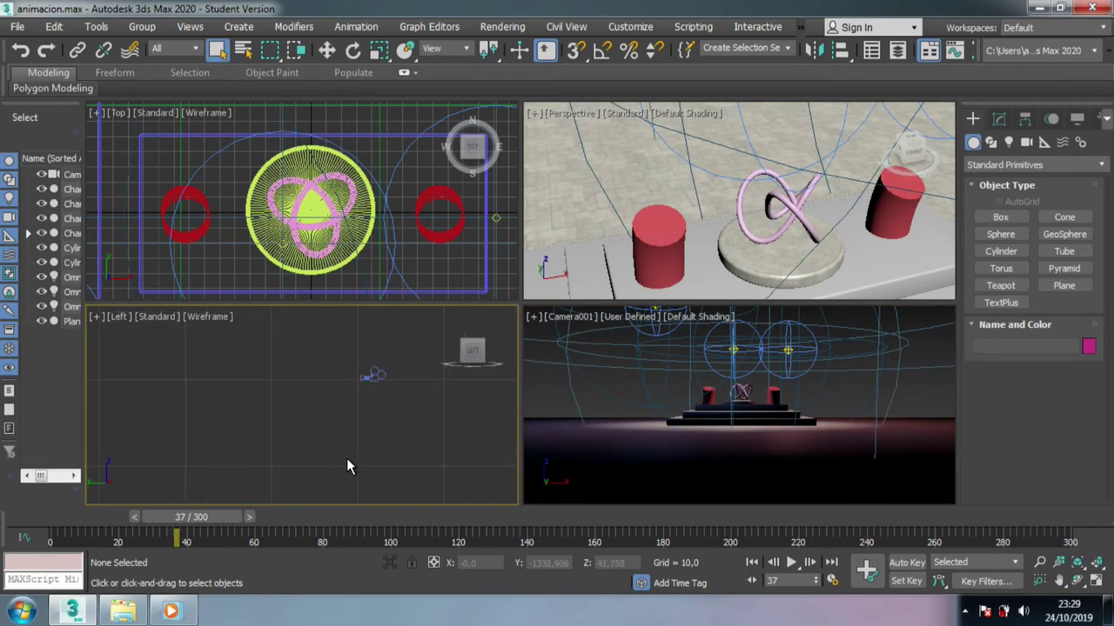
pyautogui.moveTo(209, 523)
pyautogui.mouseDown()
pyautogui.moveTo(292, 522)
pyautogui.moveTo(79, 522)
pyautogui.moveTo(670, 527)
pyautogui.moveTo(202, 537)
pyautogui.moveTo(841, 528)
pyautogui.moveTo(274, 515)
pyautogui.moveTo(647, 522)
pyautogui.moveTo(374, 522)
pyautogui.mouseUp()
# Step: Orbit the Perspective view, set the Camera001 viewport to Front, and open Create > Shapes
pyautogui.keyDown('alt'); pyautogui.moveTo(706, 226); pyautogui.dragTo(734, 244, button='middle'); pyautogui.keyUp('alt')
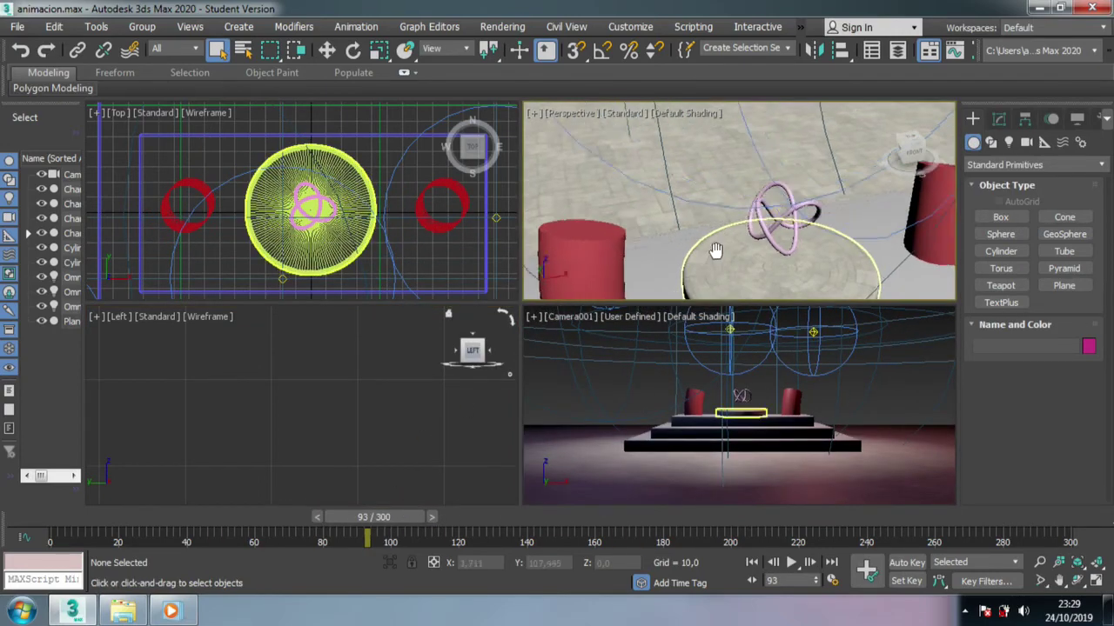
pyautogui.click(734, 333)
pyautogui.press('f')
pyautogui.scroll(-2, 746, 380)
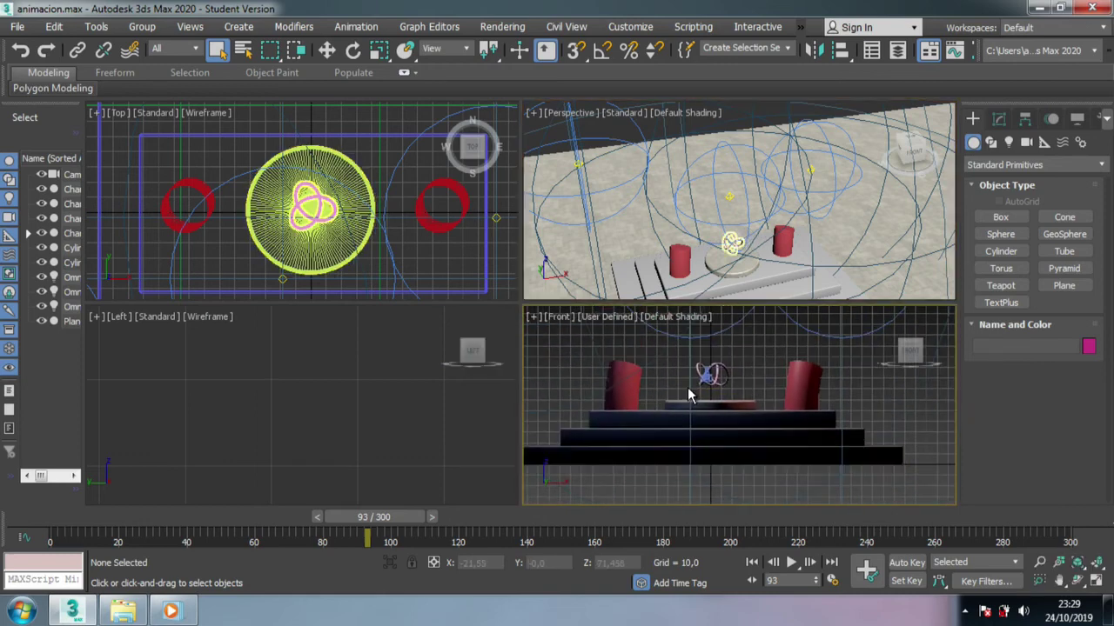
pyautogui.scroll(-2, 746, 380)
pyautogui.click(251, 29)
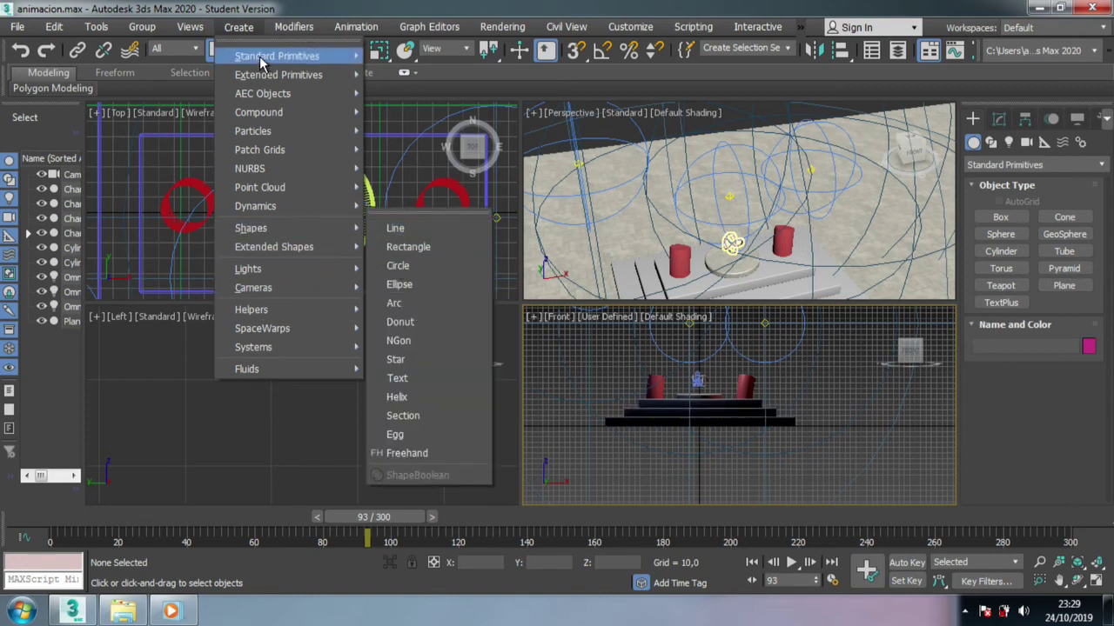
pyautogui.moveTo(250, 228)
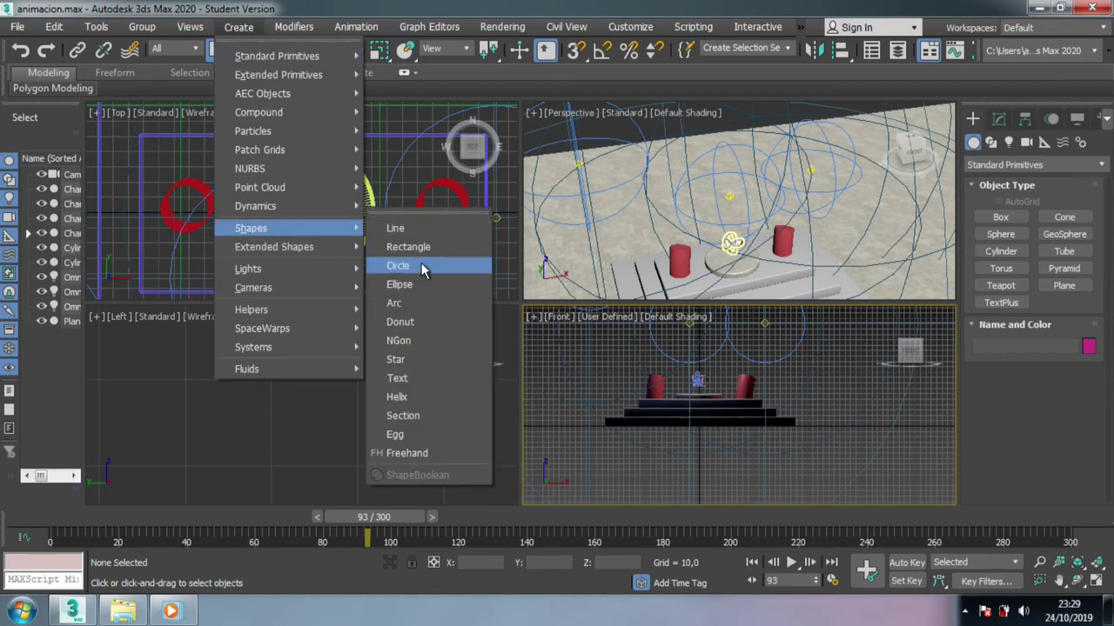
# Step: Create a 'MAX Text' text shape in the Front view and move it above the pedestal
pyautogui.click(431, 381)
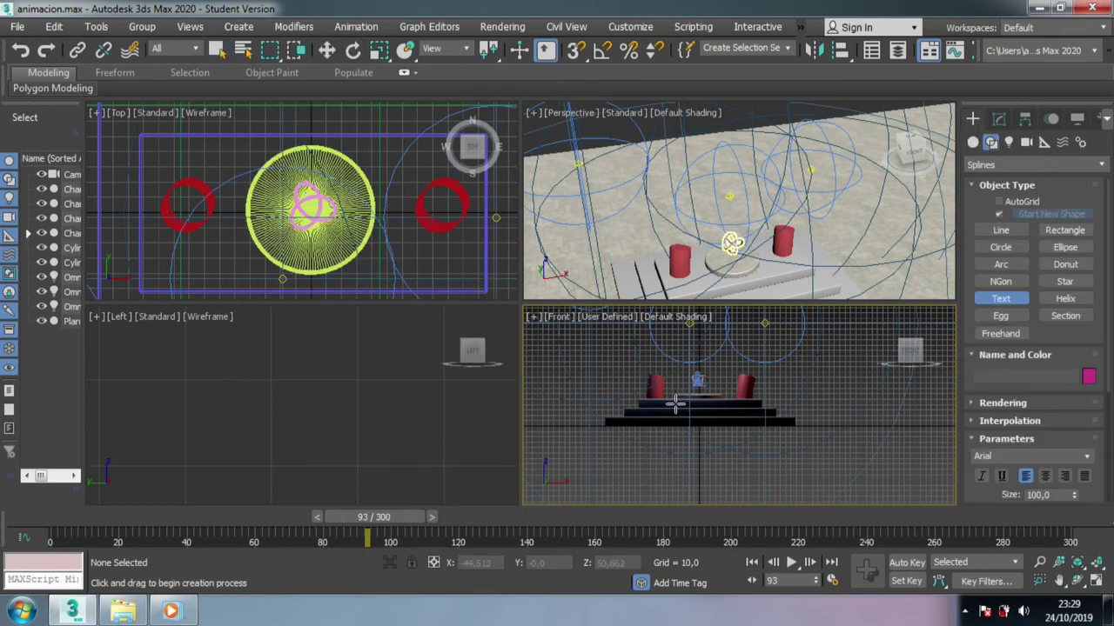
pyautogui.click(602, 366)
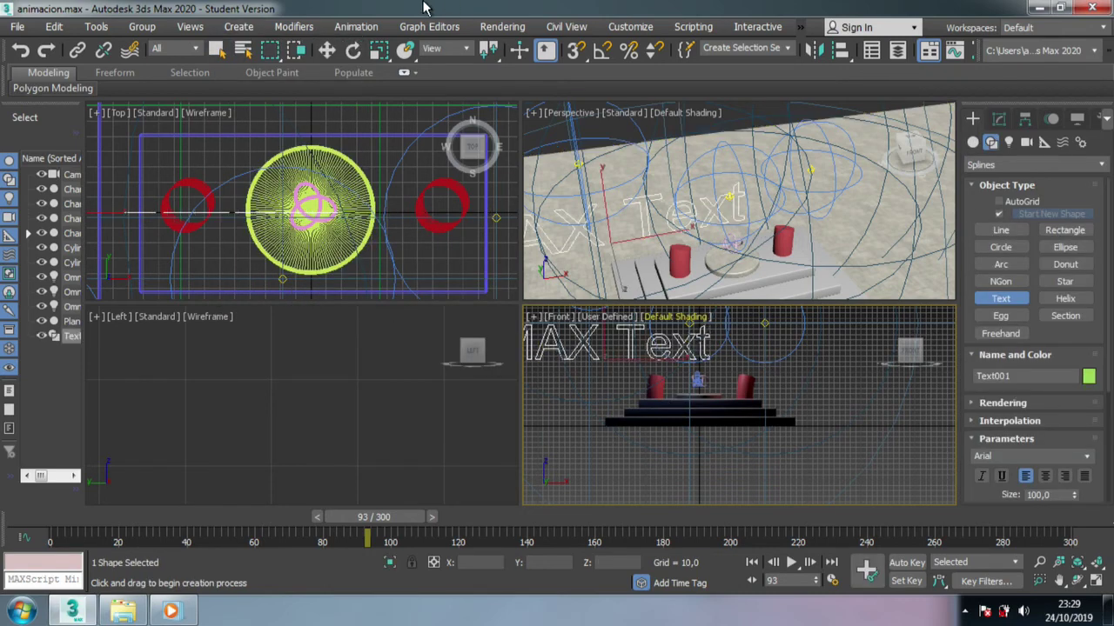
pyautogui.click(327, 50)
pyautogui.moveTo(684, 381); pyautogui.dragTo(752, 420, button='middle')
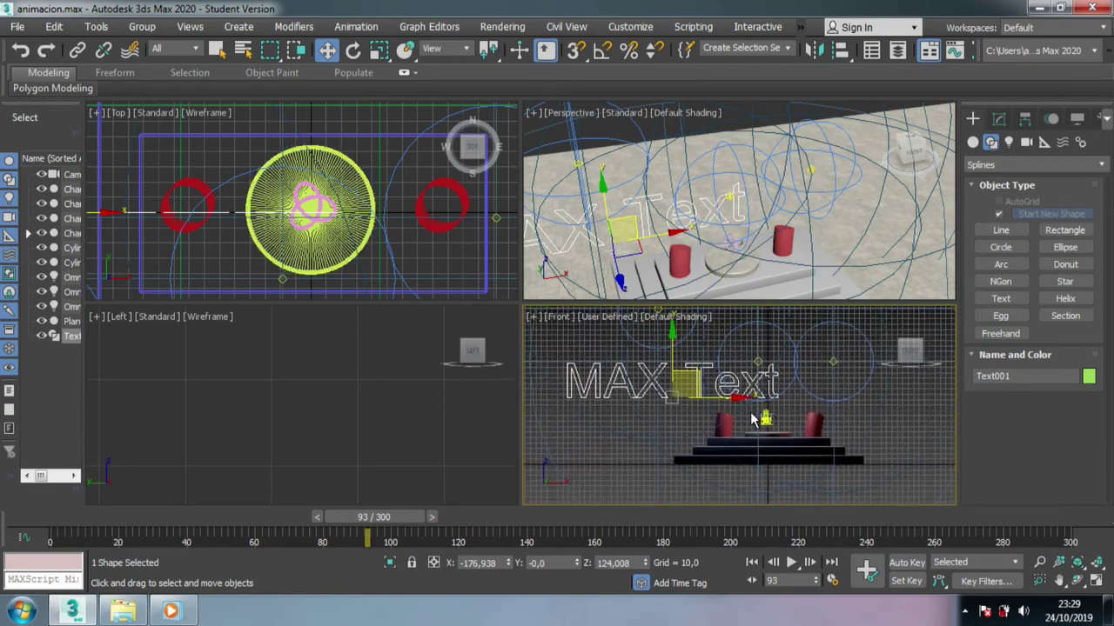
pyautogui.moveTo(735, 397); pyautogui.dragTo(846, 397)
pyautogui.keyDown('alt'); pyautogui.moveTo(748, 226); pyautogui.dragTo(804, 287, button='middle'); pyautogui.keyUp('alt')
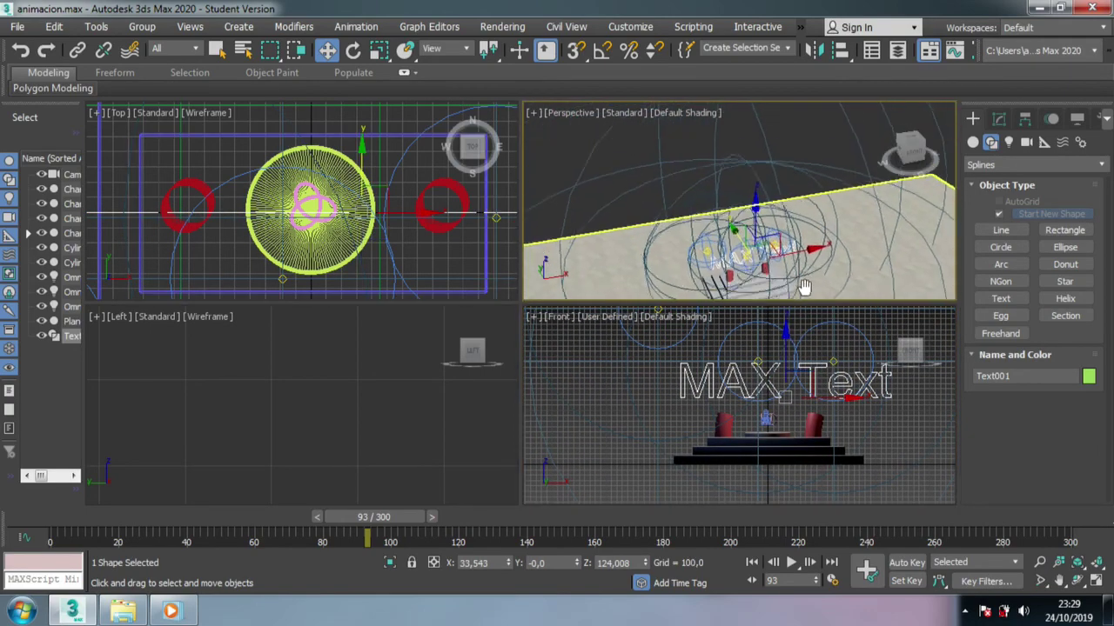
pyautogui.moveTo(756, 239); pyautogui.dragTo(655, 152)
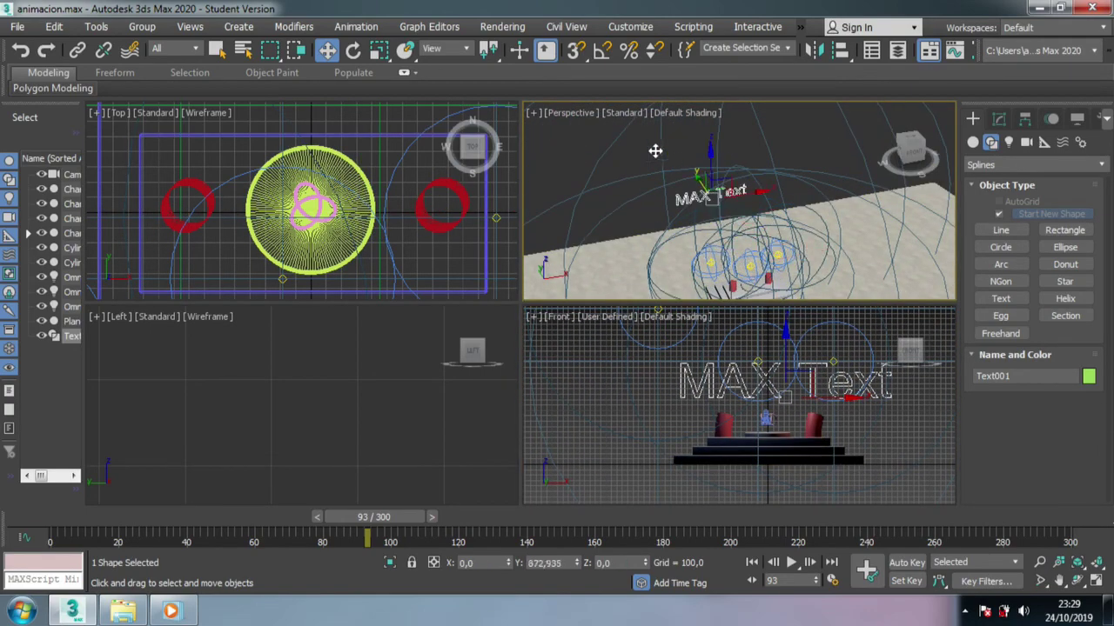
pyautogui.scroll(5, 749, 209)
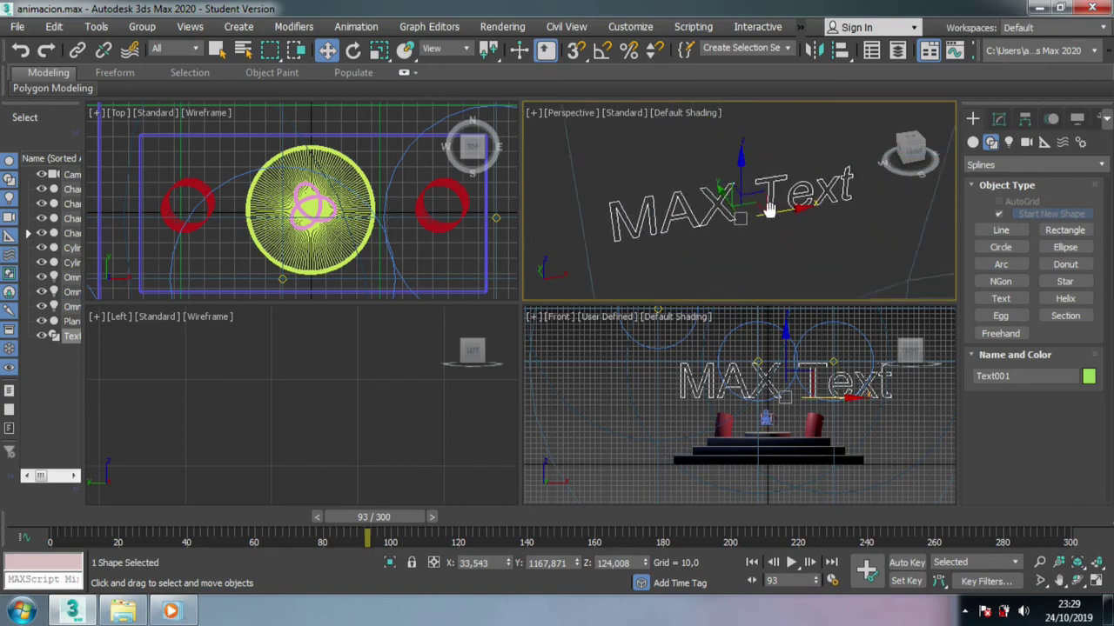
pyautogui.moveTo(857, 432); pyautogui.dragTo(817, 414, button='middle')
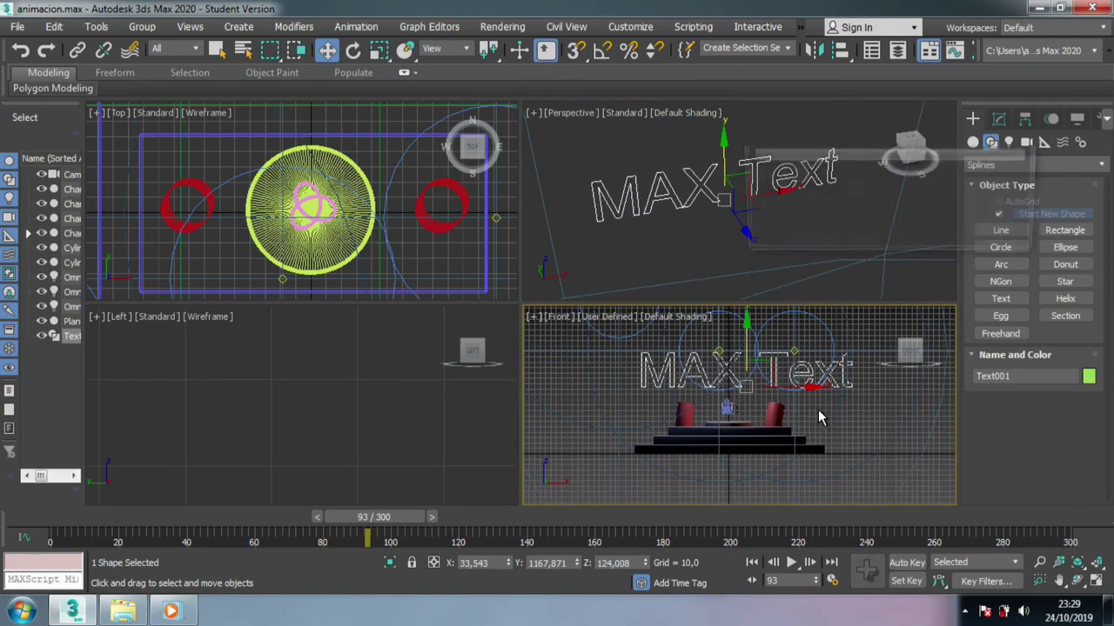
# Step: Render a test frame of the Front view and show Text001's parameters in the Modify panel
pyautogui.hotkey('shift', 'q')
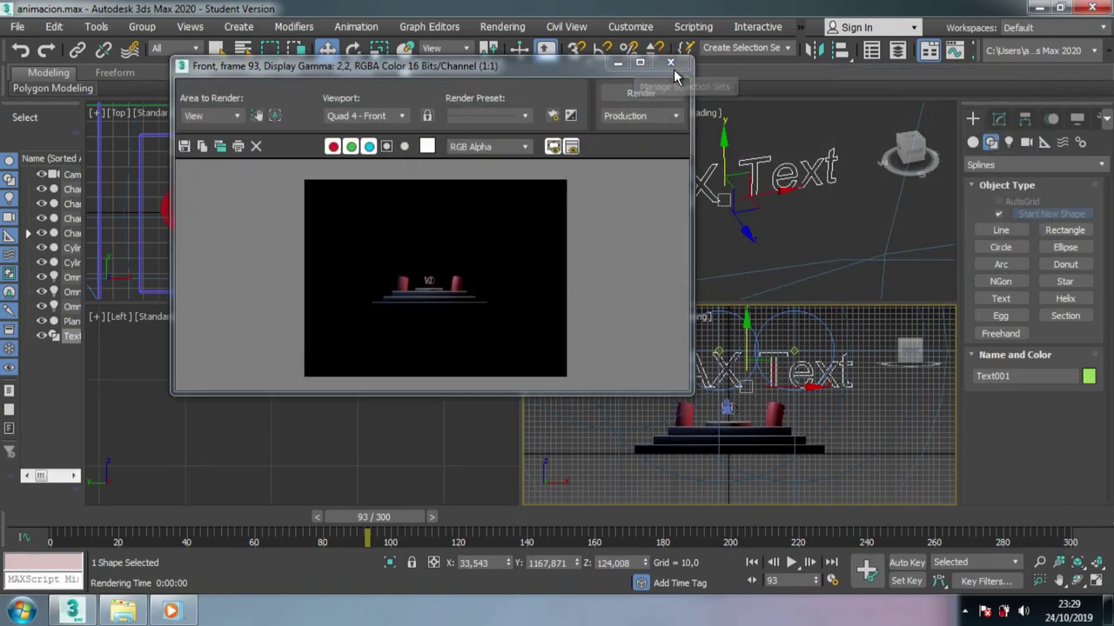
pyautogui.click(677, 66)
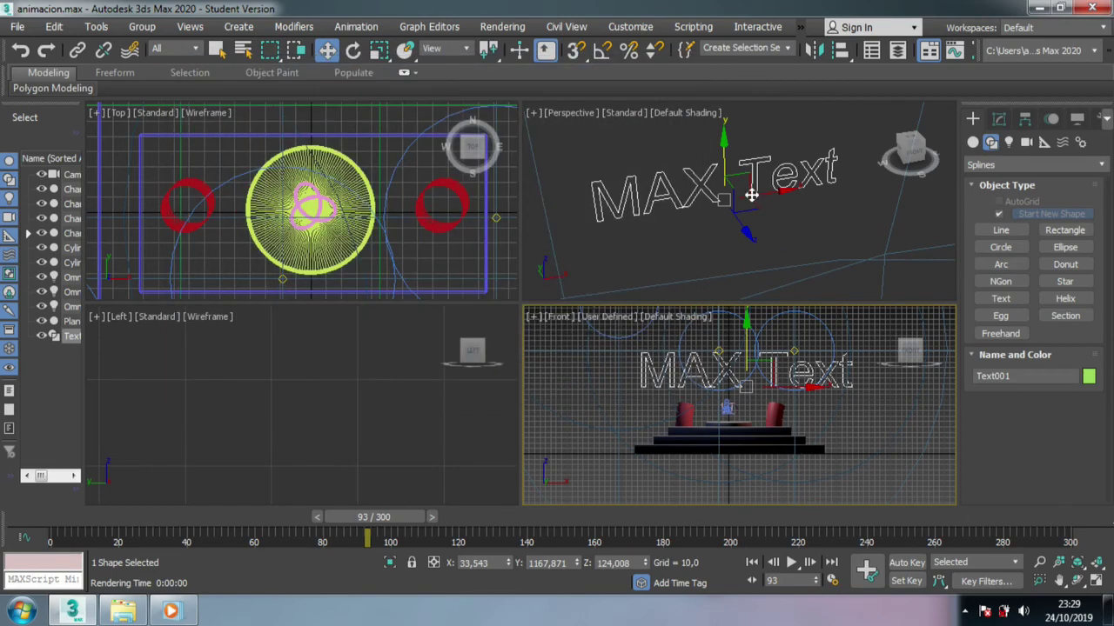
pyautogui.click(1000, 121)
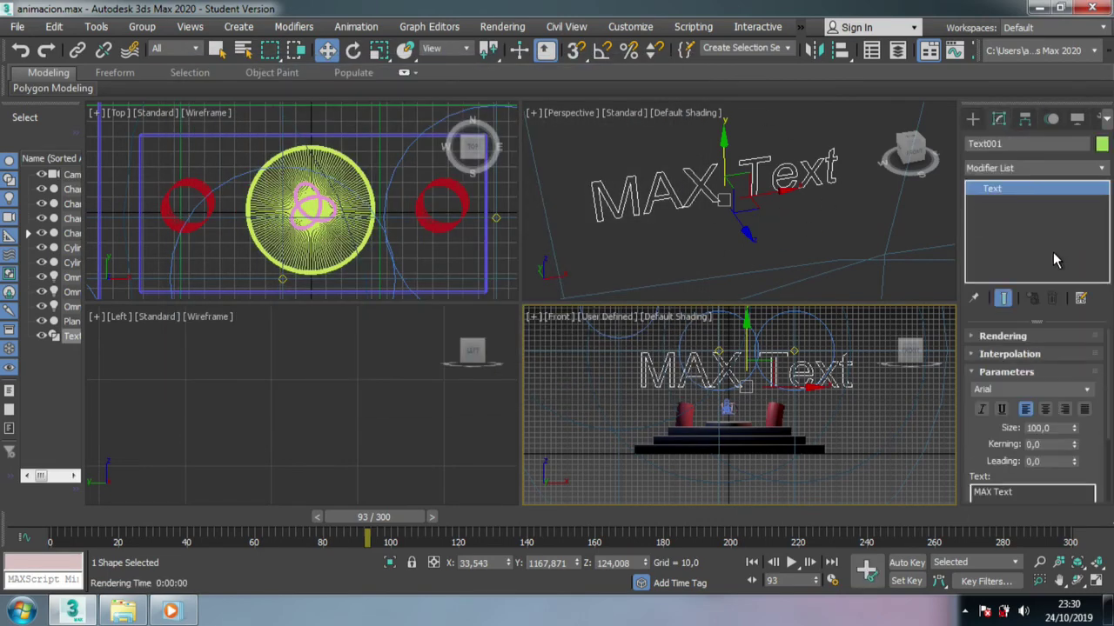
# Step: Add a Bevel modifier to Text001 from the Modifier List
pyautogui.click(1100, 171)
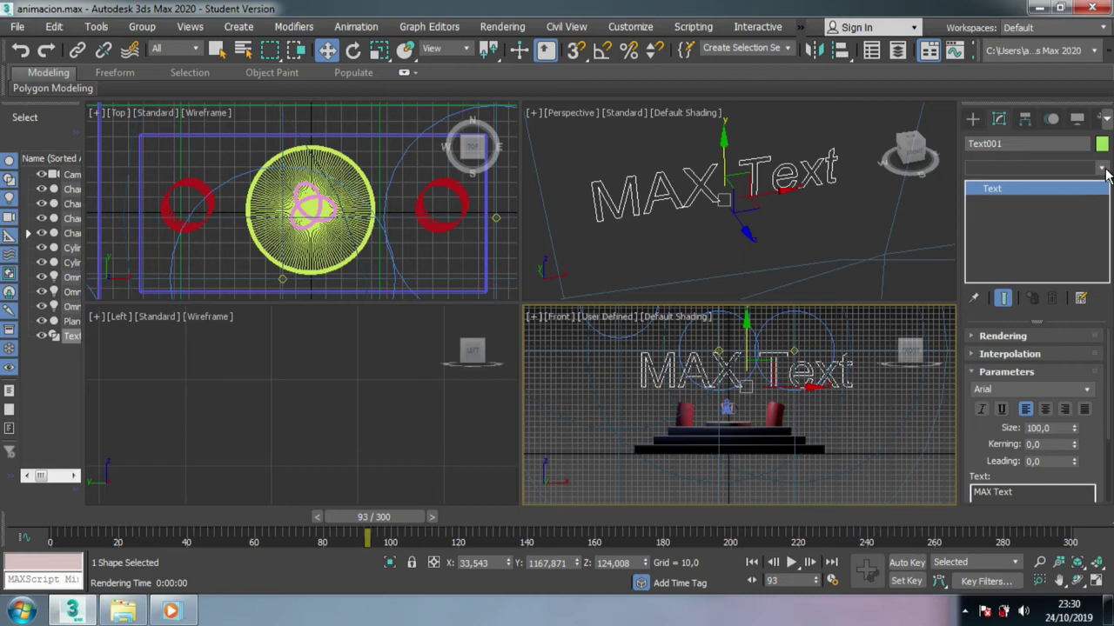
pyautogui.moveTo(1103, 226); pyautogui.dragTo(1103, 261)
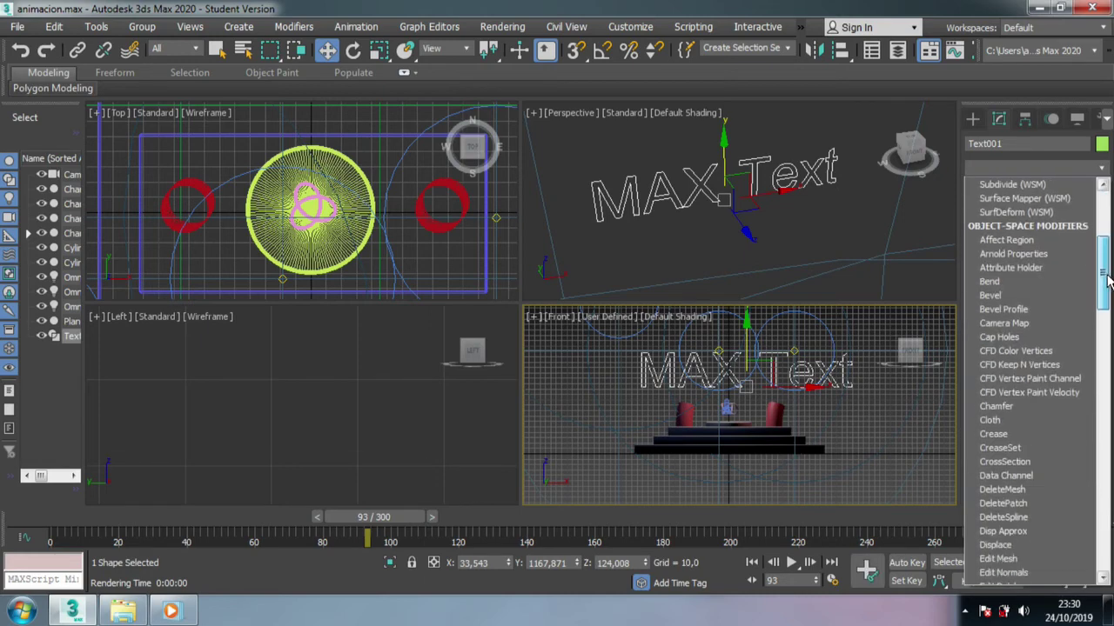
pyautogui.click(1009, 301)
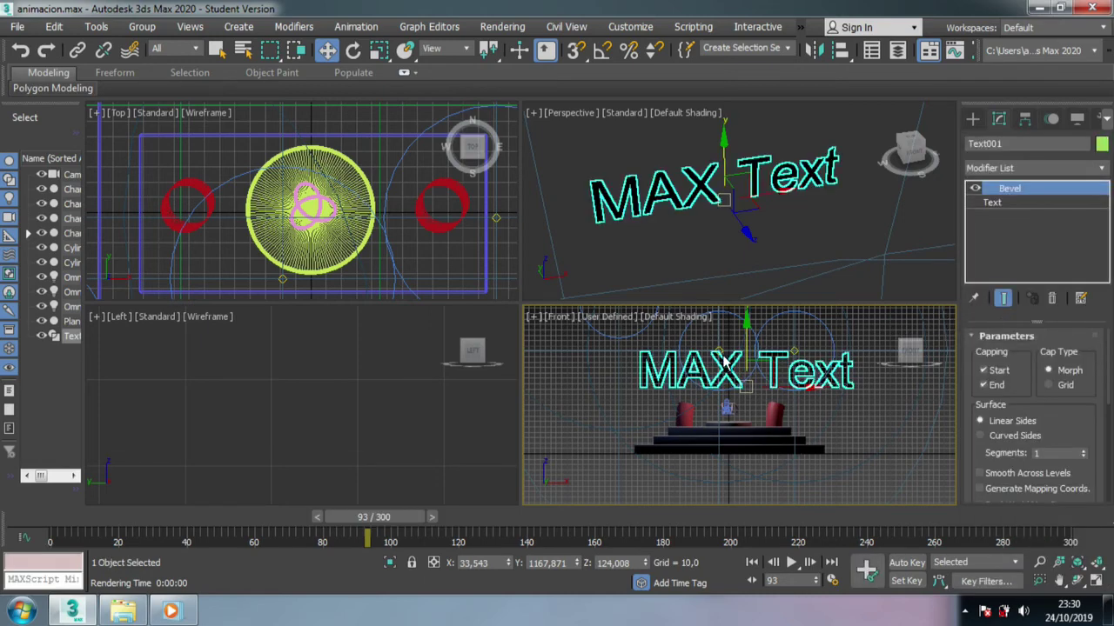
# Step: Move the beveled text down, left and forward in front of the pedestal
pyautogui.moveTo(748, 331); pyautogui.dragTo(756, 408)
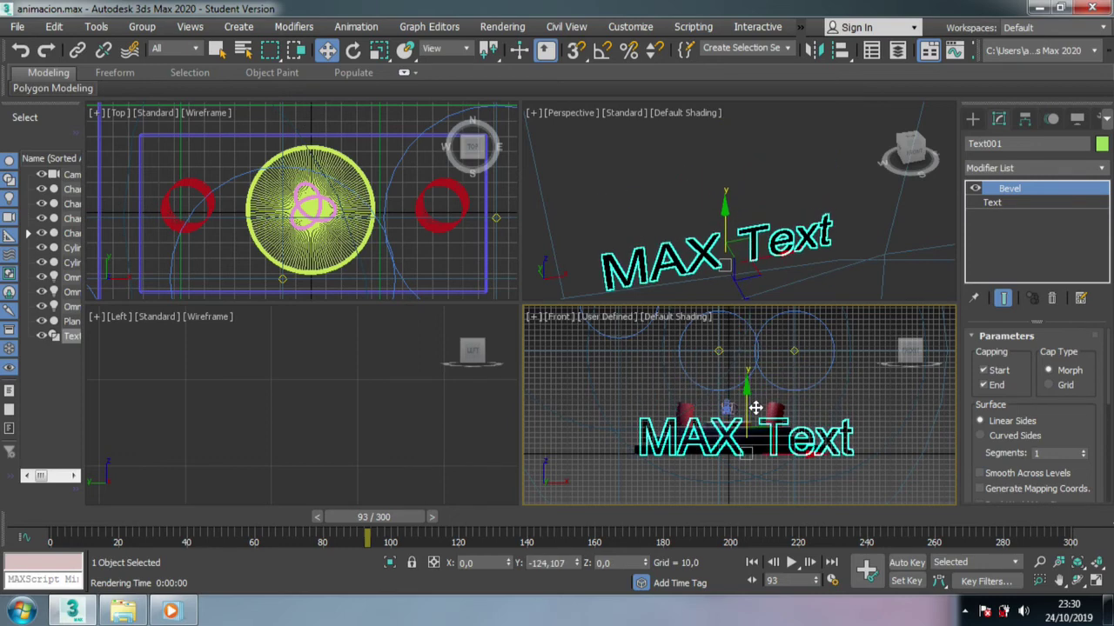
pyautogui.moveTo(790, 460); pyautogui.dragTo(759, 458)
pyautogui.scroll(-5, 674, 264)
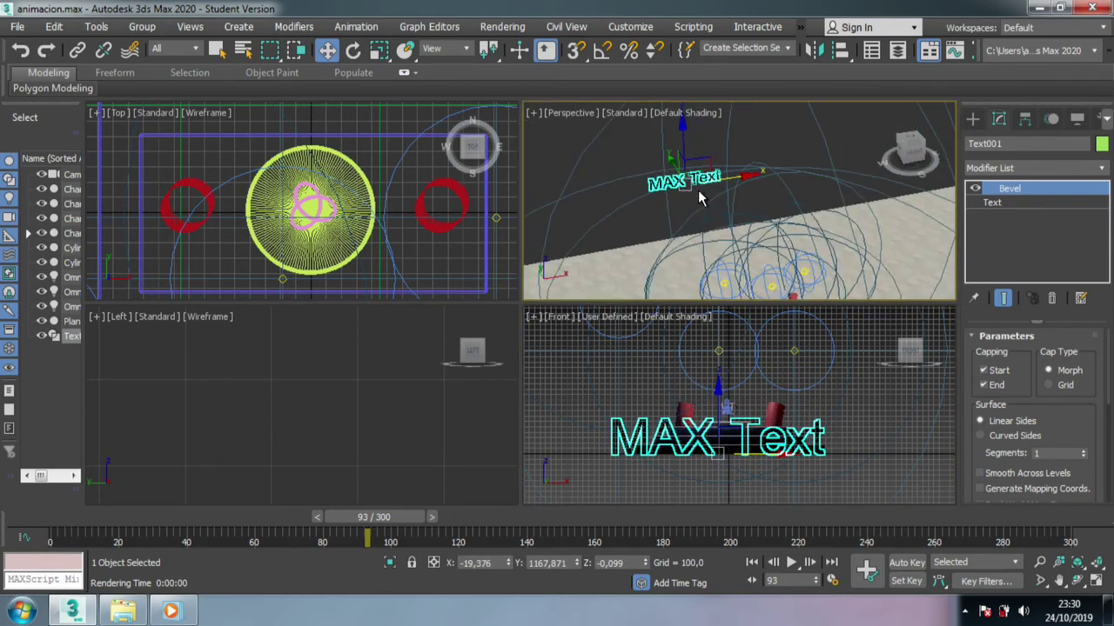
pyautogui.keyDown('alt'); pyautogui.moveTo(671, 166); pyautogui.dragTo(703, 123, button='middle'); pyautogui.keyUp('alt')
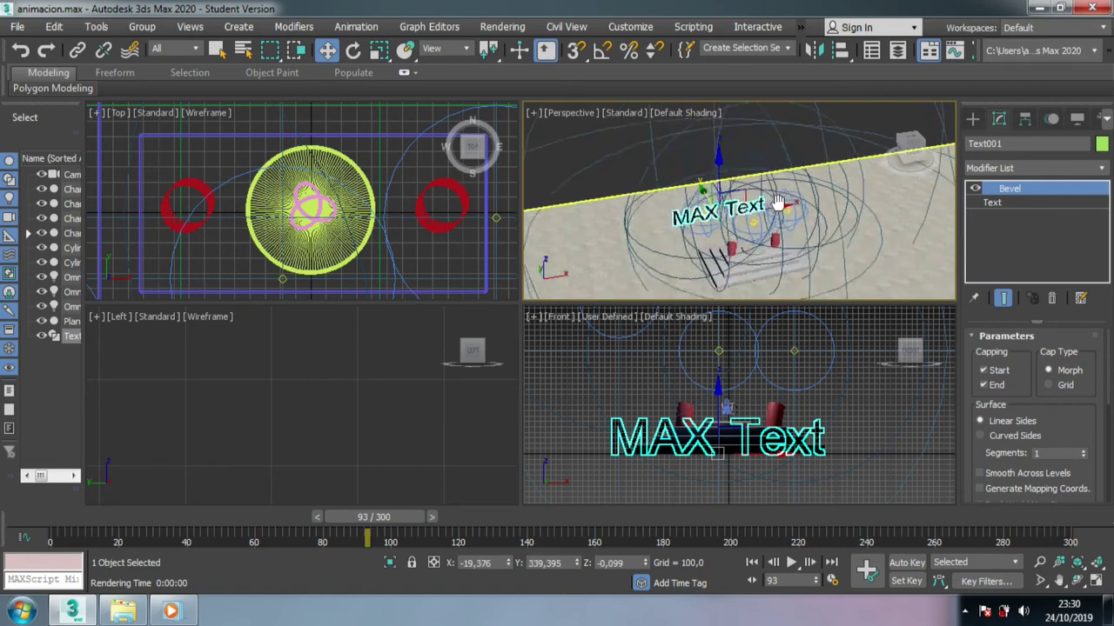
pyautogui.moveTo(689, 148); pyautogui.dragTo(690, 158)
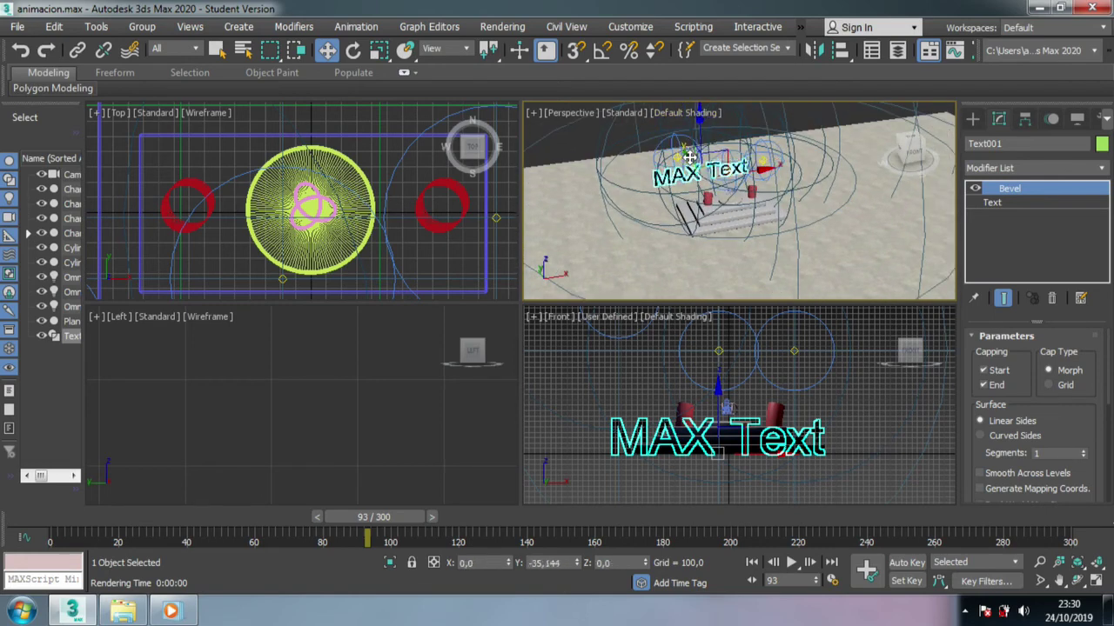
# Step: Maximize the Perspective viewport, slide the text toward the camera, and widen the command panel
pyautogui.click(1095, 581)
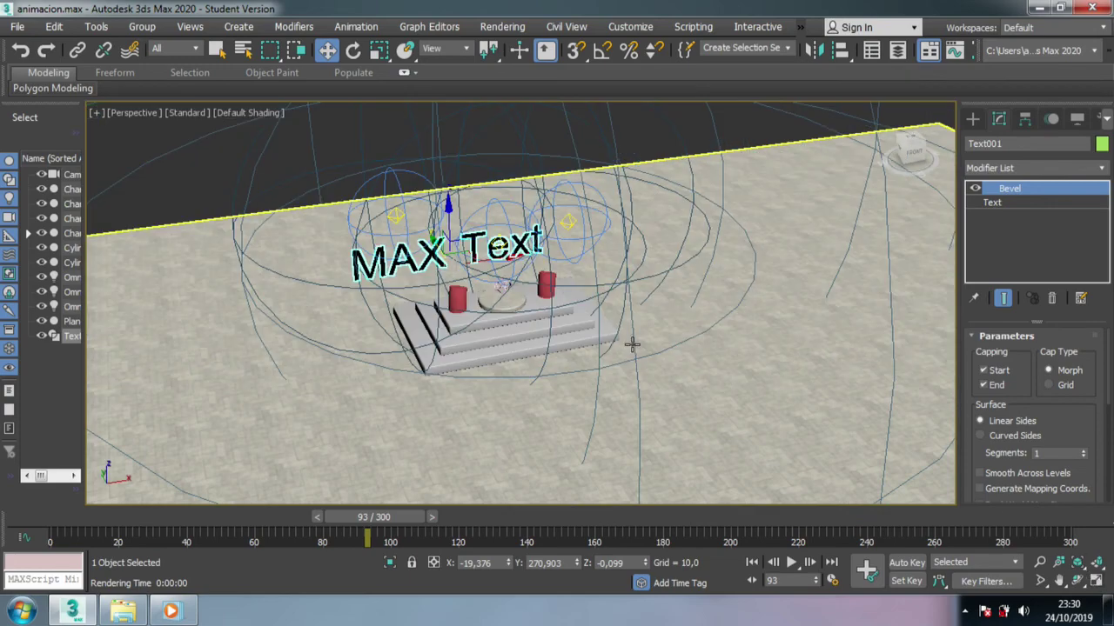
pyautogui.scroll(5, 584, 258)
pyautogui.scroll(3, 583, 259)
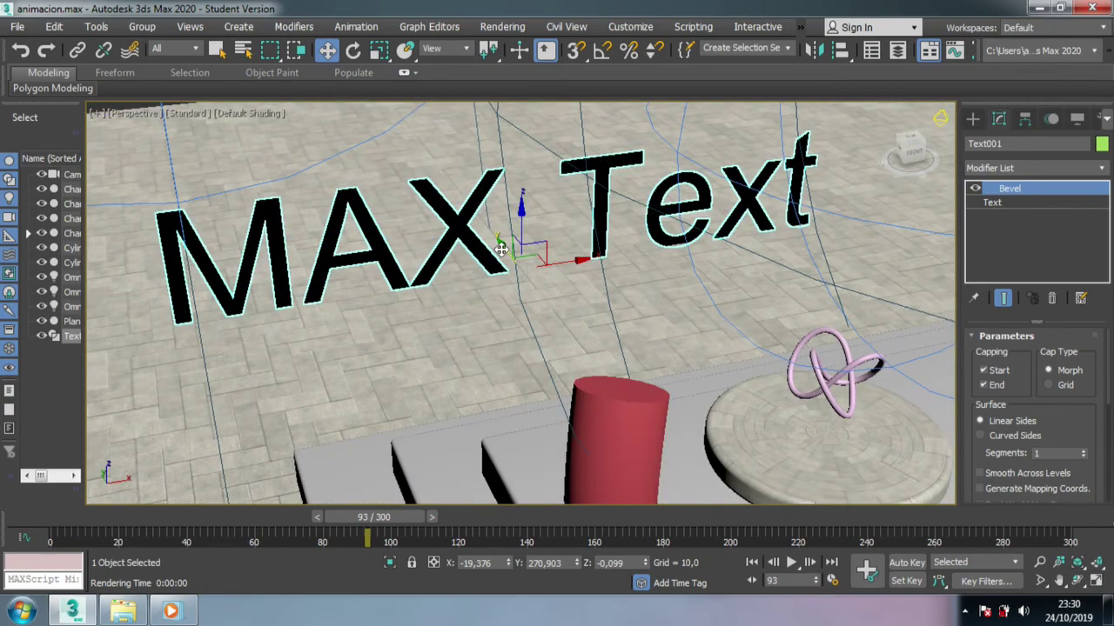
pyautogui.moveTo(501, 249)
pyautogui.mouseDown()
pyautogui.moveTo(645, 345)
pyautogui.moveTo(1070, 334)
pyautogui.mouseUp()
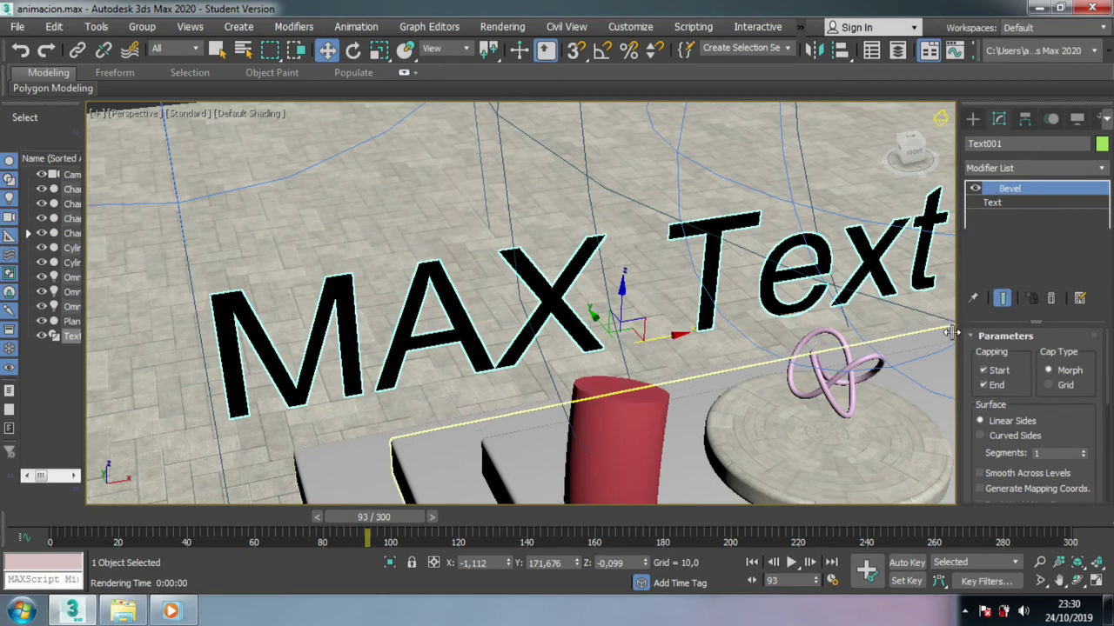
pyautogui.moveTo(957, 333); pyautogui.dragTo(870, 333)
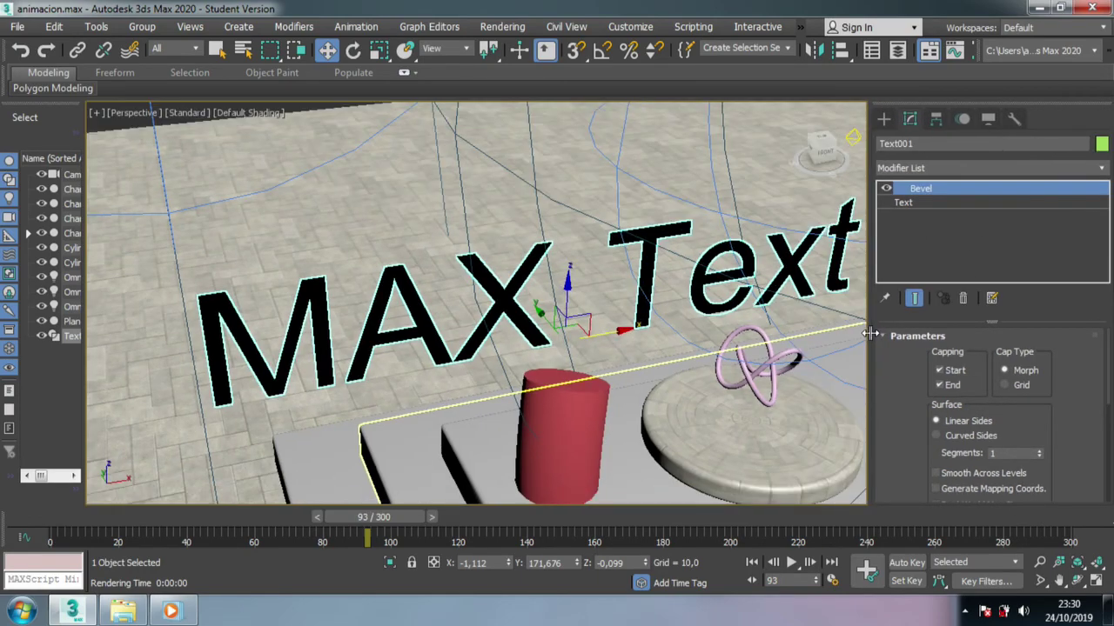
# Step: Open the Material Editor on unused slot 12 and widen the side panel to two columns
pyautogui.press('m')
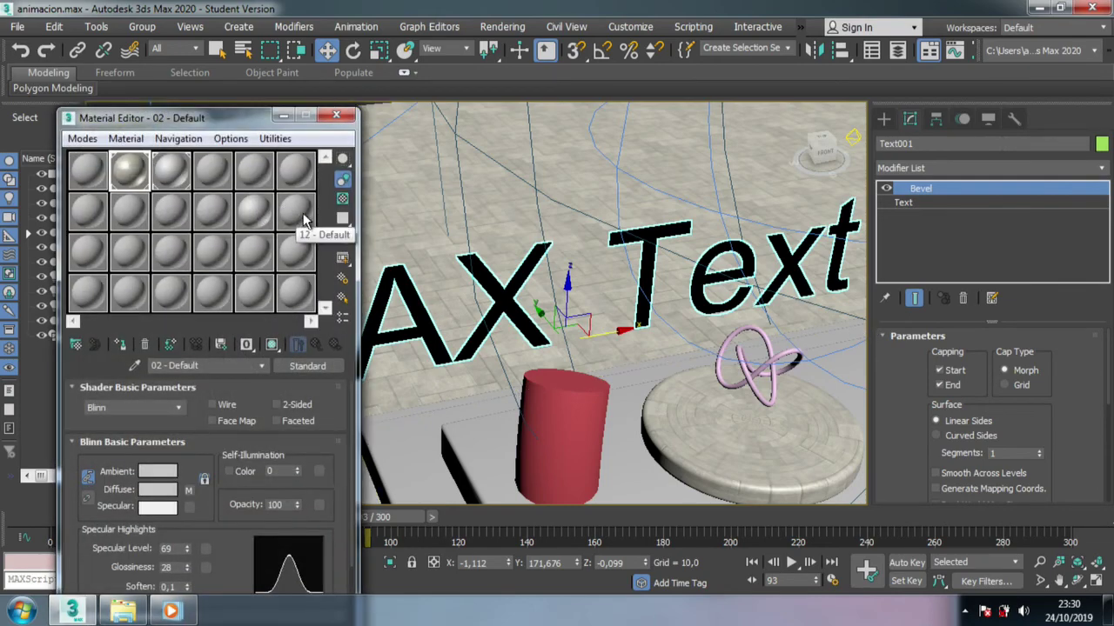
pyautogui.click(295, 210)
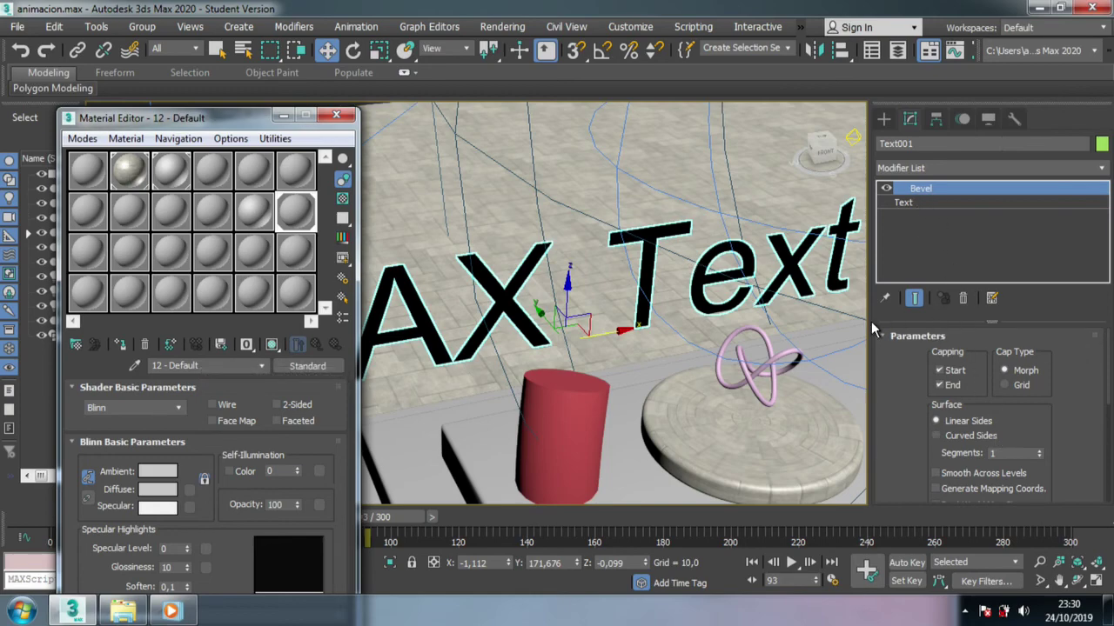
pyautogui.moveTo(870, 321); pyautogui.dragTo(759, 322)
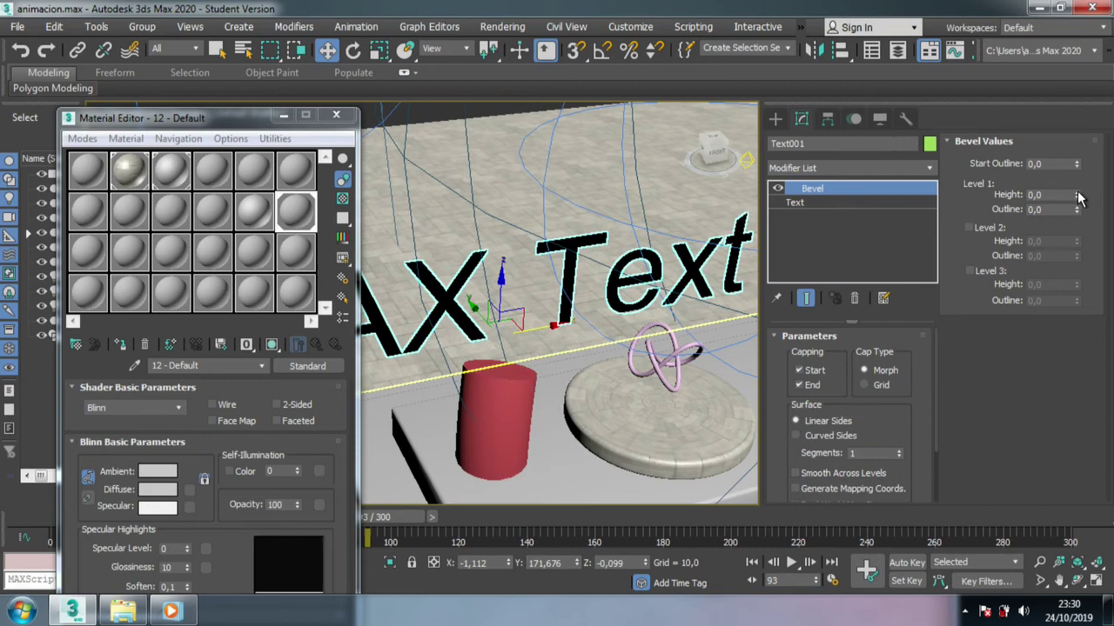
# Step: Set Bevel Level 1 Height to 9,5, then return to the Text parameters
pyautogui.moveTo(1077, 195); pyautogui.dragTo(1077, 169)
pyautogui.moveTo(633, 270); pyautogui.dragTo(641, 272, button='middle')
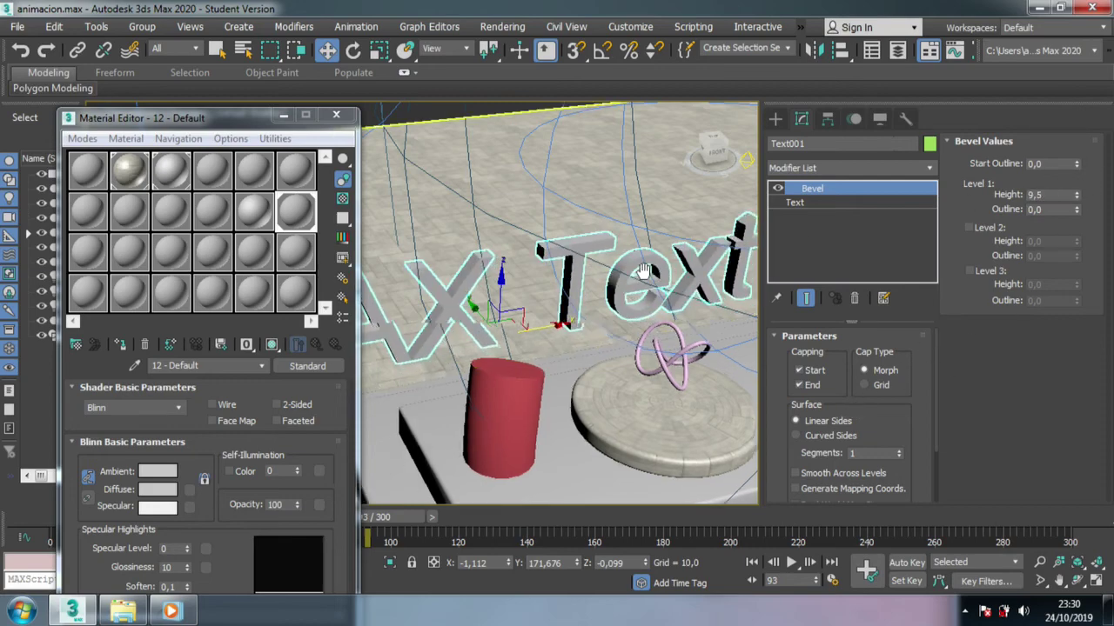
pyautogui.scroll(5, 642, 272)
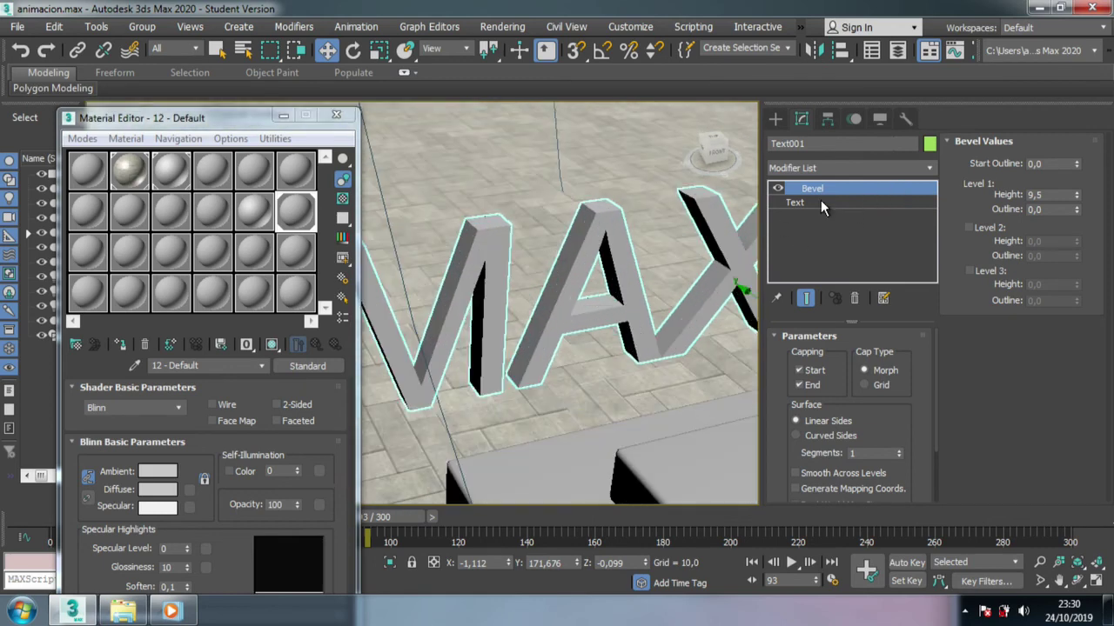
pyautogui.click(821, 201)
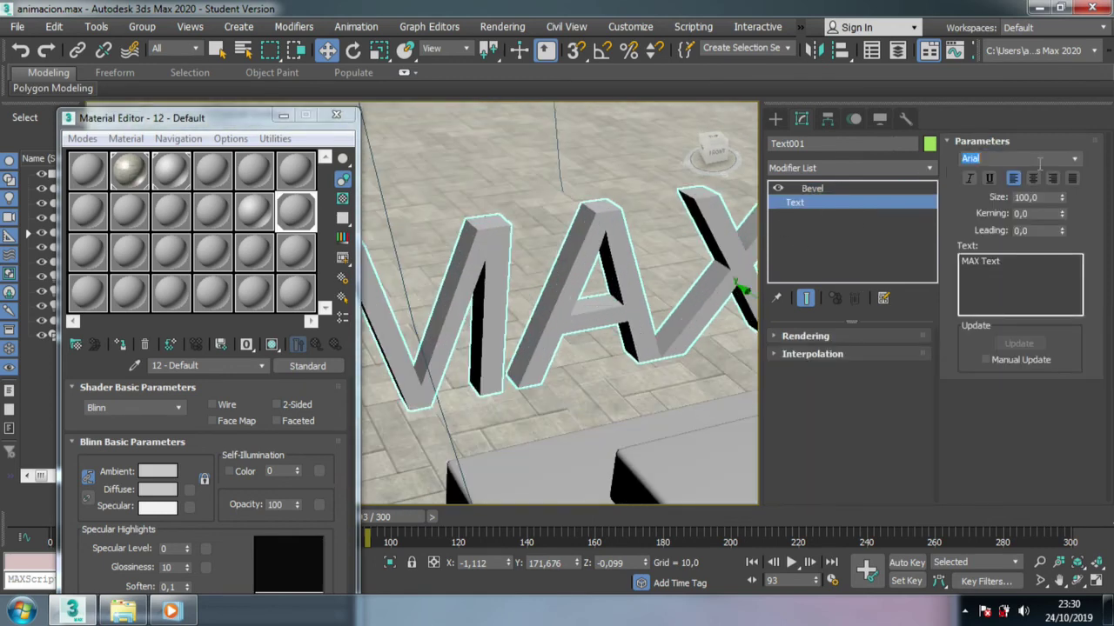
# Step: Change the font to Arial Rounded MT Bold and the text to '3DS MAX'
pyautogui.click(1069, 158)
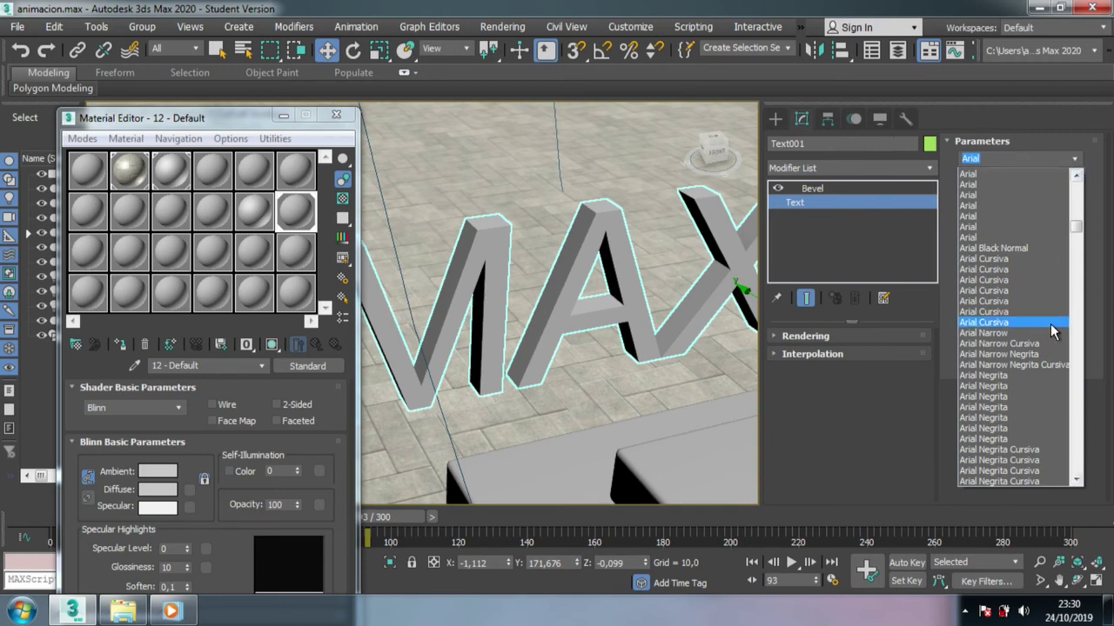
pyautogui.scroll(-2, 1026, 369)
pyautogui.scroll(-2, 1021, 374)
pyautogui.scroll(-1, 1022, 372)
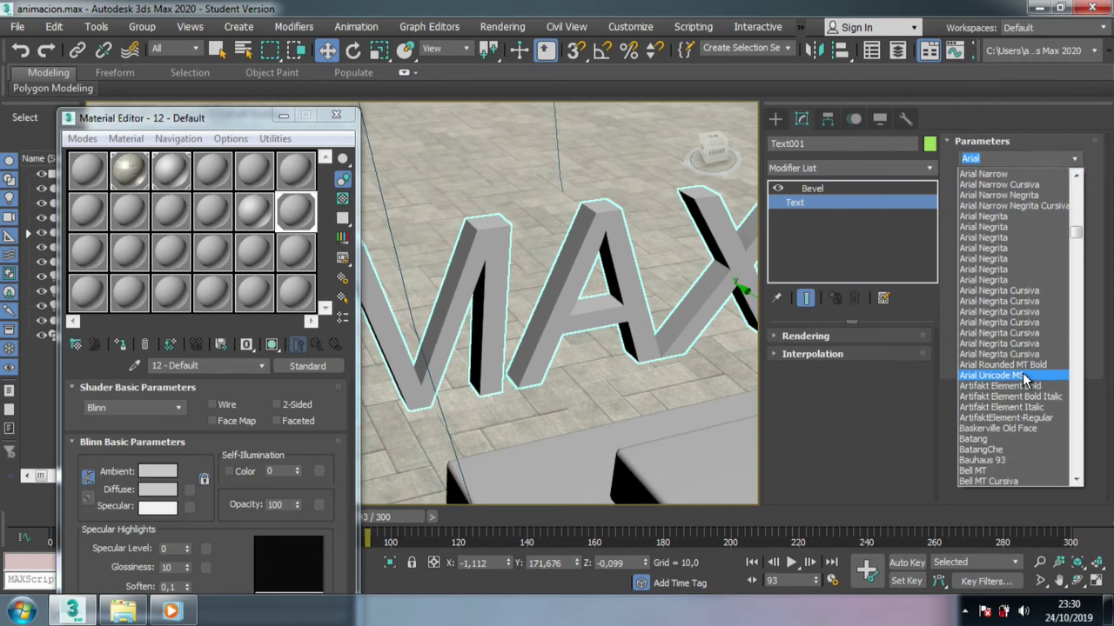
pyautogui.click(1033, 366)
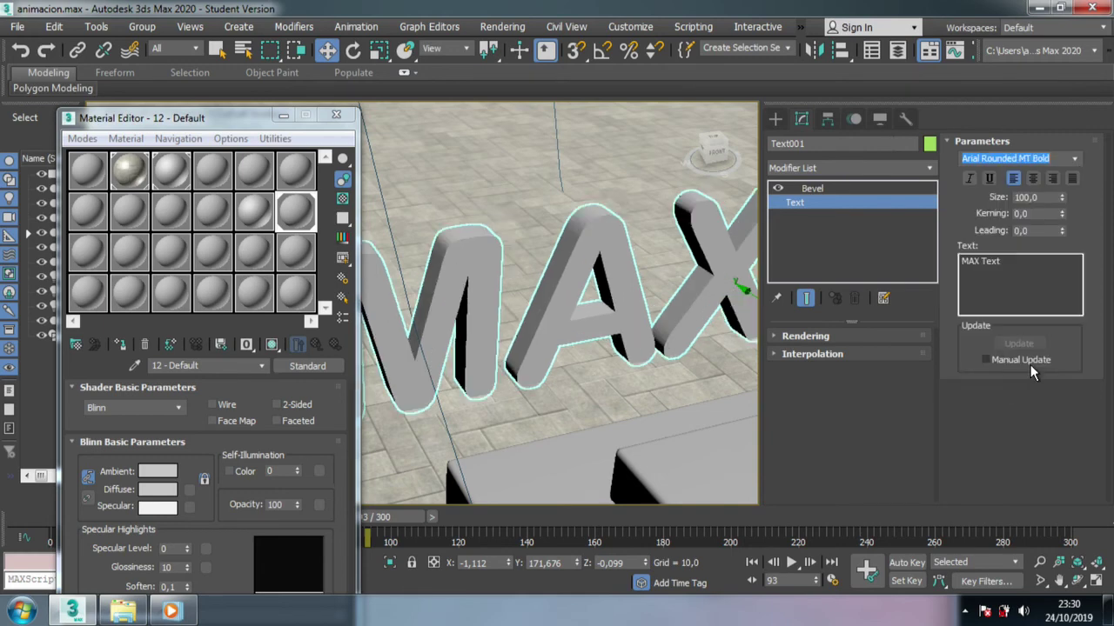
pyautogui.moveTo(467, 303)
pyautogui.mouseDown(button='middle')
pyautogui.moveTo(477, 330)
pyautogui.moveTo(750, 241)
pyautogui.moveTo(653, 277)
pyautogui.moveTo(452, 270)
pyautogui.mouseUp(button='middle')
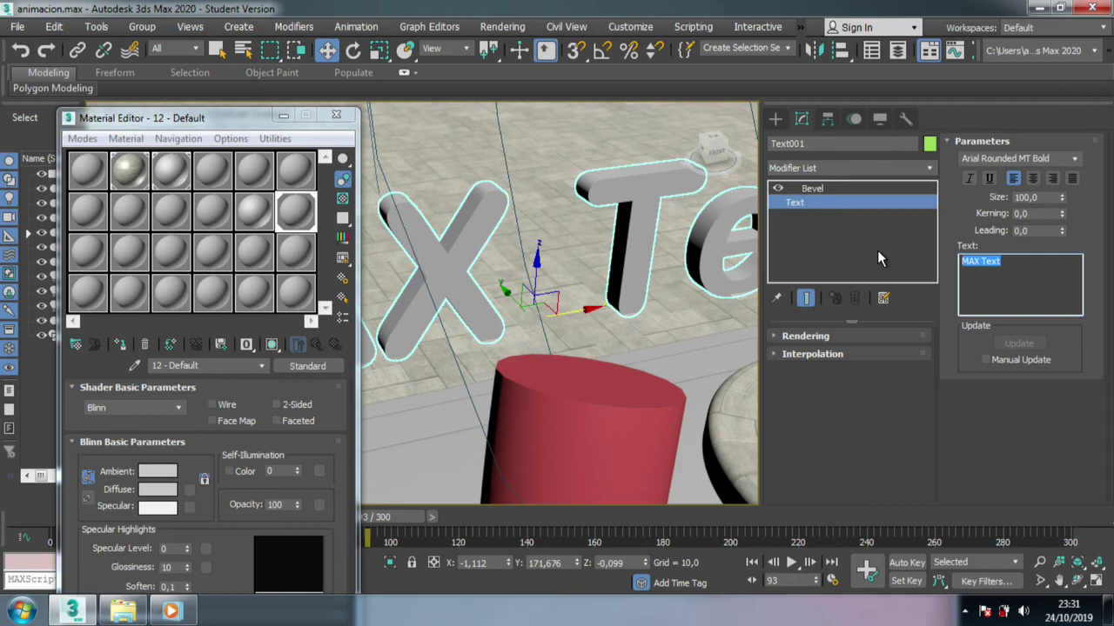
pyautogui.write('3DS')
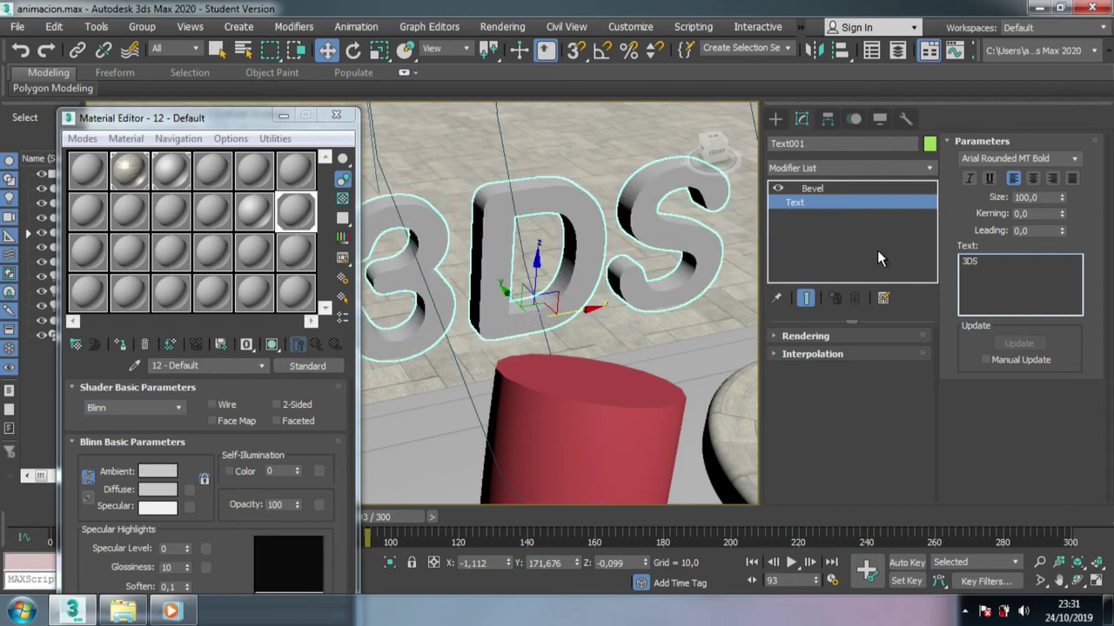
pyautogui.write(' MAX')
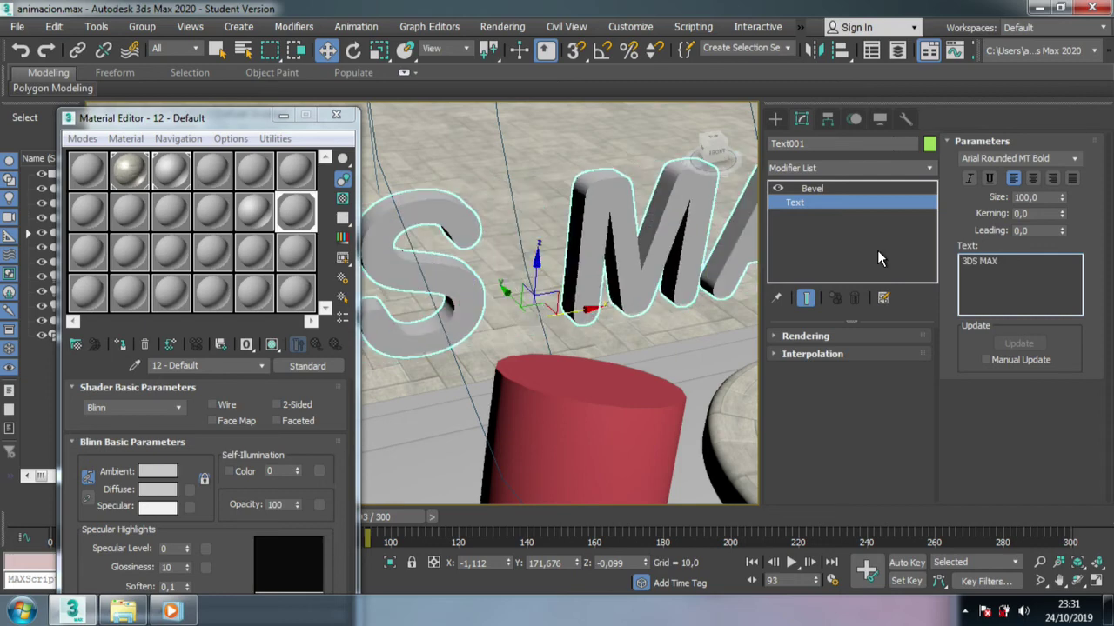
# Step: Frame the whole scene and move the 3DS MAX text to a new position
pyautogui.scroll(-3, 709, 305)
pyautogui.scroll(-3, 709, 304)
pyautogui.scroll(-2, 722, 296)
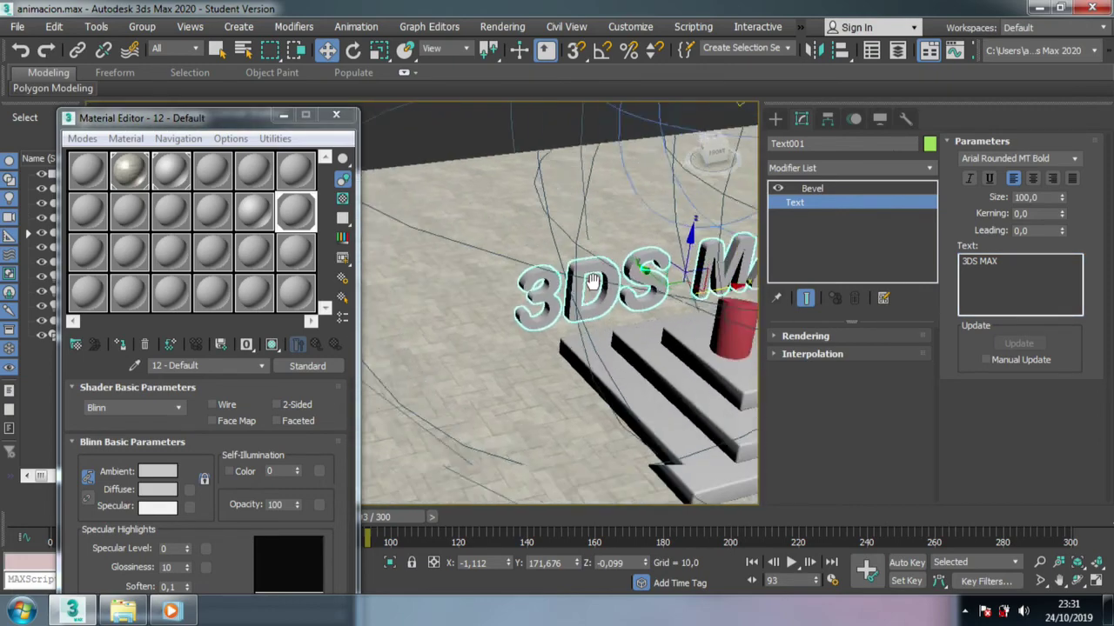
pyautogui.scroll(-2, 722, 296)
pyautogui.moveTo(659, 197); pyautogui.dragTo(524, 254, button='middle')
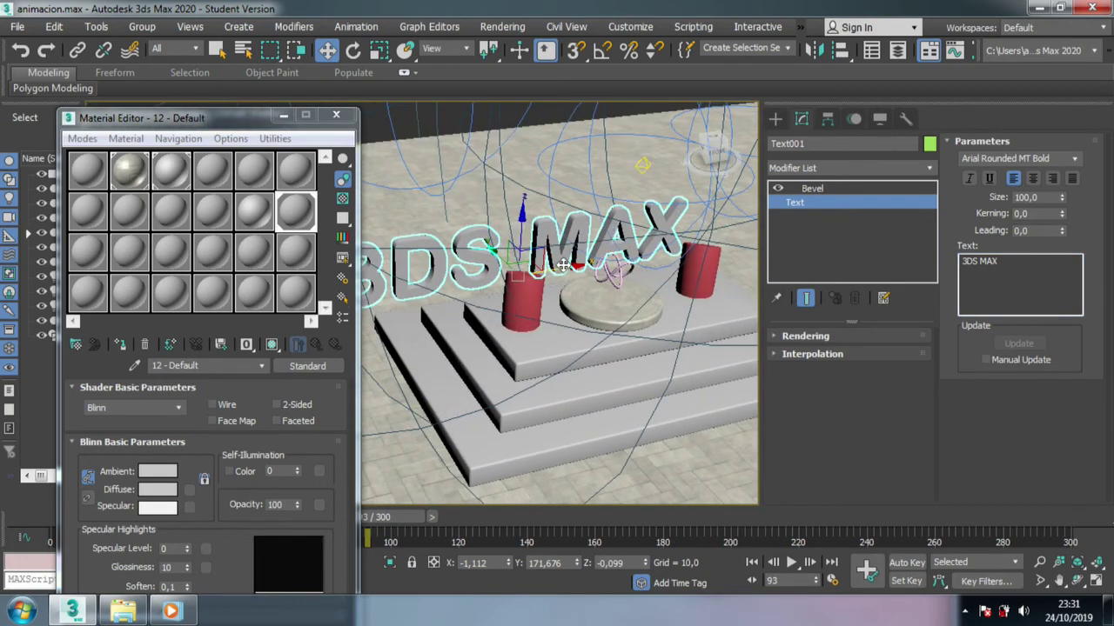
pyautogui.moveTo(563, 266); pyautogui.dragTo(588, 238)
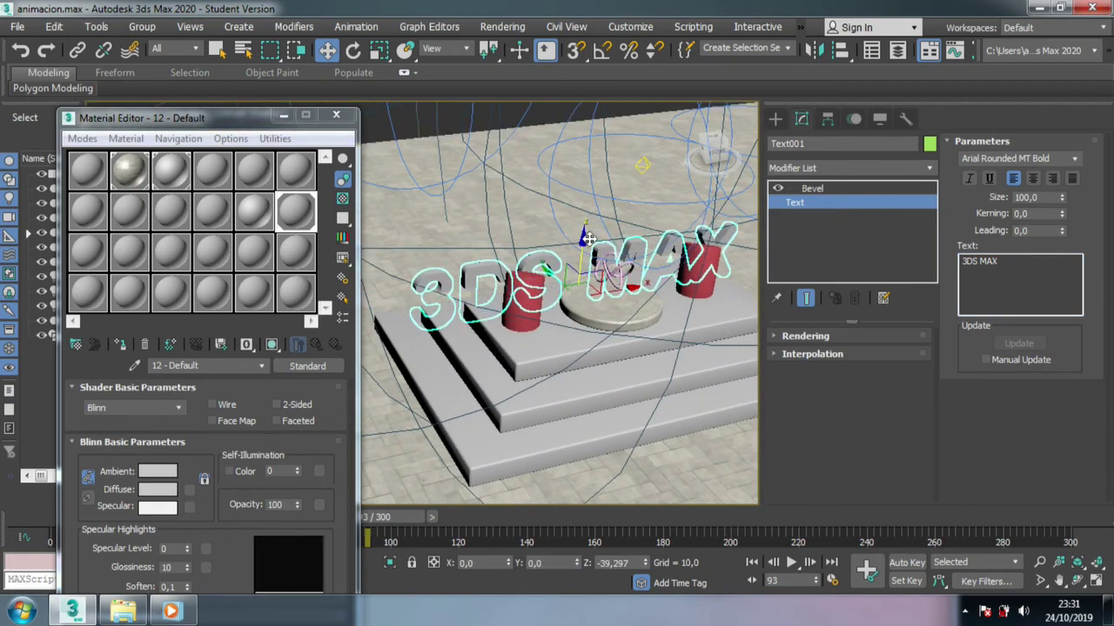
# Step: Raise the text along Z and shift it left over the pedestal
pyautogui.moveTo(588, 238)
pyautogui.keyDown('alt'); pyautogui.mouseDown(button='middle')
pyautogui.moveTo(722, 368)
pyautogui.moveTo(654, 348)
pyautogui.moveTo(579, 213)
pyautogui.mouseUp(button='middle'); pyautogui.keyUp('alt')
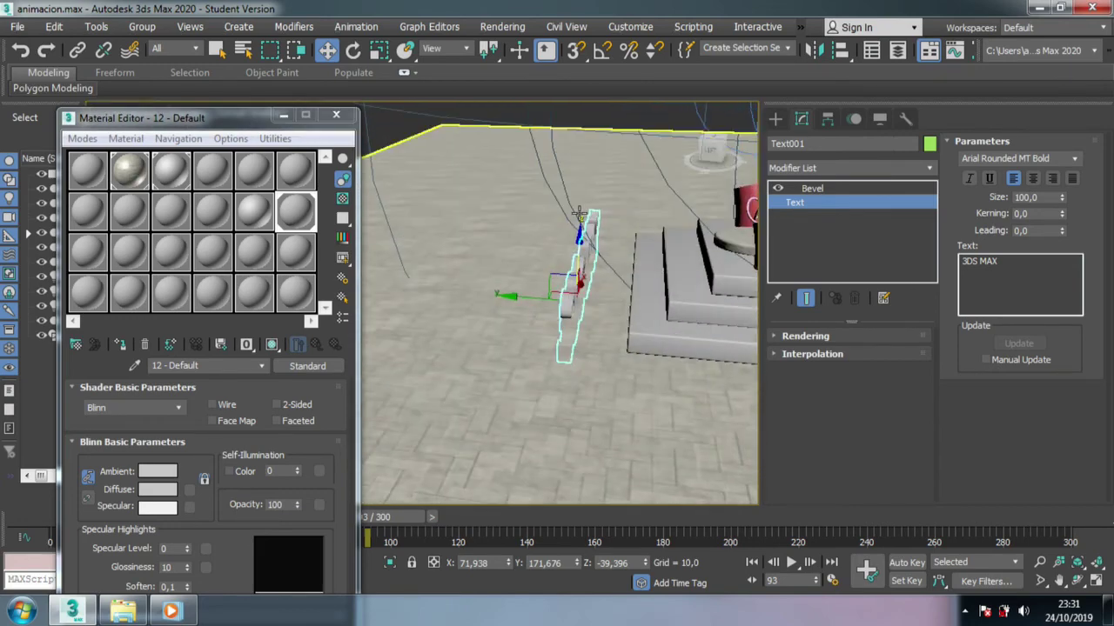
pyautogui.moveTo(578, 213); pyautogui.dragTo(581, 201)
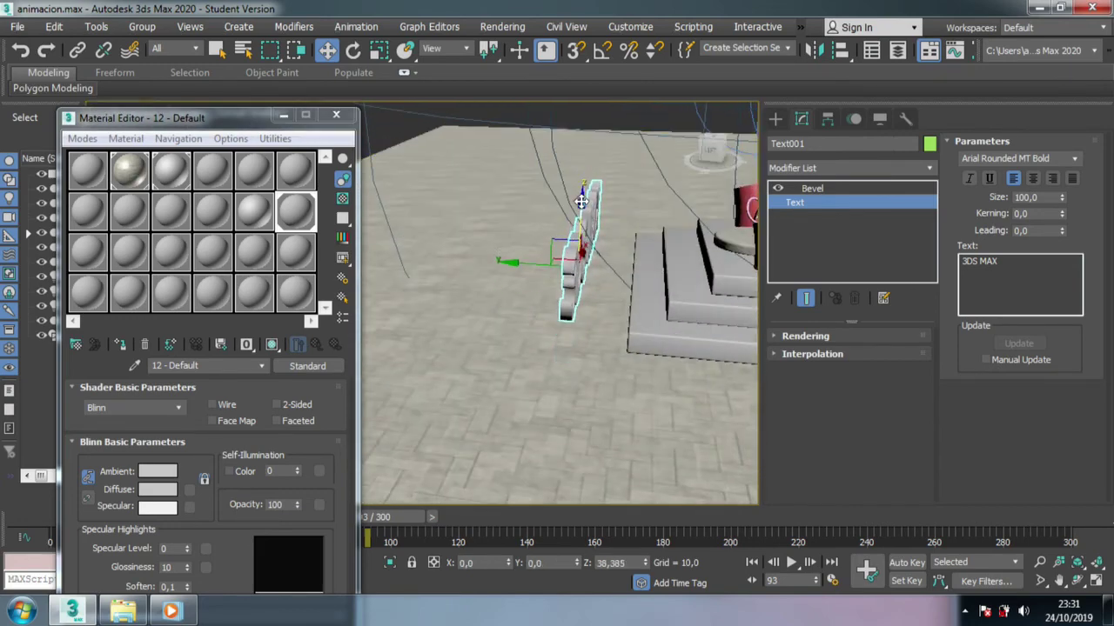
pyautogui.moveTo(634, 359)
pyautogui.keyDown('alt'); pyautogui.mouseDown(button='middle')
pyautogui.moveTo(455, 350)
pyautogui.moveTo(519, 362)
pyautogui.moveTo(574, 354)
pyautogui.mouseUp(button='middle'); pyautogui.keyUp('alt')
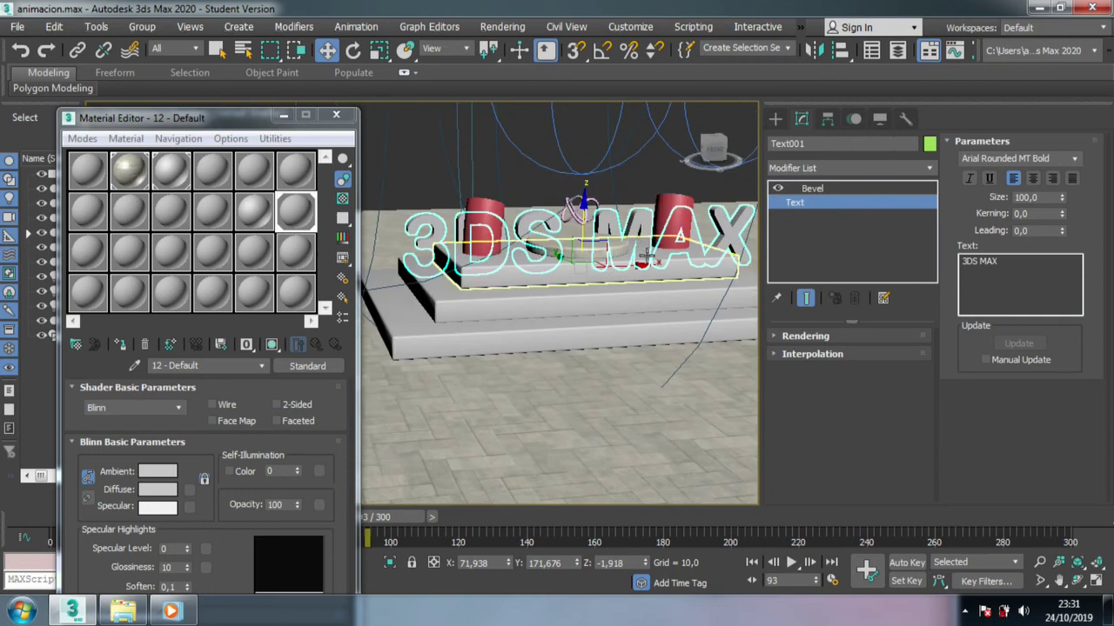
pyautogui.moveTo(635, 265); pyautogui.dragTo(609, 266)
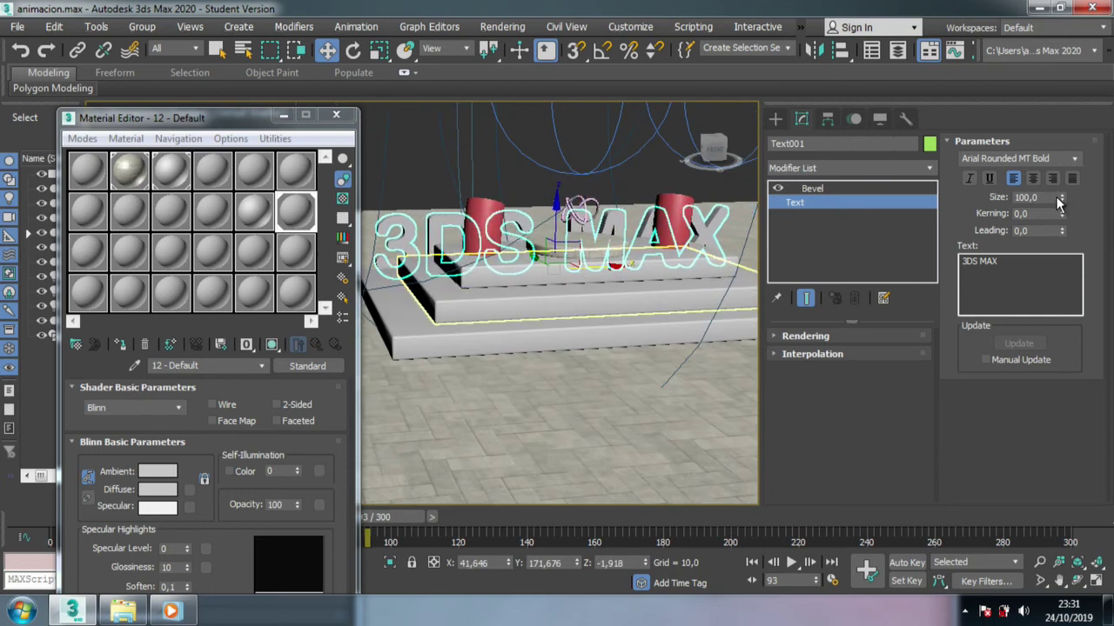
# Step: Enlarge the text to size 263, reposition it, then shrink it to size 86,79
pyautogui.moveTo(1063, 202); pyautogui.dragTo(804, 148)
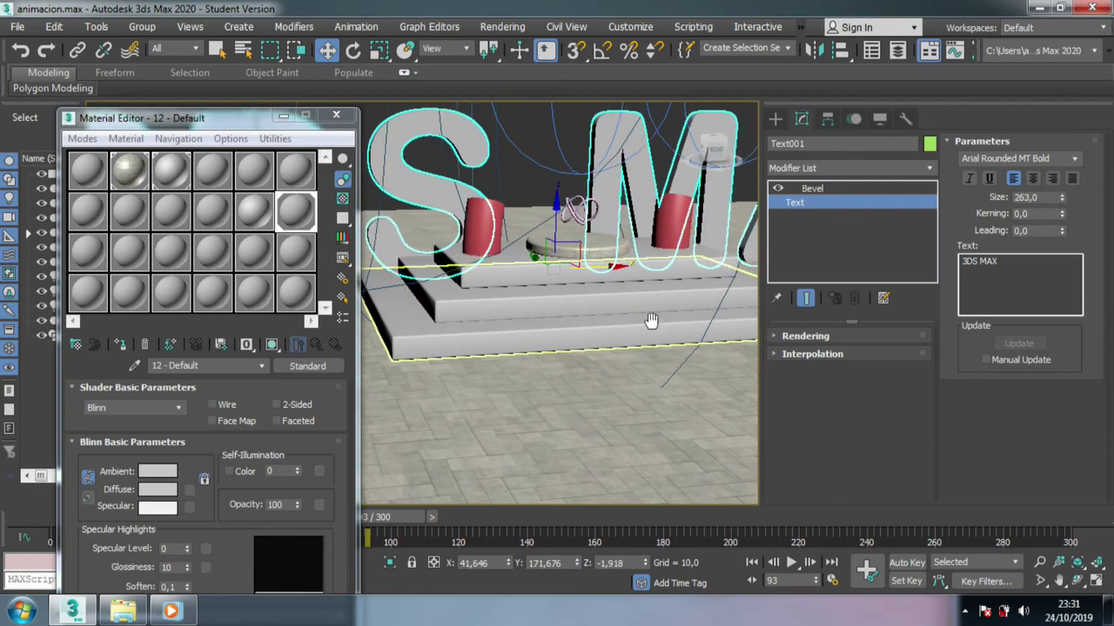
pyautogui.scroll(-5, 650, 320)
pyautogui.scroll(-3, 635, 309)
pyautogui.scroll(4, 626, 315)
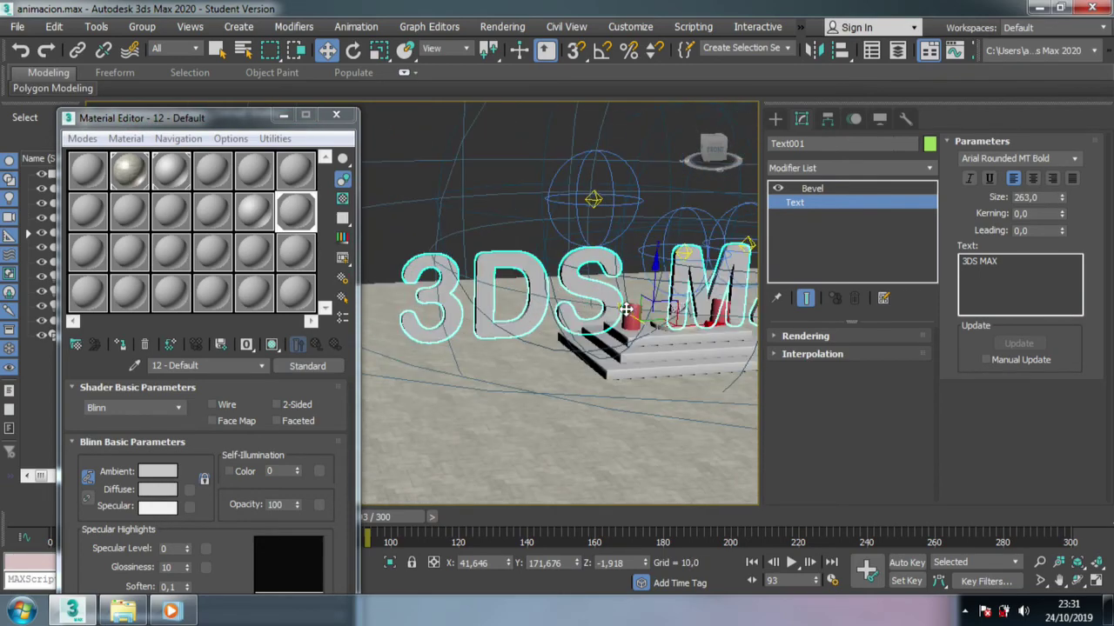
pyautogui.moveTo(633, 314)
pyautogui.mouseDown()
pyautogui.moveTo(661, 335)
pyautogui.moveTo(600, 311)
pyautogui.mouseUp()
pyautogui.moveTo(1061, 199); pyautogui.dragTo(1073, 258)
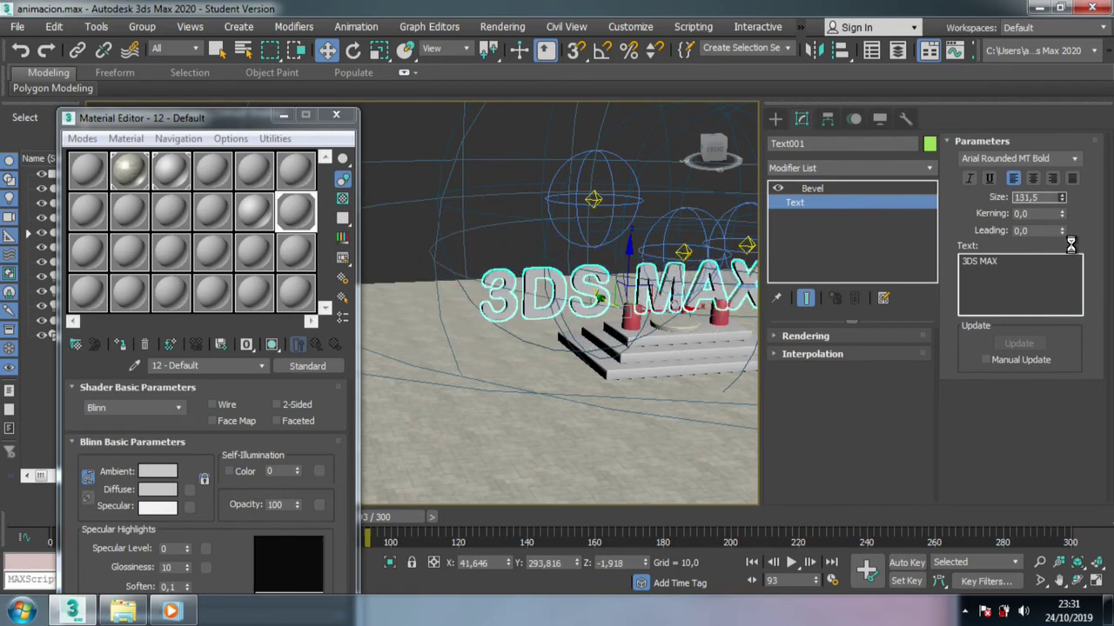
pyautogui.moveTo(530, 402)
pyautogui.mouseDown(button='middle')
pyautogui.moveTo(470, 382)
pyautogui.moveTo(522, 366)
pyautogui.mouseUp(button='middle')
pyautogui.scroll(3, 470, 383)
pyautogui.scroll(-1, 571, 343)
# Step: Delete both red cylinders from the pedestal
pyautogui.click(573, 370)
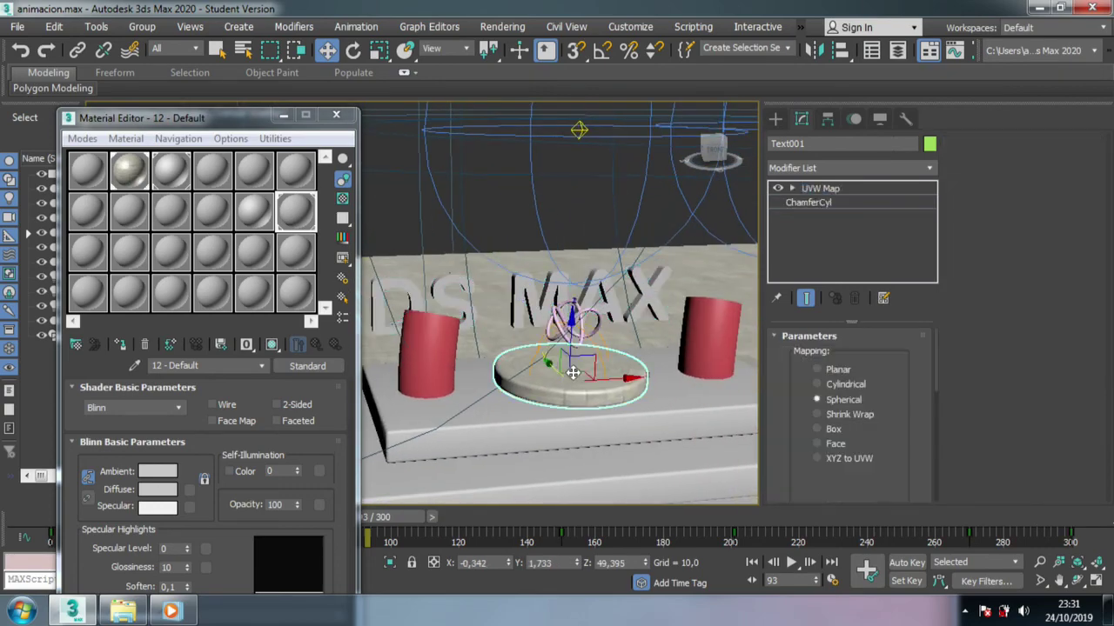
pyautogui.click(557, 304)
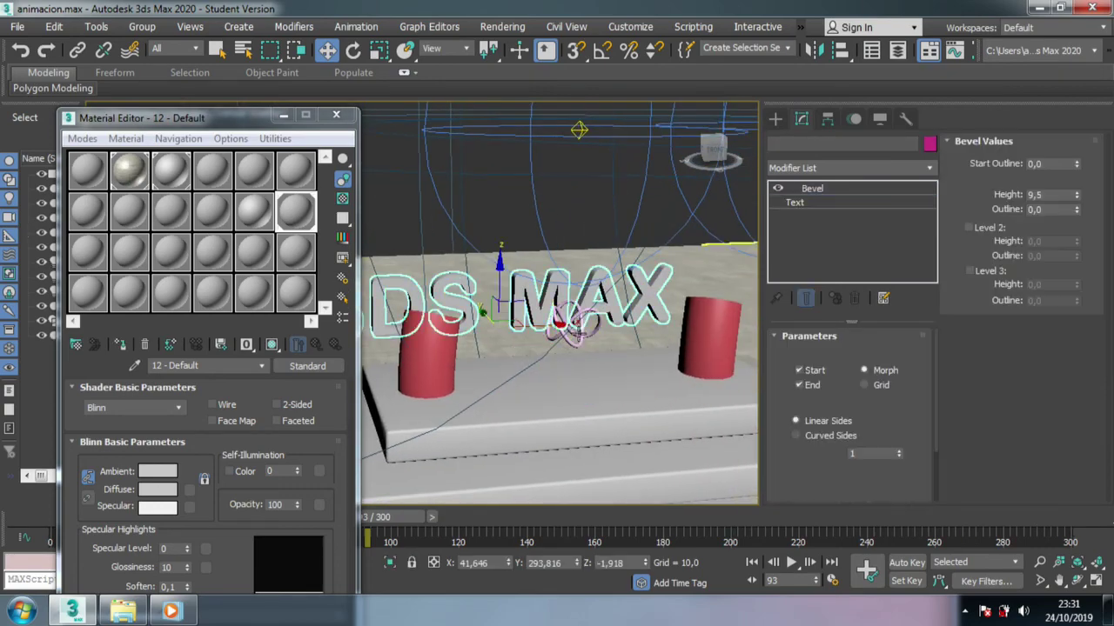
pyautogui.click(571, 323)
pyautogui.click(704, 337)
pyautogui.press('Delete')
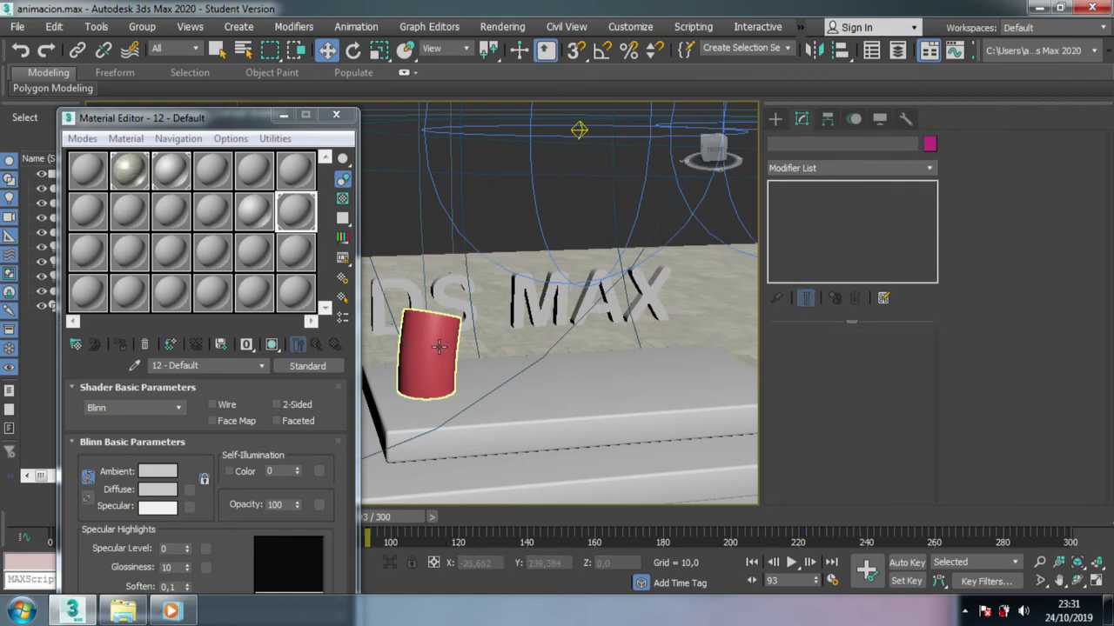
pyautogui.click(427, 353)
pyautogui.press('Delete')
# Step: Move the 3DS MAX text down onto the pedestal top
pyautogui.click(513, 318)
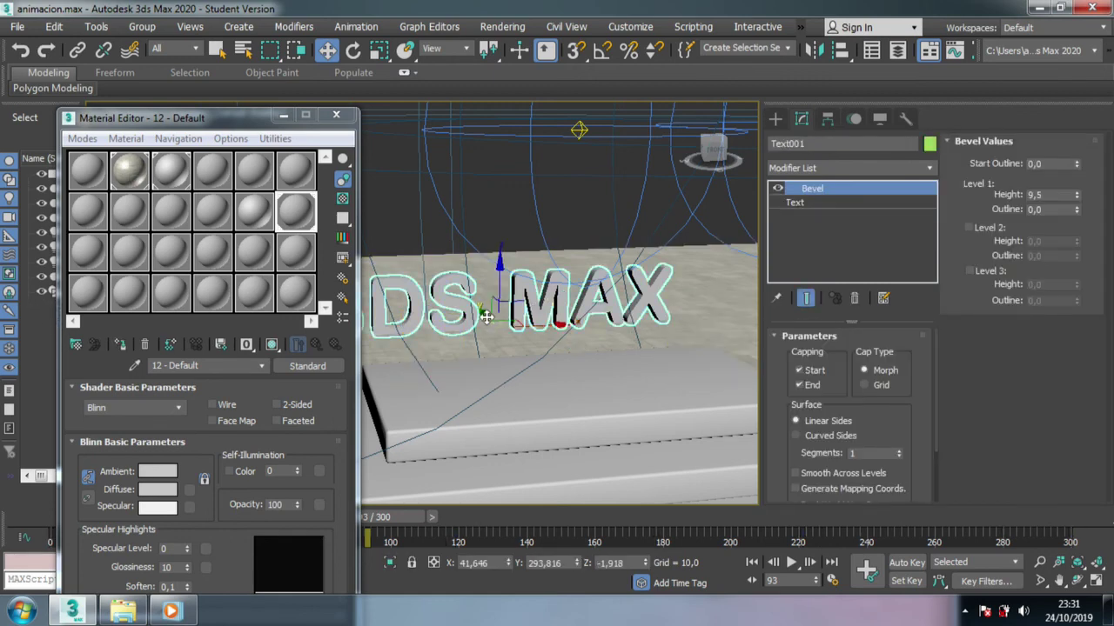
pyautogui.moveTo(486, 319); pyautogui.dragTo(557, 396)
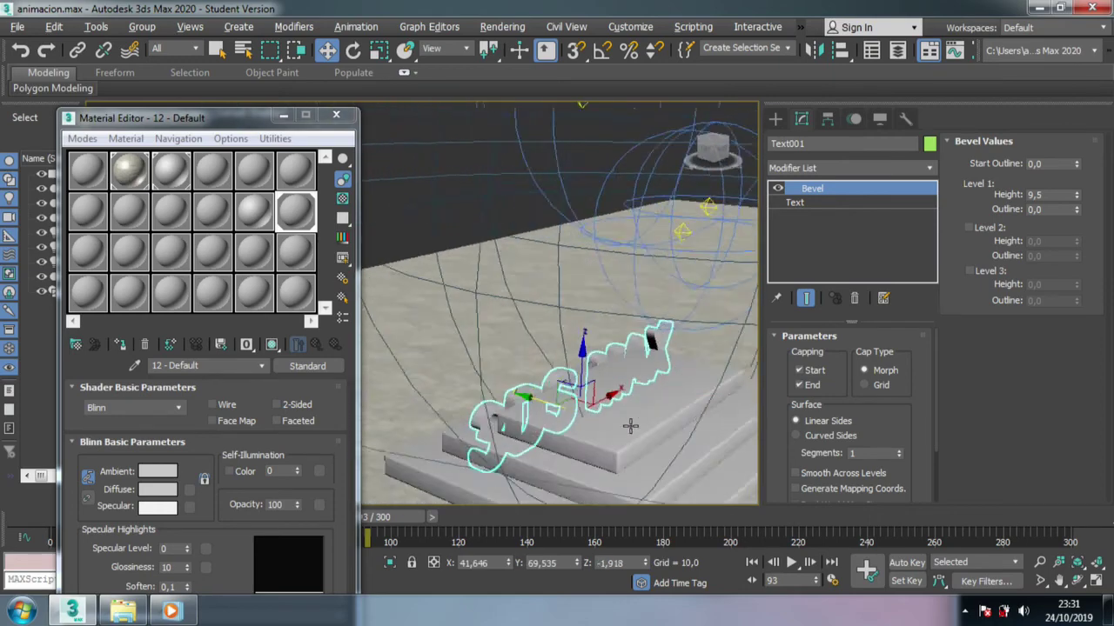
pyautogui.keyDown('alt'); pyautogui.moveTo(557, 396); pyautogui.dragTo(553, 413, button='middle'); pyautogui.keyUp('alt')
pyautogui.moveTo(553, 413)
pyautogui.mouseDown()
pyautogui.moveTo(601, 391)
pyautogui.moveTo(633, 338)
pyautogui.mouseUp()
pyautogui.keyDown('alt'); pyautogui.moveTo(634, 338); pyautogui.dragTo(599, 428, button='middle'); pyautogui.keyUp('alt')
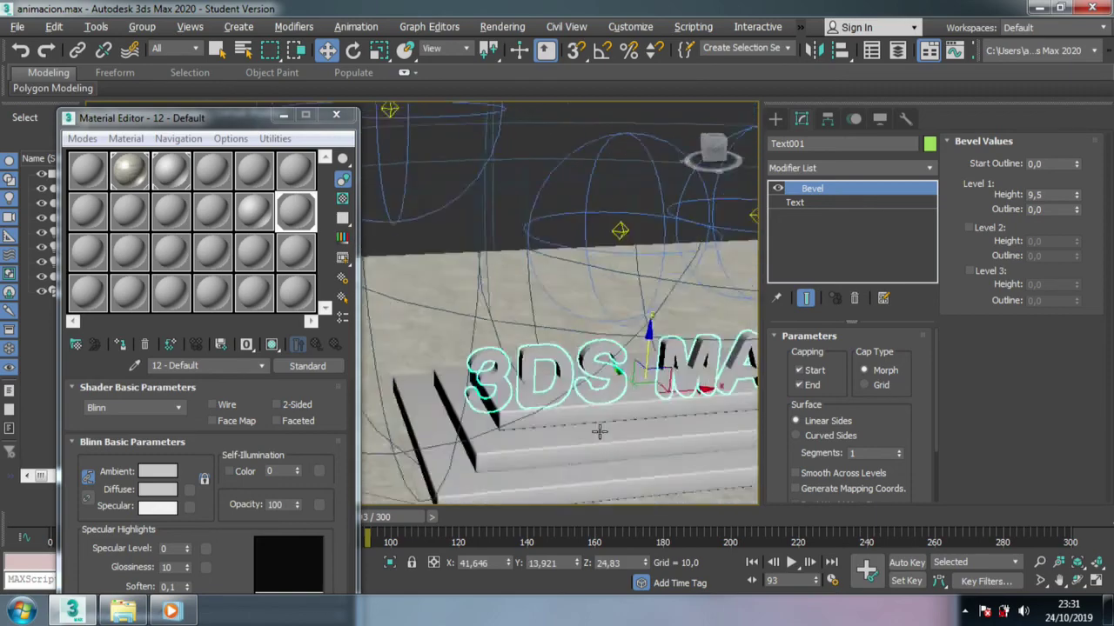
# Step: Raise Bevel Level 1 Height to 21,5 and reduce the text Size to 65,093
pyautogui.moveTo(1075, 200); pyautogui.dragTo(1081, 176)
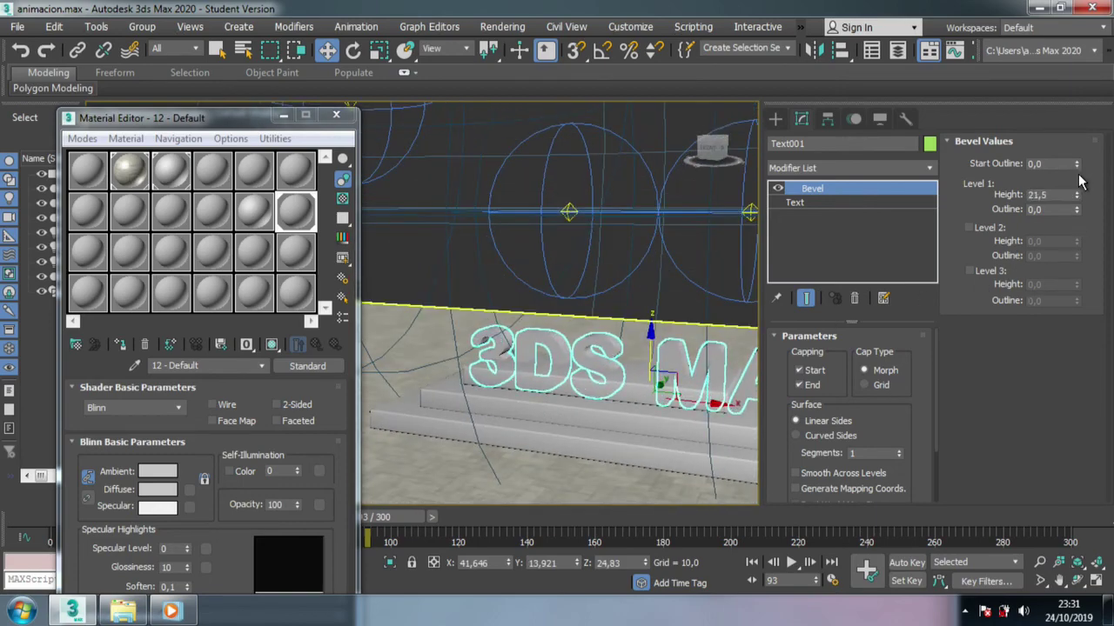
pyautogui.click(853, 203)
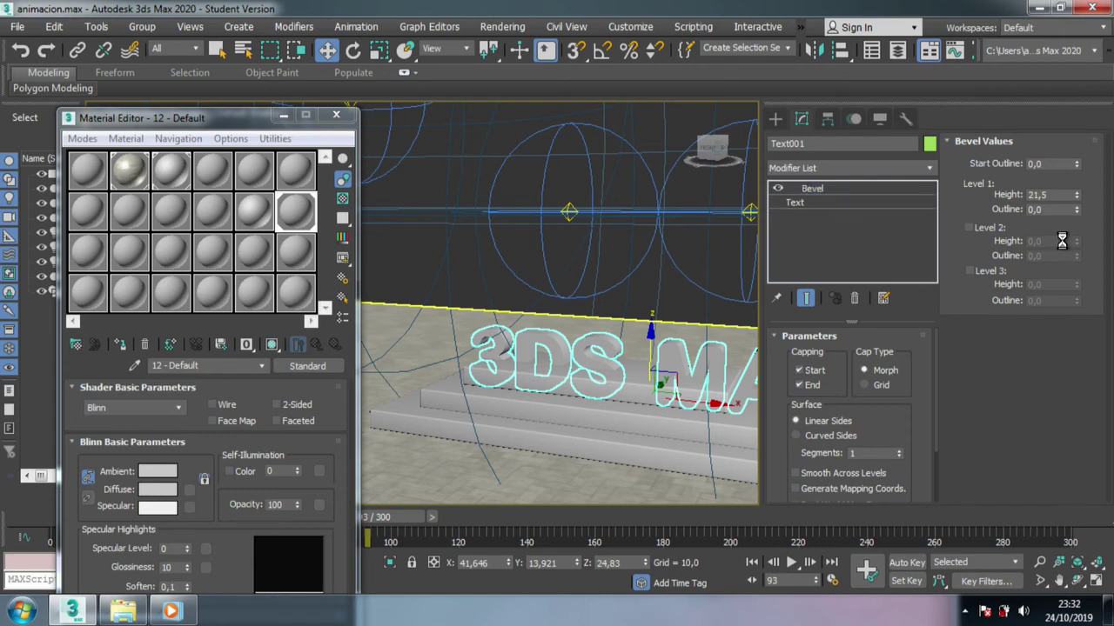
pyautogui.moveTo(1060, 202); pyautogui.dragTo(1060, 223)
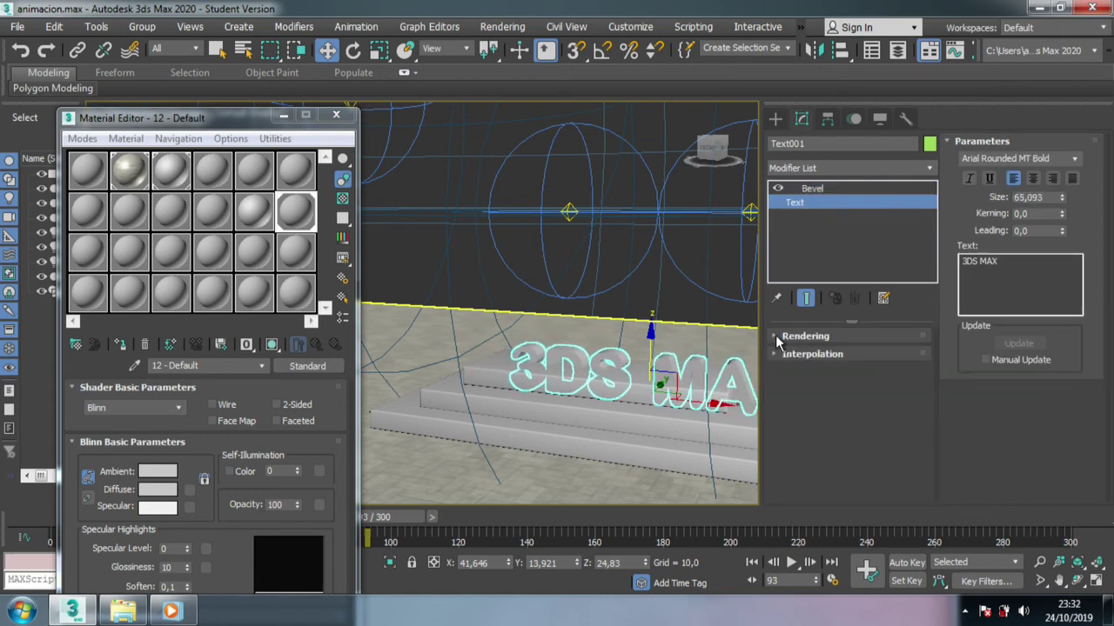
# Step: Shrink the text to size 47,518 and reposition it, including along Y, on the pedestal
pyautogui.keyDown('alt'); pyautogui.moveTo(644, 391); pyautogui.dragTo(686, 402, button='middle'); pyautogui.keyUp('alt')
pyautogui.moveTo(664, 410); pyautogui.dragTo(585, 361)
pyautogui.moveTo(1061, 202); pyautogui.dragTo(1062, 233)
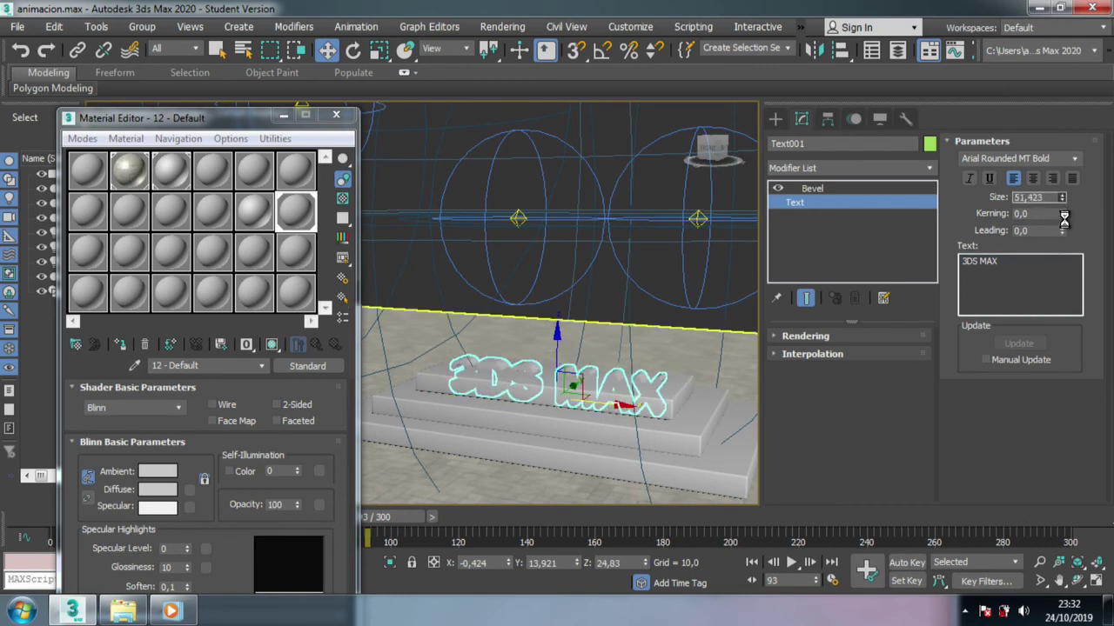
pyautogui.moveTo(559, 332); pyautogui.dragTo(554, 310)
pyautogui.moveTo(554, 310)
pyautogui.keyDown('alt'); pyautogui.mouseDown(button='middle')
pyautogui.moveTo(596, 433)
pyautogui.moveTo(592, 392)
pyautogui.moveTo(552, 341)
pyautogui.moveTo(565, 336)
pyautogui.mouseUp(button='middle'); pyautogui.keyUp('alt')
pyautogui.moveTo(481, 333); pyautogui.dragTo(503, 340)
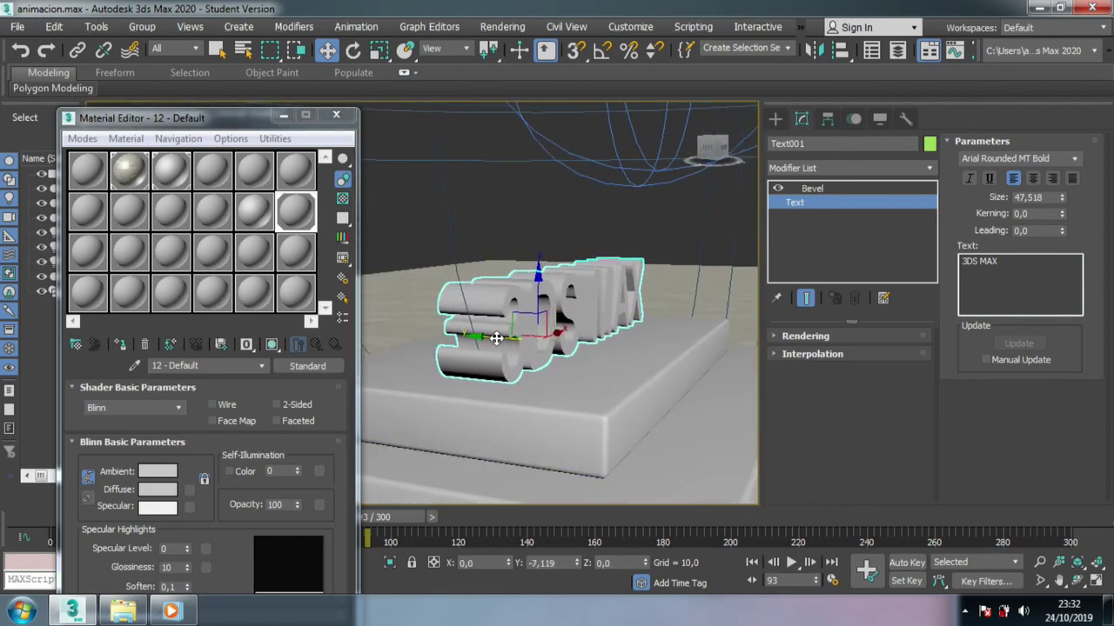
# Step: Set the text material's diffuse colour to bright blue (R0 G114 B255)
pyautogui.click(166, 489)
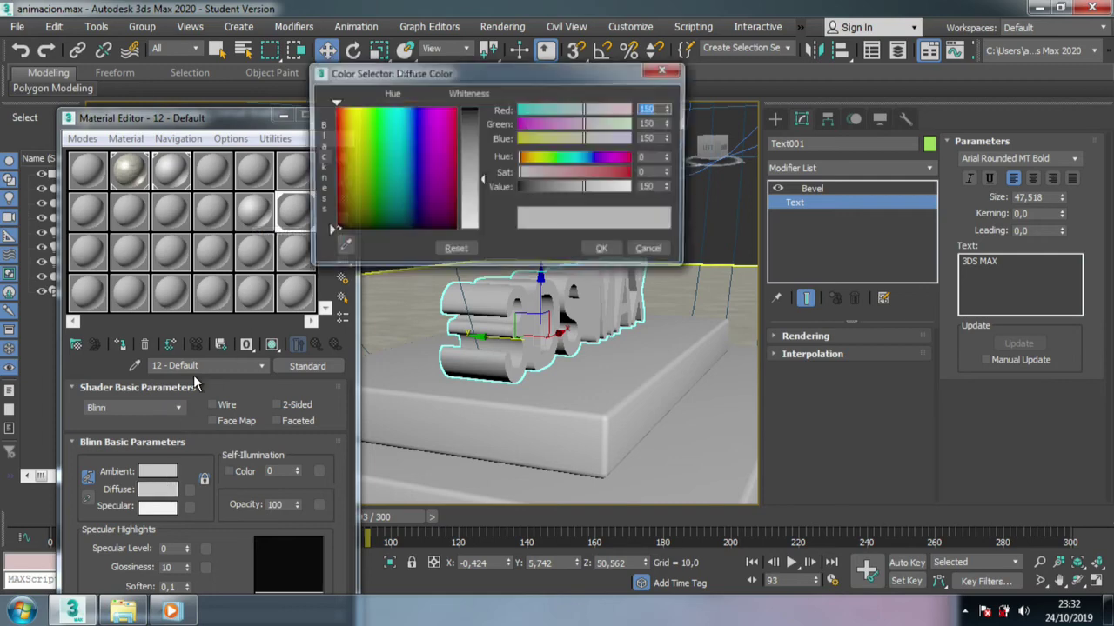
pyautogui.moveTo(379, 213); pyautogui.dragTo(406, 105)
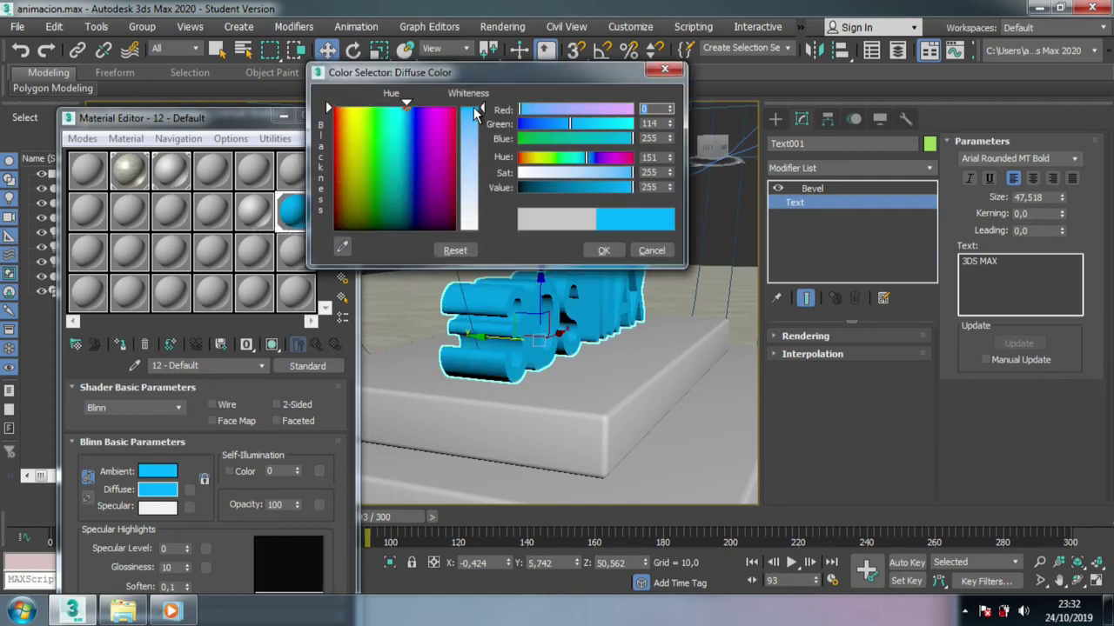
pyautogui.click(603, 251)
# Step: Orbit and zoom around the blue lettering to inspect it
pyautogui.moveTo(609, 261)
pyautogui.keyDown('alt'); pyautogui.mouseDown(button='middle')
pyautogui.moveTo(623, 313)
pyautogui.moveTo(546, 318)
pyautogui.mouseUp(button='middle'); pyautogui.keyUp('alt')
pyautogui.scroll(3, 534, 269)
pyautogui.scroll(2, 560, 268)
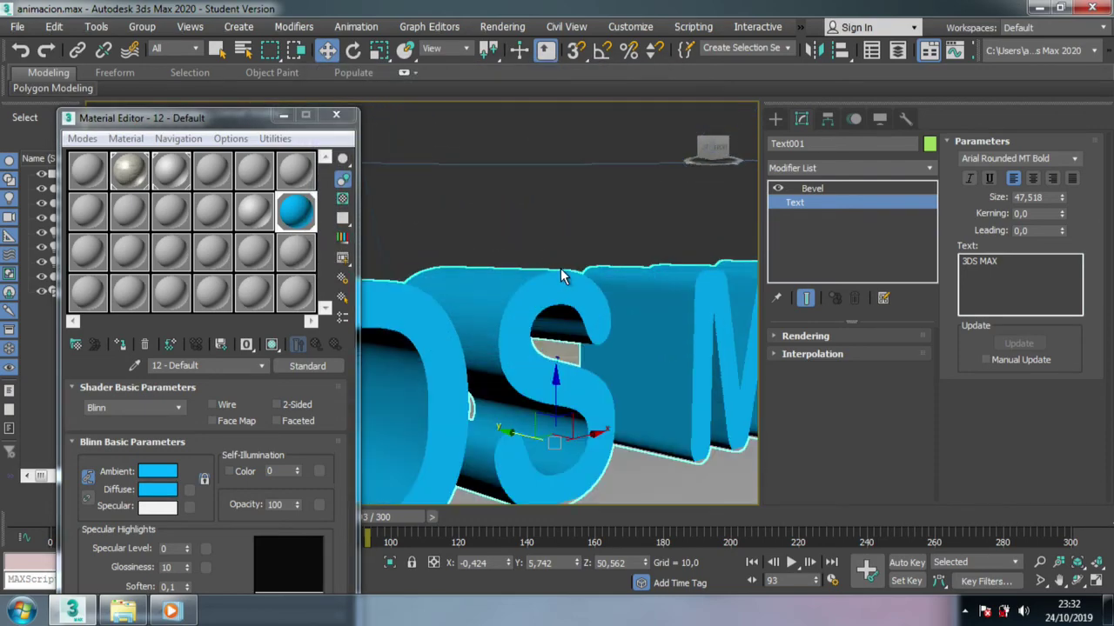
pyautogui.scroll(1, 609, 278)
pyautogui.scroll(2, 609, 278)
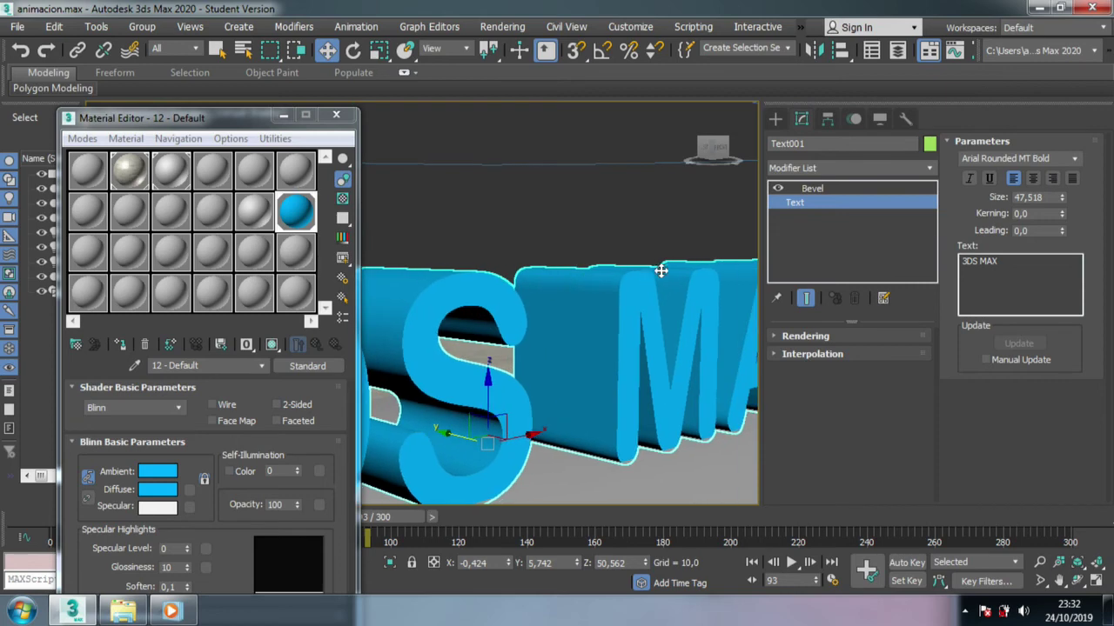
pyautogui.scroll(3, 649, 279)
pyautogui.scroll(2, 567, 262)
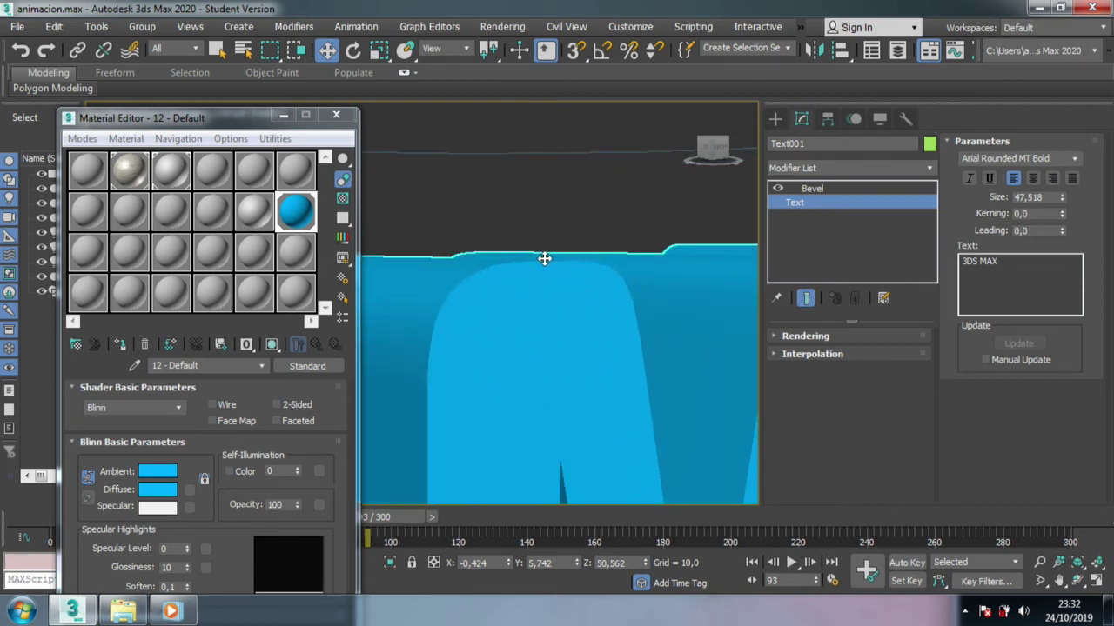
pyautogui.moveTo(711, 283)
pyautogui.keyDown('alt'); pyautogui.mouseDown(button='middle')
pyautogui.moveTo(557, 296)
pyautogui.moveTo(425, 340)
pyautogui.moveTo(621, 321)
pyautogui.moveTo(649, 357)
pyautogui.moveTo(703, 365)
pyautogui.moveTo(673, 355)
pyautogui.moveTo(744, 304)
pyautogui.moveTo(604, 328)
pyautogui.moveTo(641, 348)
pyautogui.moveTo(561, 327)
pyautogui.mouseUp(button='middle'); pyautogui.keyUp('alt')
pyautogui.scroll(-3, 604, 328)
pyautogui.scroll(3, 561, 326)
pyautogui.scroll(2, 562, 326)
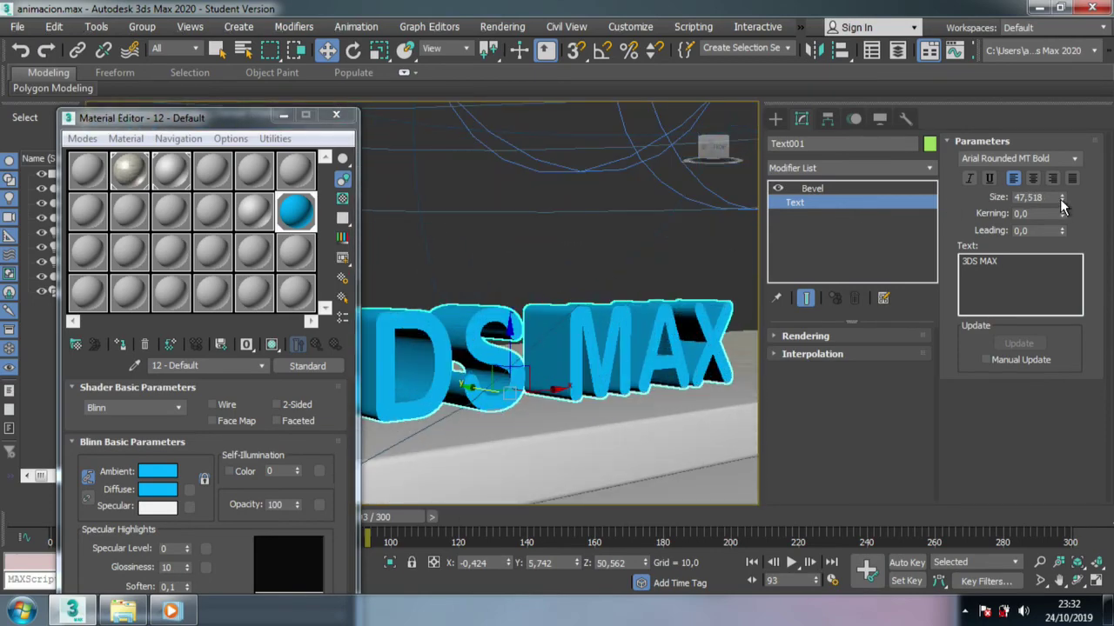
# Step: Lower the Bevel's Level 1 Height to 7,5
pyautogui.click(836, 187)
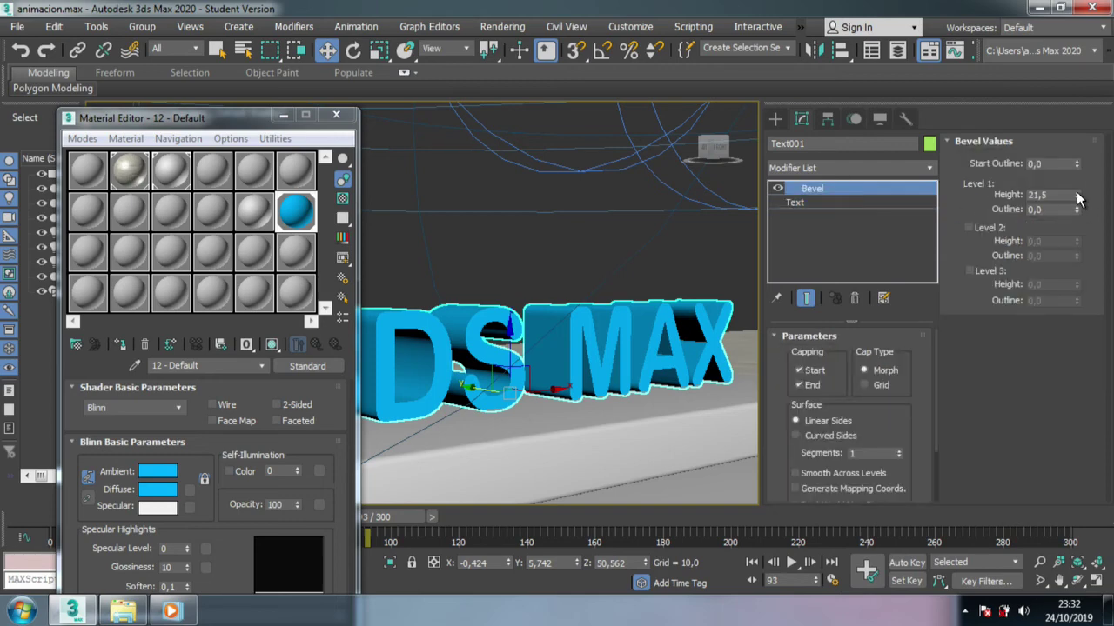
pyautogui.moveTo(1077, 199); pyautogui.dragTo(1077, 226)
pyautogui.scroll(2, 560, 332)
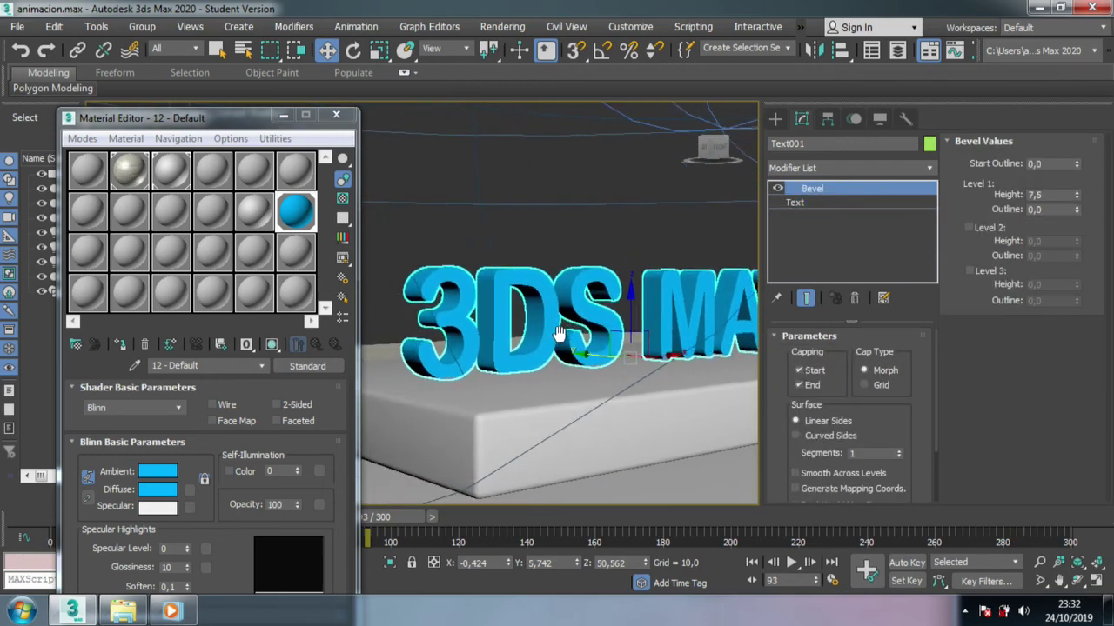
pyautogui.scroll(1, 453, 300)
pyautogui.scroll(2, 473, 301)
pyautogui.scroll(3, 496, 274)
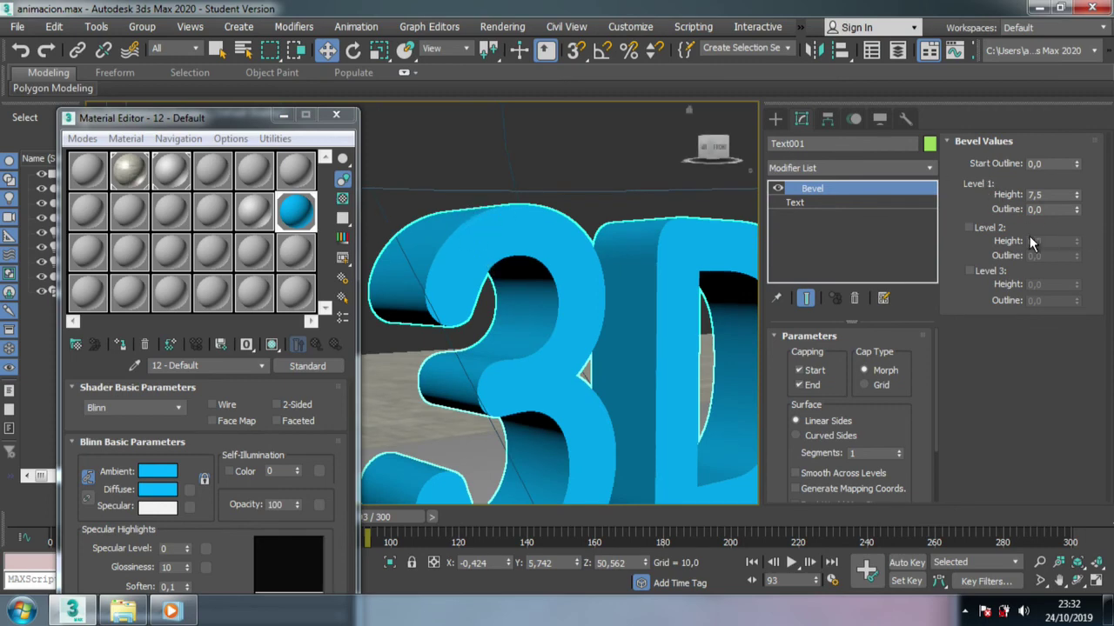
# Step: Enable bevel Level 2 with height 0,5 and outline -0,2
pyautogui.moveTo(1076, 242)
pyautogui.mouseDown()
pyautogui.moveTo(1077, 261)
pyautogui.moveTo(1077, 251)
pyautogui.mouseUp()
pyautogui.click(1077, 248)
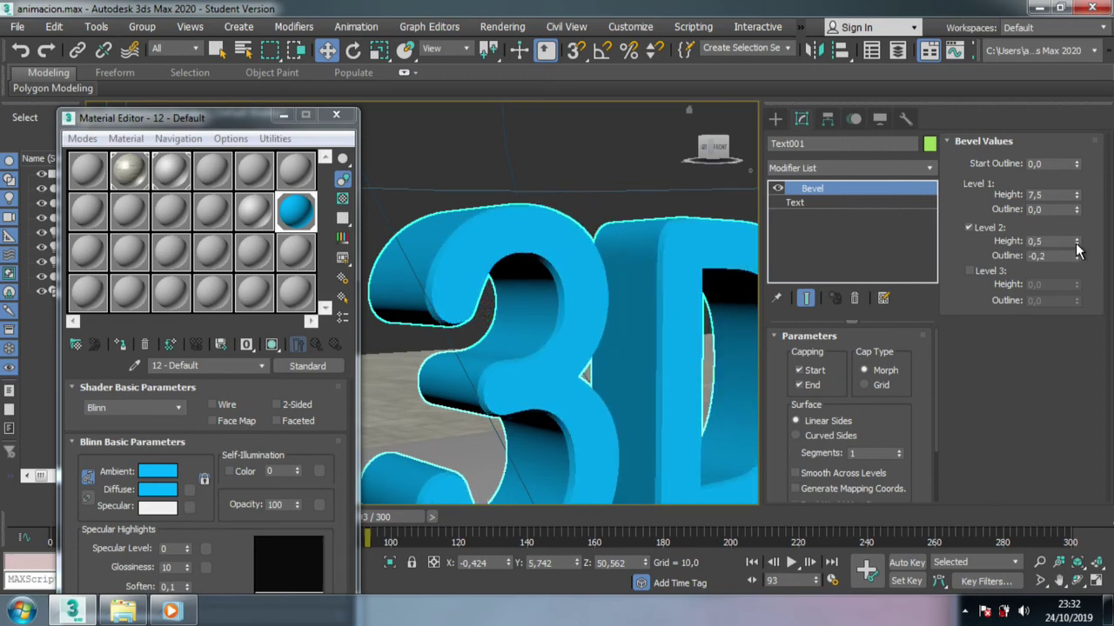
pyautogui.moveTo(552, 360)
pyautogui.keyDown('alt'); pyautogui.mouseDown(button='middle')
pyautogui.moveTo(542, 361)
pyautogui.moveTo(569, 368)
pyautogui.moveTo(534, 355)
pyautogui.moveTo(649, 360)
pyautogui.moveTo(560, 348)
pyautogui.mouseUp(button='middle'); pyautogui.keyUp('alt')
pyautogui.scroll(3, 577, 251)
pyautogui.scroll(3, 549, 214)
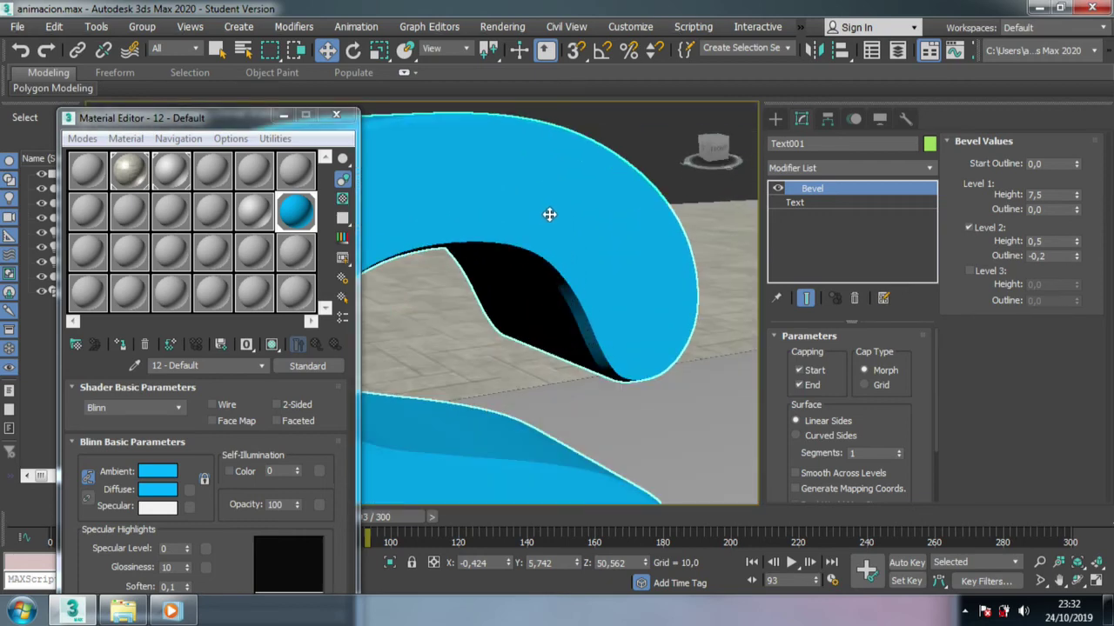
pyautogui.scroll(-3, 507, 278)
pyautogui.keyDown('alt'); pyautogui.moveTo(508, 279); pyautogui.dragTo(530, 288, button='middle'); pyautogui.keyUp('alt')
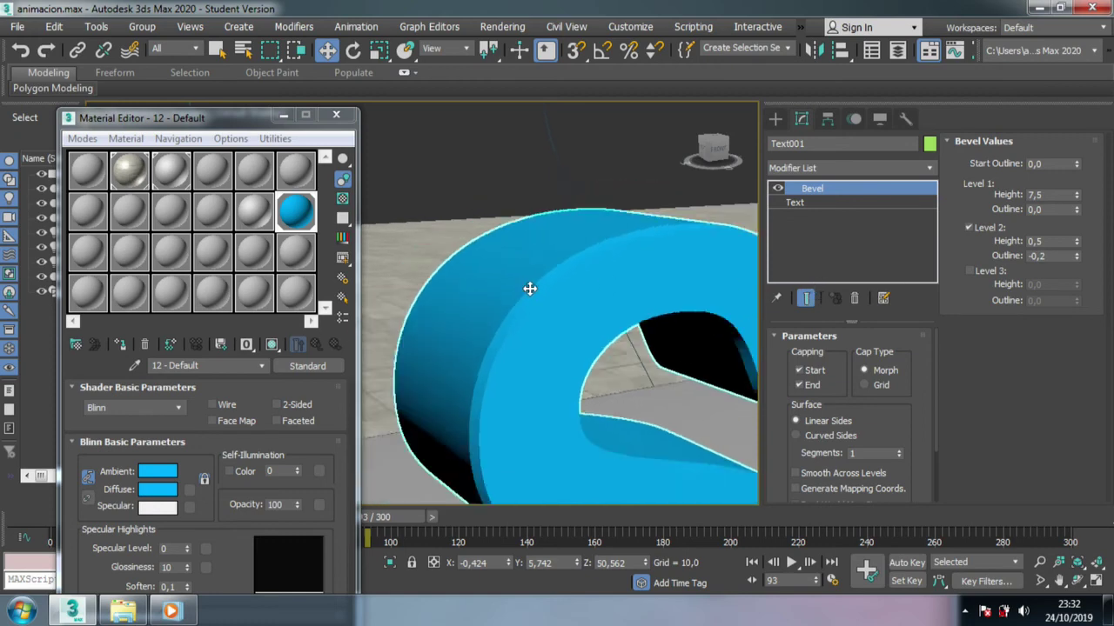
pyautogui.scroll(-2, 530, 288)
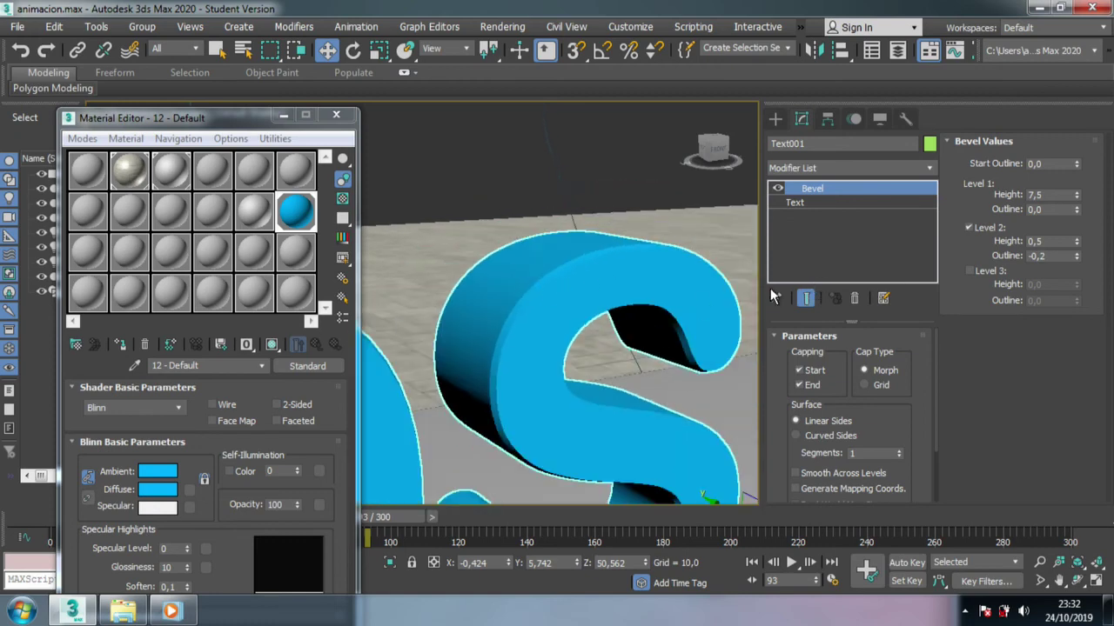
# Step: Enable bevel Level 3 with height 0,5 and outline -0,4
pyautogui.click(982, 271)
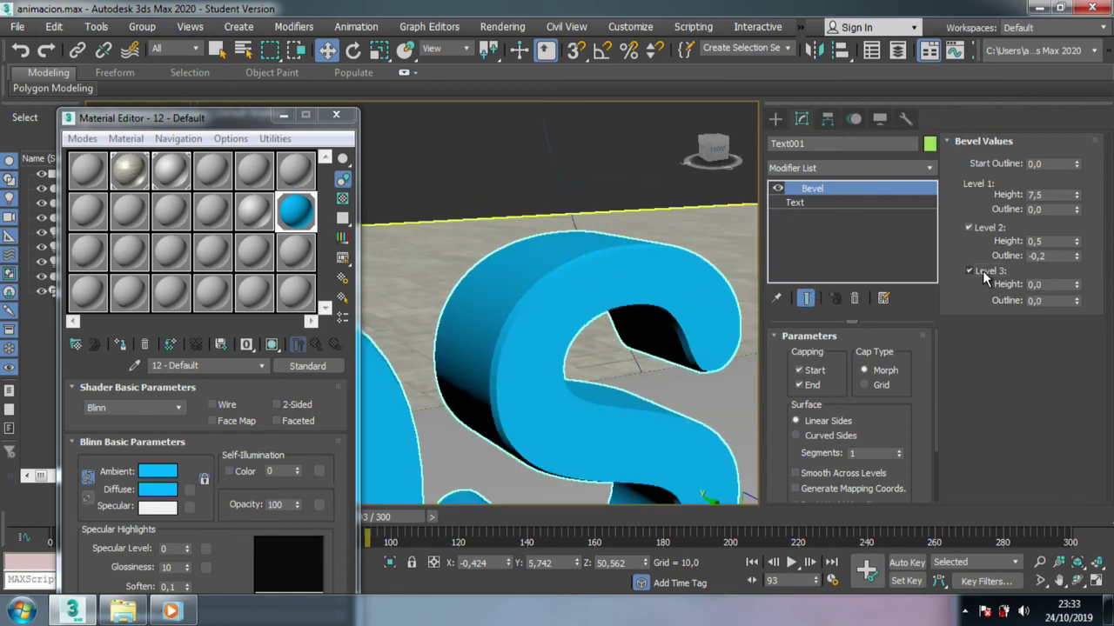
pyautogui.click(1077, 283)
pyautogui.moveTo(1077, 304); pyautogui.dragTo(1079, 313)
pyautogui.keyDown('alt'); pyautogui.moveTo(768, 311); pyautogui.dragTo(657, 308, button='middle'); pyautogui.keyUp('alt')
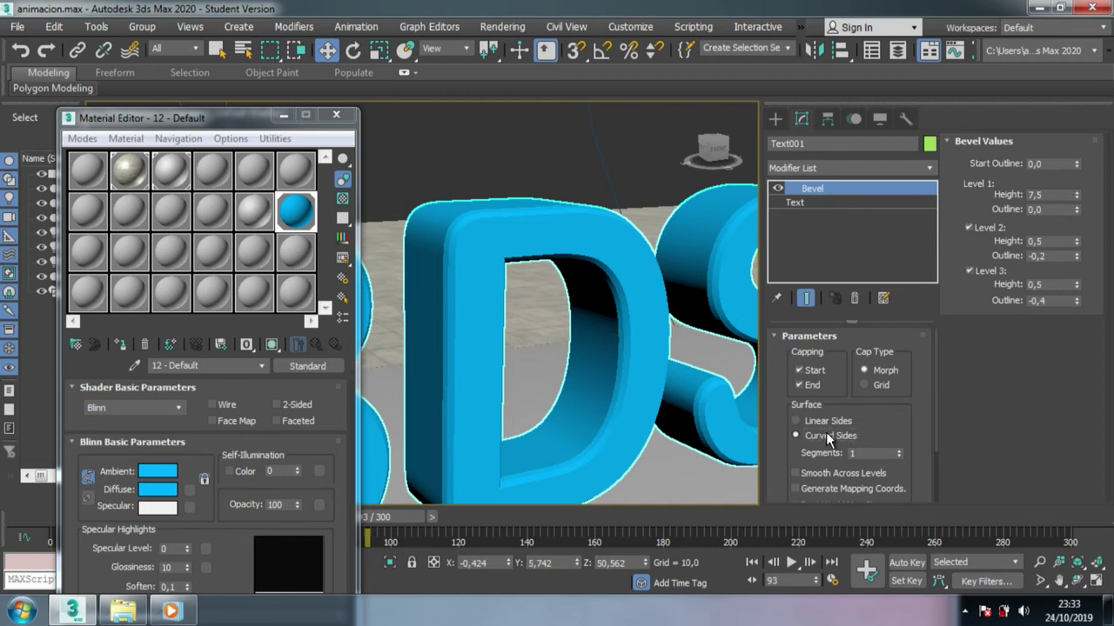
# Step: Try more bevel segments, then keep Segments 1 with Linear Sides
pyautogui.click(899, 450)
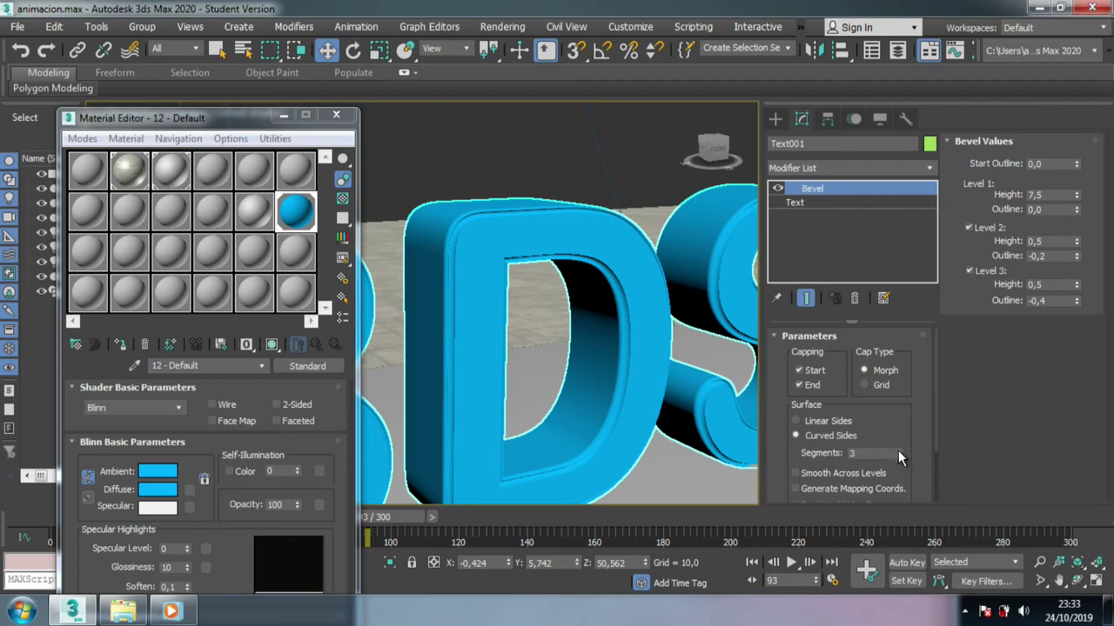
pyautogui.click(897, 450)
pyautogui.click(898, 457)
pyautogui.click(898, 458)
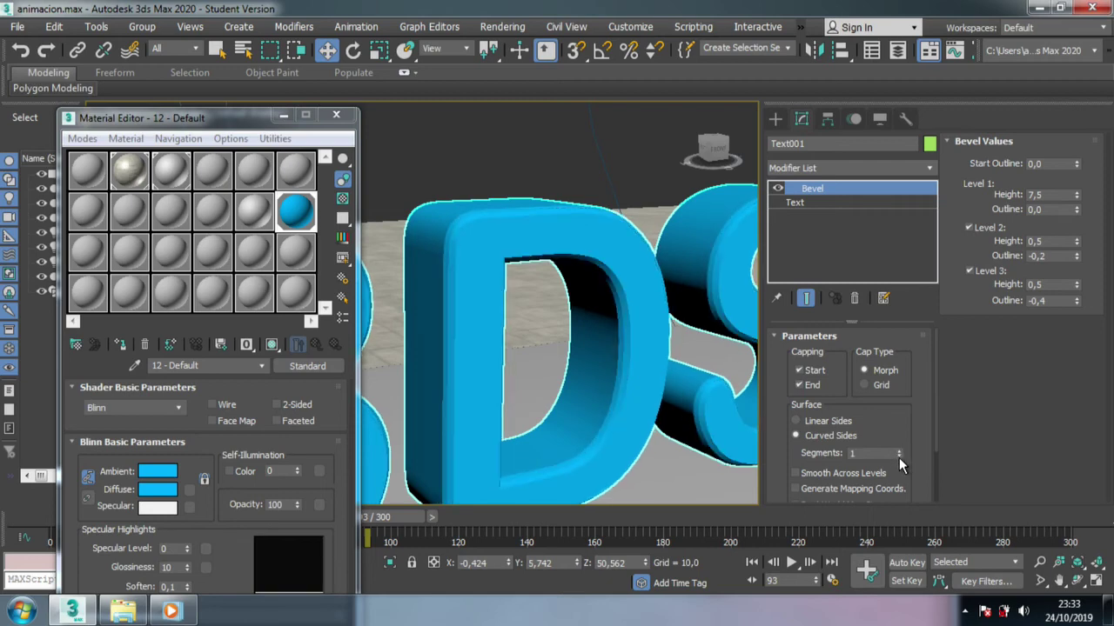
pyautogui.click(829, 419)
pyautogui.keyDown('alt'); pyautogui.moveTo(534, 348); pyautogui.dragTo(641, 319, button='middle'); pyautogui.keyUp('alt')
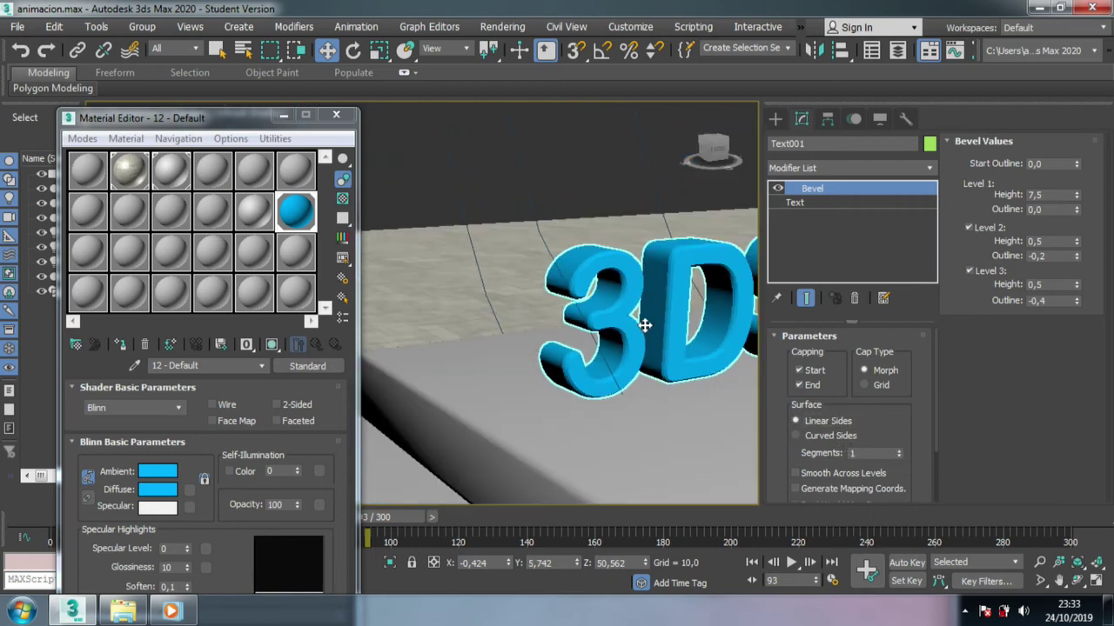
pyautogui.scroll(2, 597, 357)
pyautogui.keyDown('alt'); pyautogui.moveTo(597, 358); pyautogui.dragTo(540, 322, button='middle'); pyautogui.keyUp('alt')
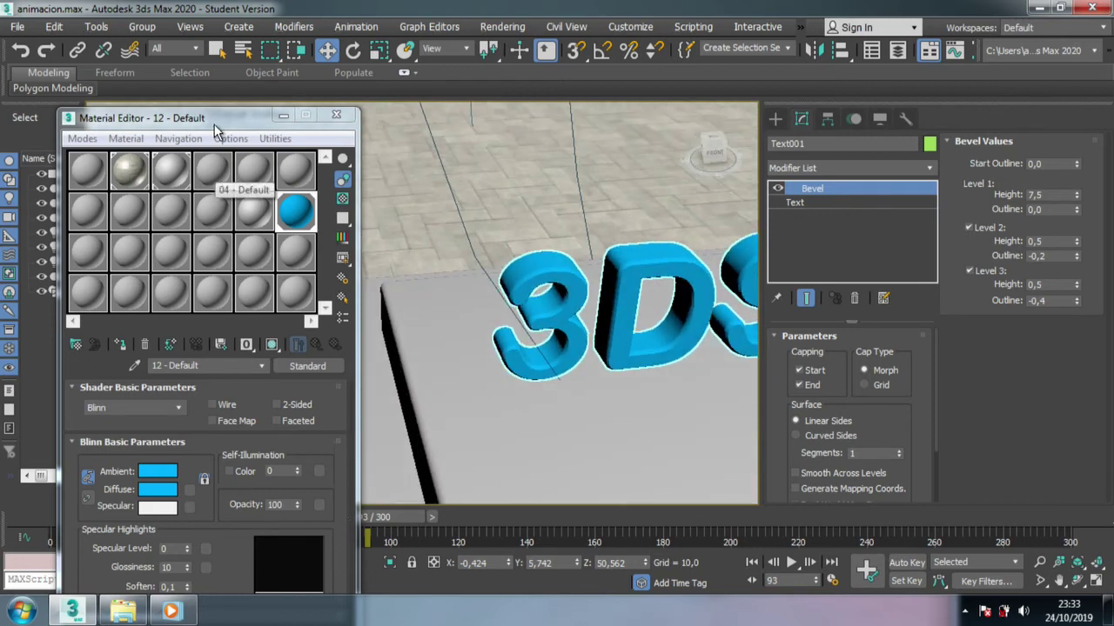
# Step: Give the blue material Specular Level 71 and Glossiness 13, then restore the four-viewport layout
pyautogui.moveTo(214, 124); pyautogui.dragTo(239, 77)
pyautogui.moveTo(211, 496); pyautogui.dragTo(212, 441)
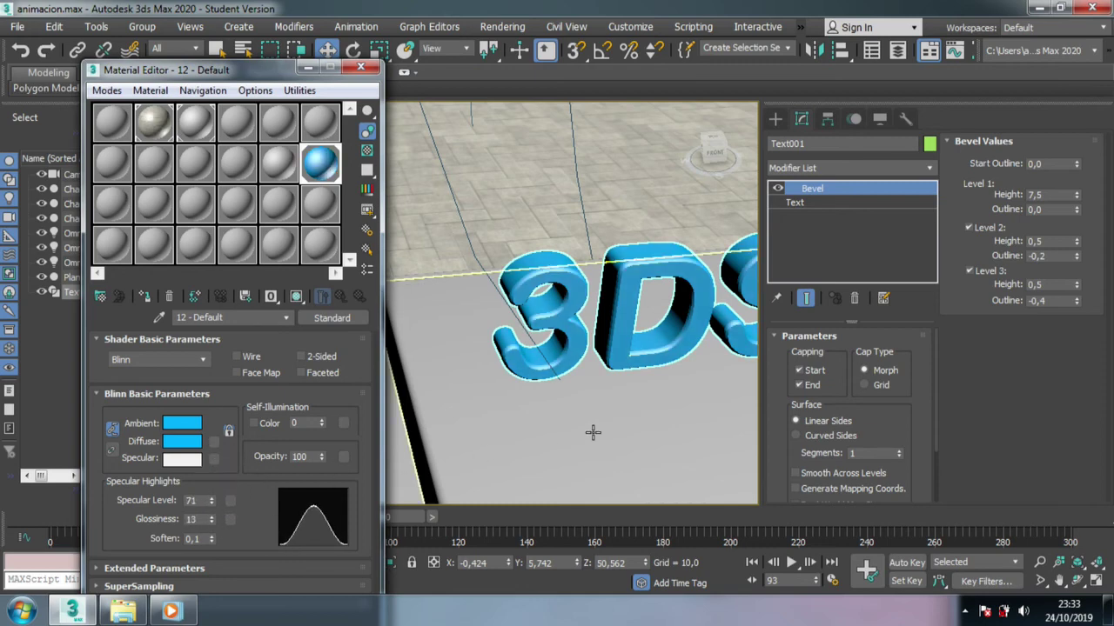
pyautogui.scroll(2, 540, 392)
pyautogui.scroll(2, 653, 304)
pyautogui.scroll(3, 661, 296)
pyautogui.scroll(-2, 654, 348)
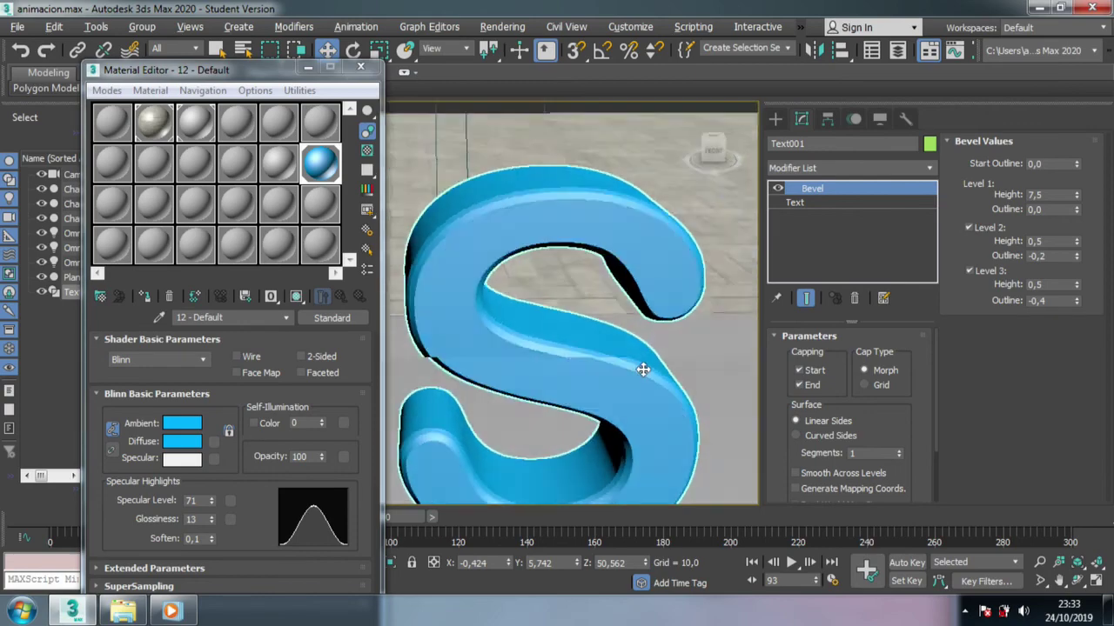
pyautogui.scroll(-2, 642, 361)
pyautogui.scroll(-2, 641, 348)
pyautogui.scroll(-2, 646, 418)
pyautogui.scroll(-2, 646, 428)
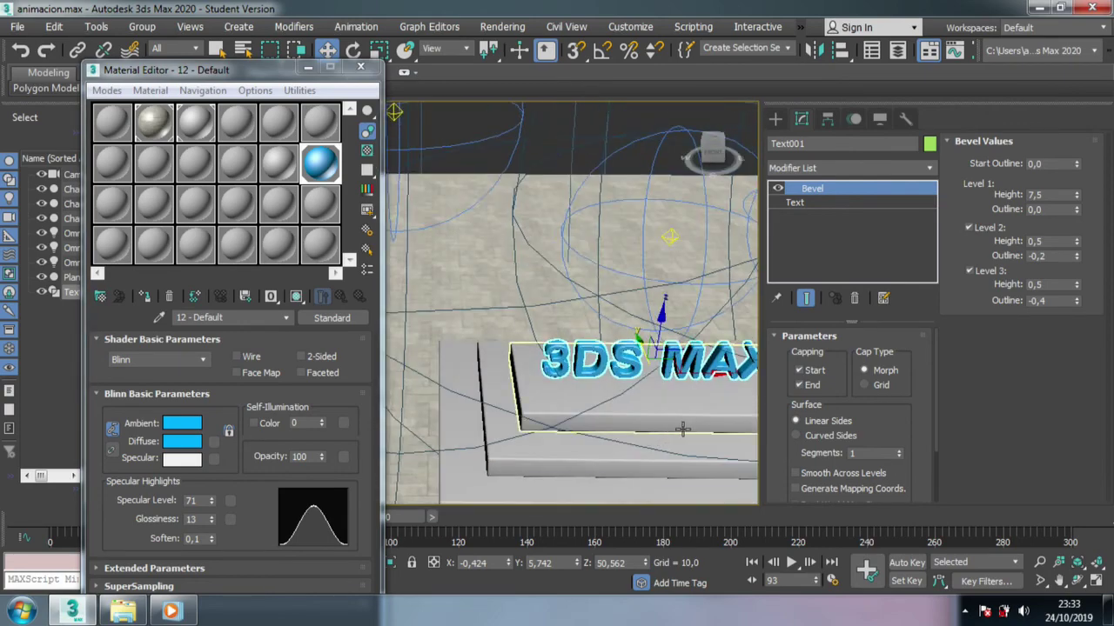
pyautogui.scroll(-3, 684, 428)
pyautogui.click(361, 68)
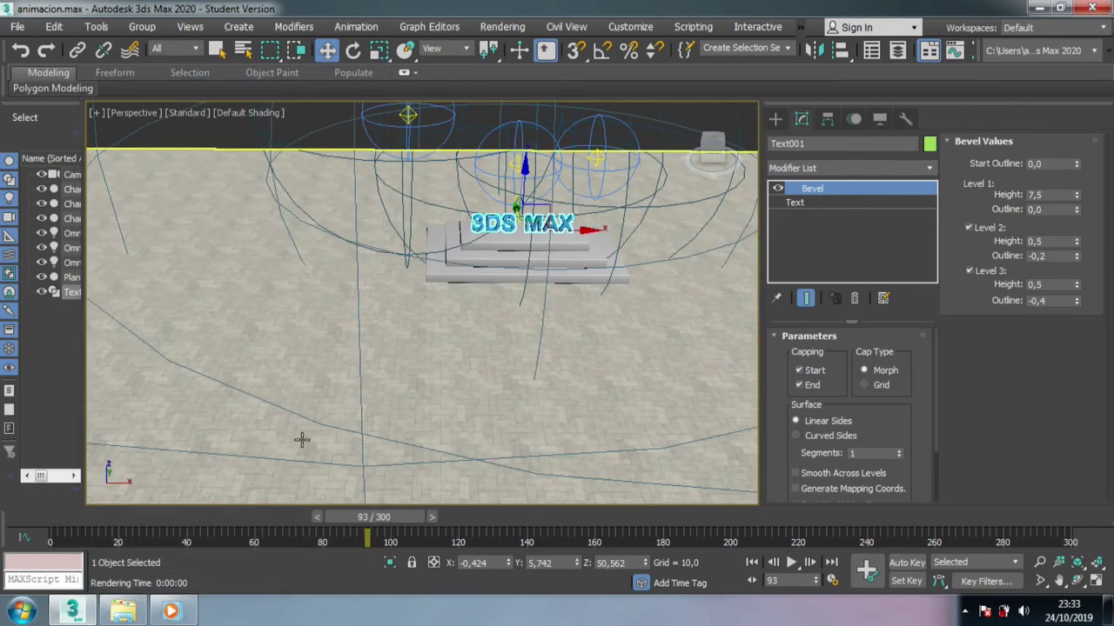
pyautogui.click(1097, 581)
# Step: Select the free camera Camera001 in the Left viewport and delete it
pyautogui.rightClick(291, 390)
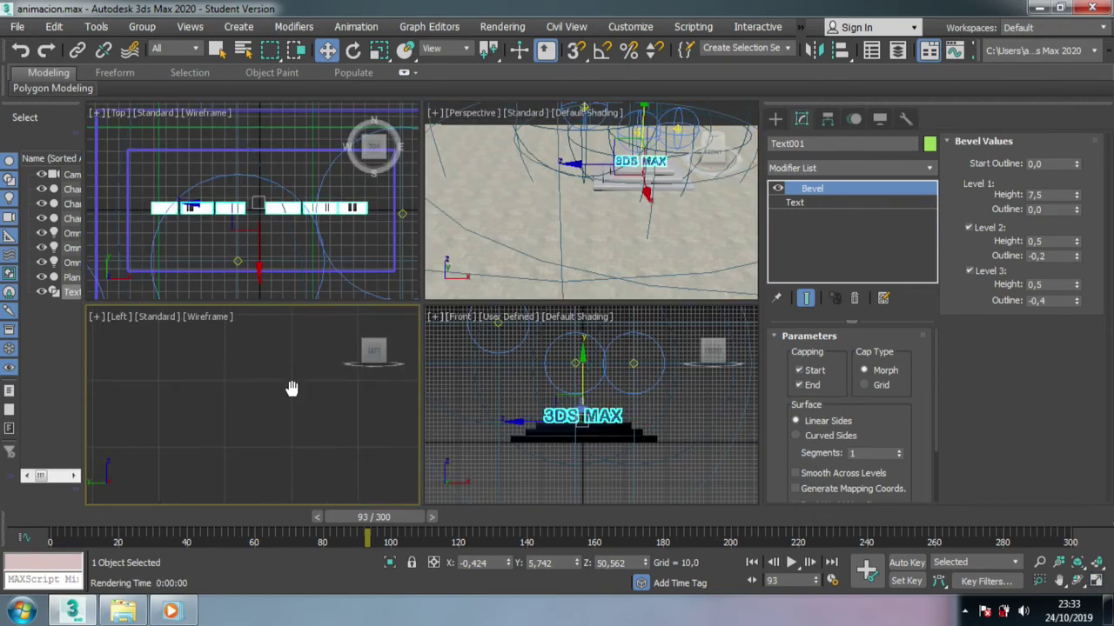
pyautogui.scroll(2, 296, 397)
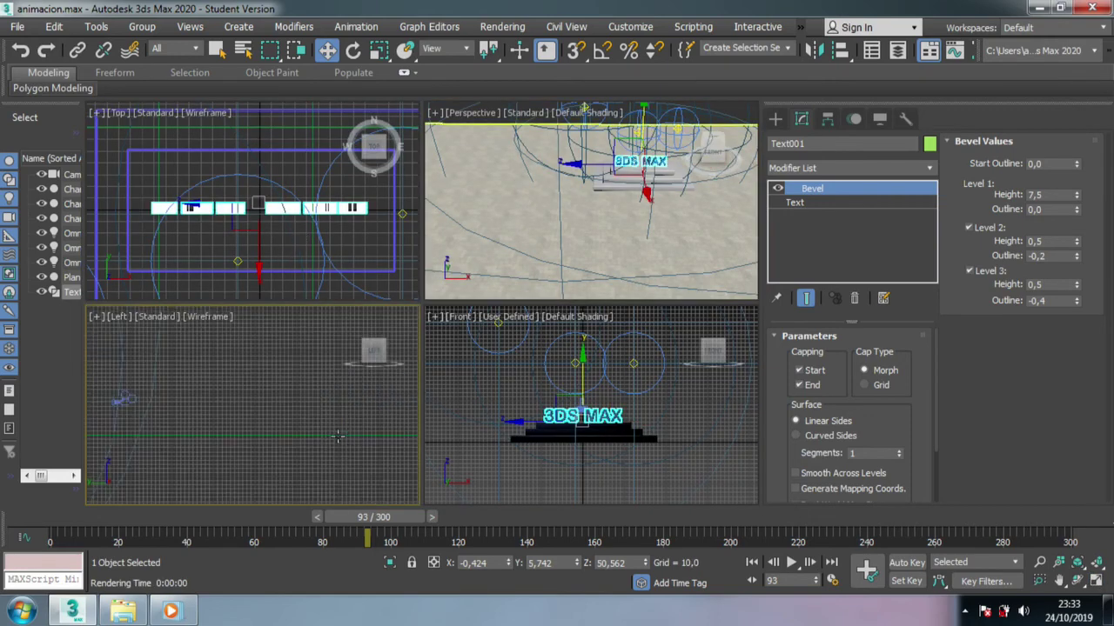
pyautogui.scroll(1, 309, 398)
pyautogui.scroll(1, 322, 397)
pyautogui.scroll(1, 335, 396)
pyautogui.click(329, 396)
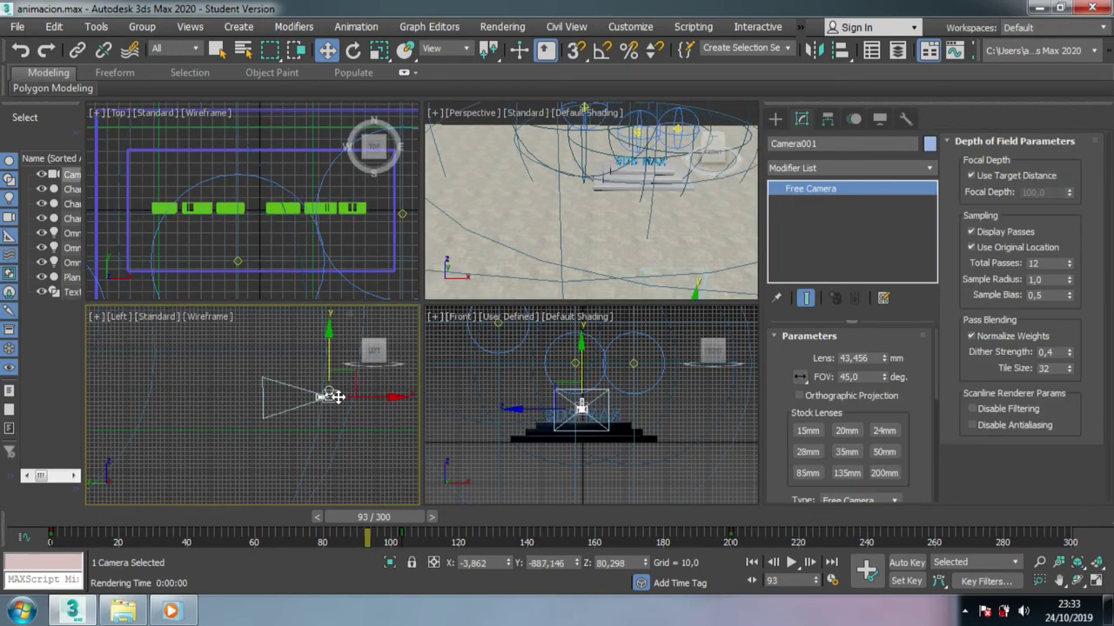
pyautogui.press('Delete')
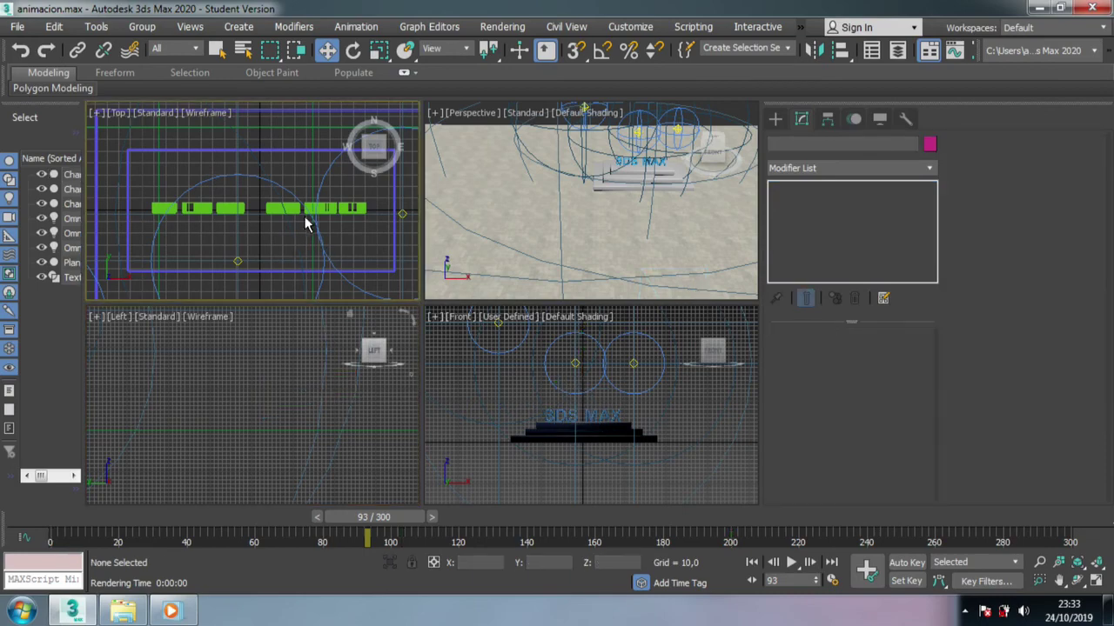
pyautogui.scroll(-3, 306, 217)
pyautogui.scroll(-2, 306, 205)
# Step: Create a target camera in the Top viewport, aimed from the front toward the 3DS MAX text
pyautogui.click(234, 29)
pyautogui.moveTo(254, 287)
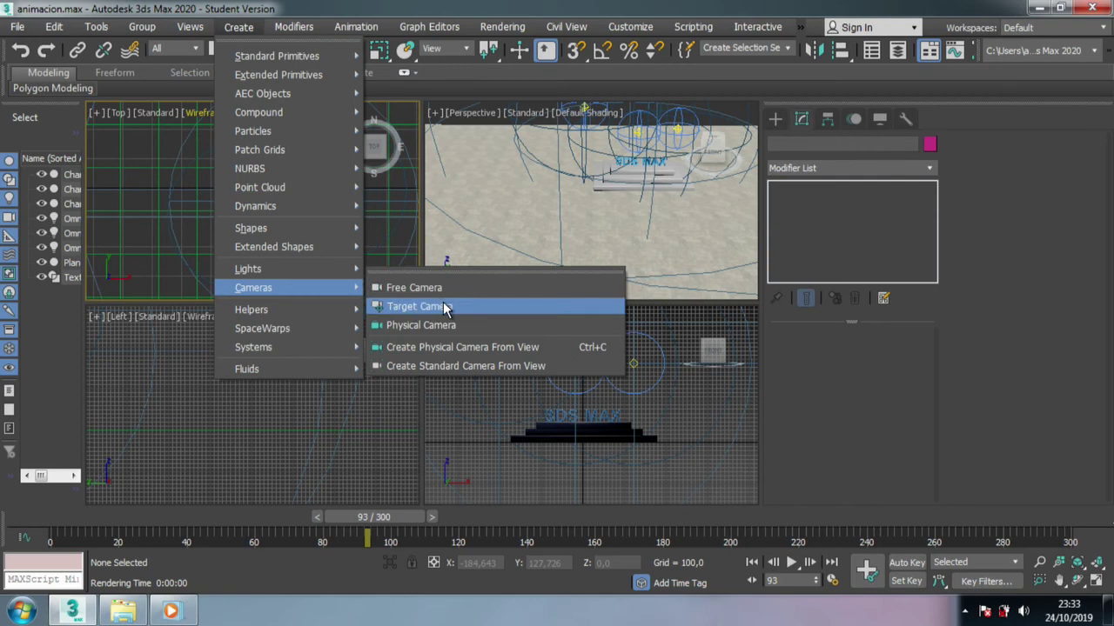
pyautogui.click(443, 309)
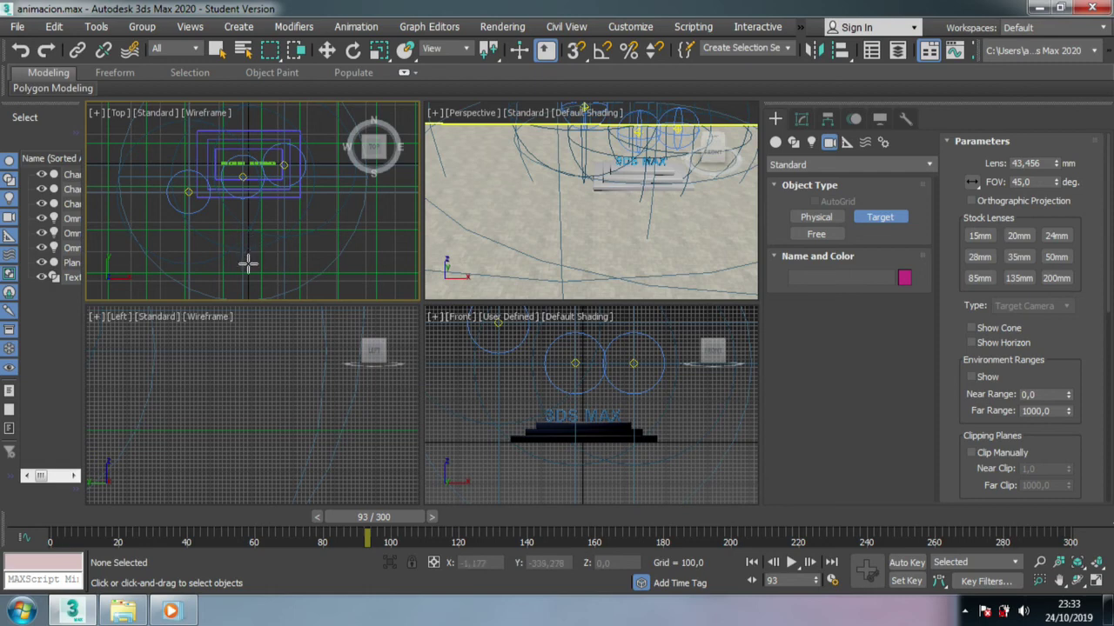
pyautogui.moveTo(248, 263); pyautogui.dragTo(247, 166)
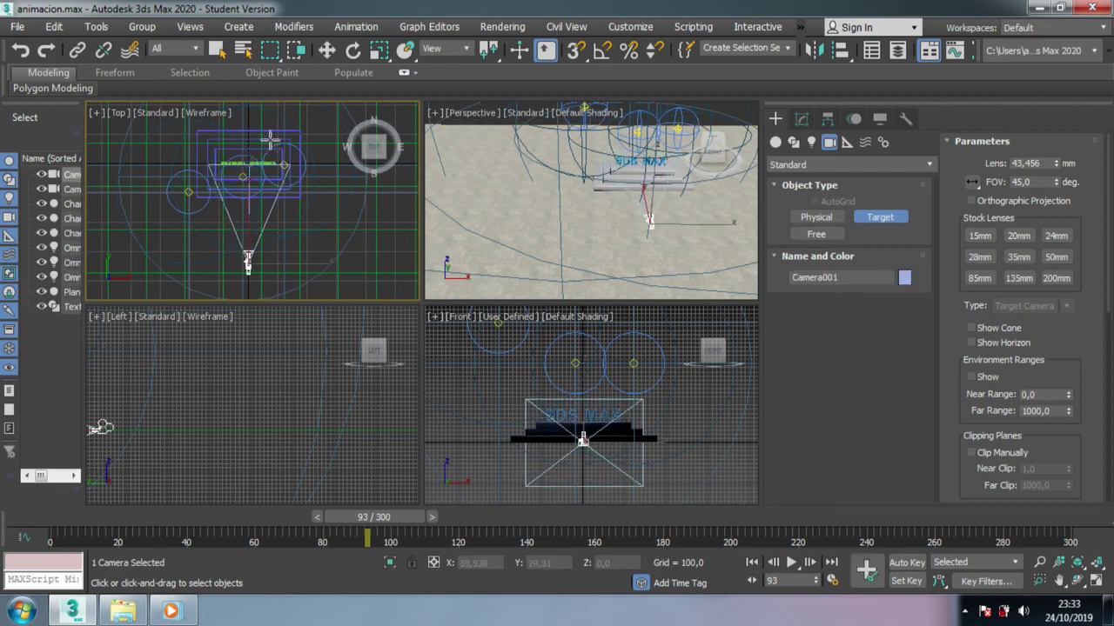
# Step: Select Camera001.Target in the Left viewport and raise it toward the text
pyautogui.press('w')
pyautogui.click(211, 378)
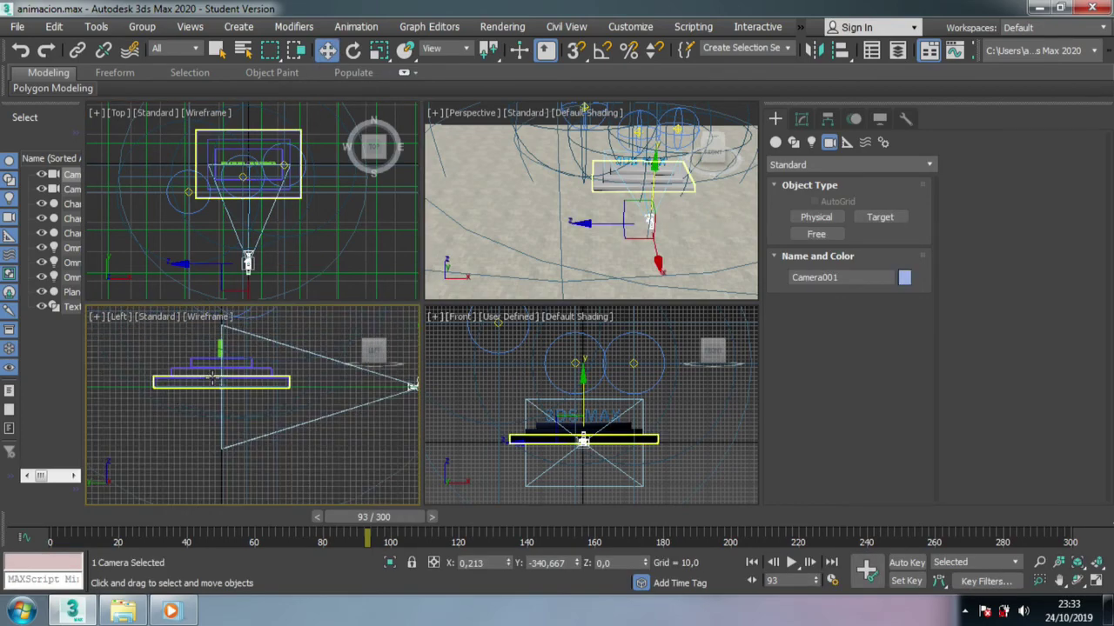
pyautogui.scroll(3, 212, 379)
pyautogui.scroll(2, 216, 386)
pyautogui.click(218, 393)
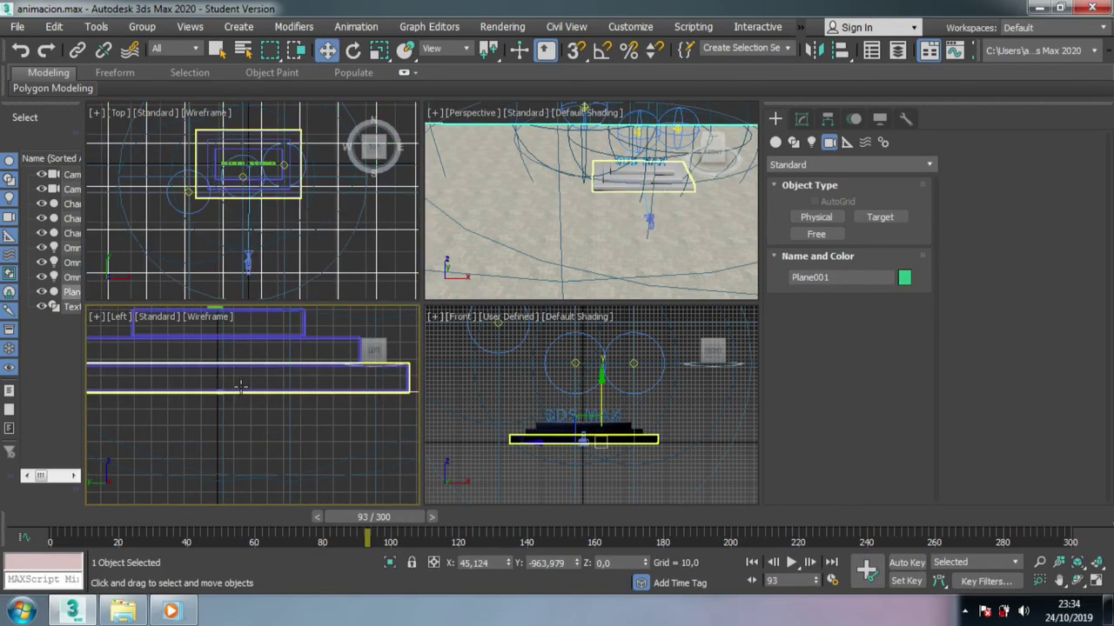
pyautogui.scroll(-2, 221, 393)
pyautogui.scroll(-2, 221, 392)
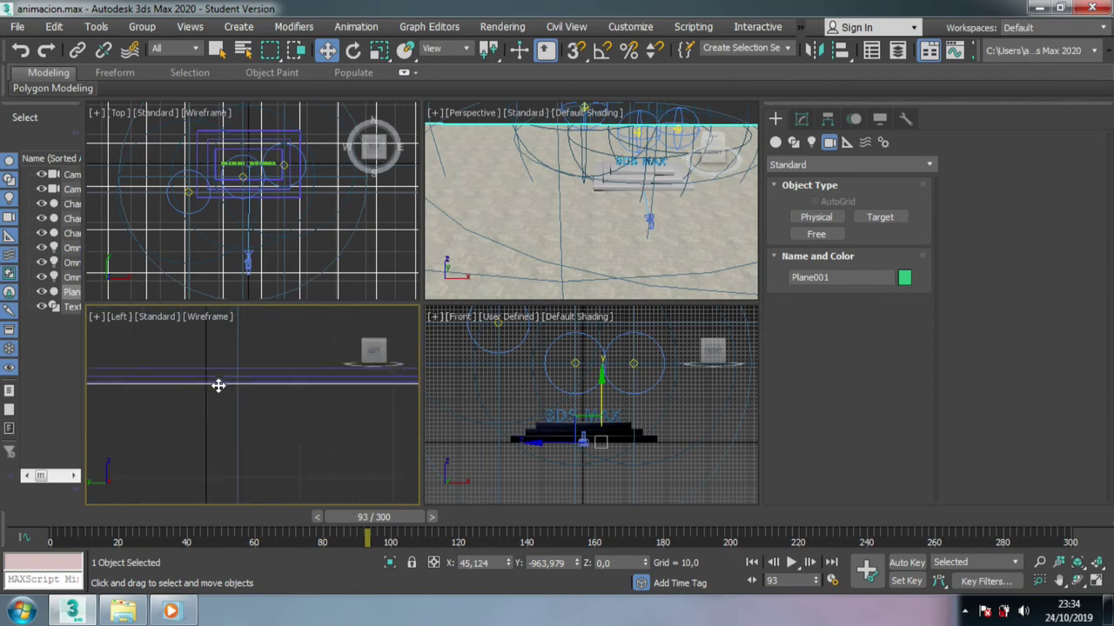
pyautogui.scroll(-1, 221, 393)
pyautogui.click(228, 400)
pyautogui.click(221, 384)
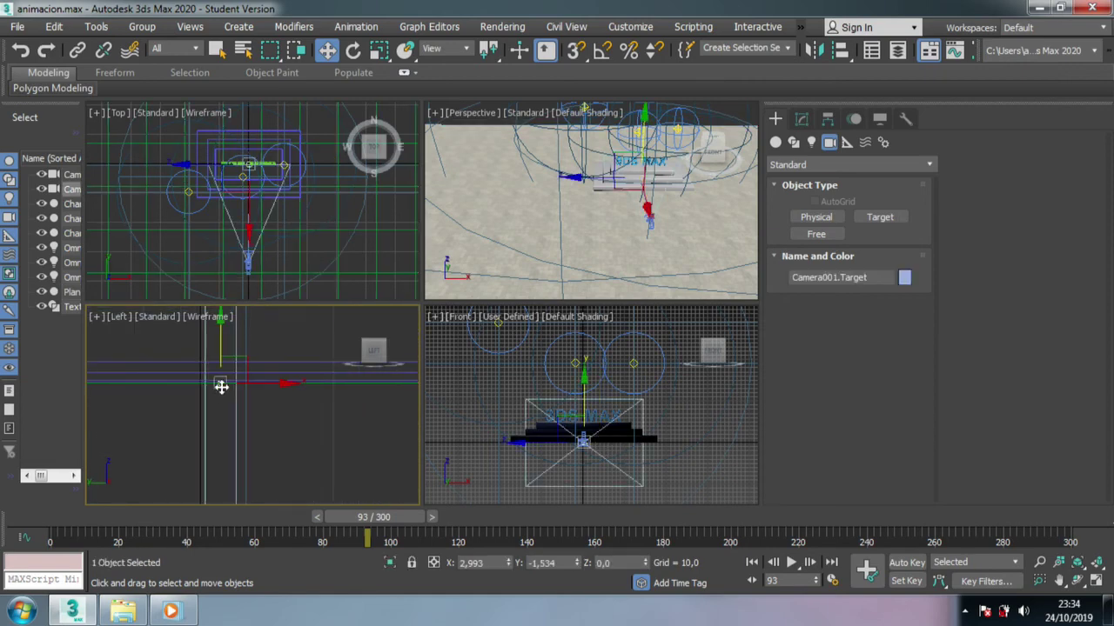
pyautogui.scroll(2, 221, 385)
pyautogui.scroll(2, 226, 435)
pyautogui.scroll(-3, 227, 454)
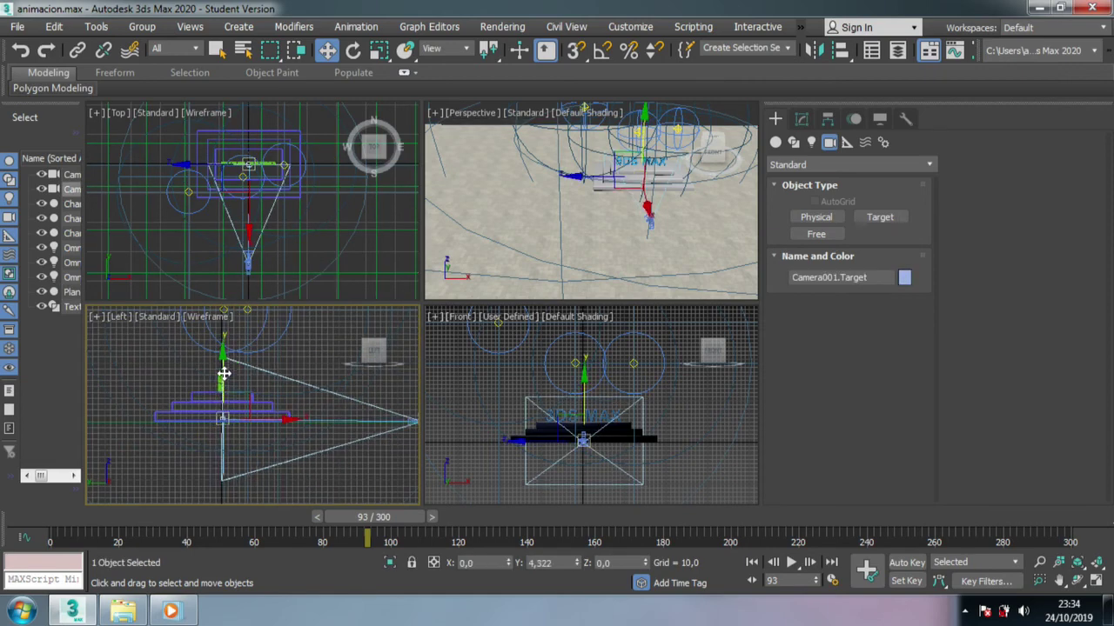
pyautogui.moveTo(223, 385); pyautogui.dragTo(224, 351)
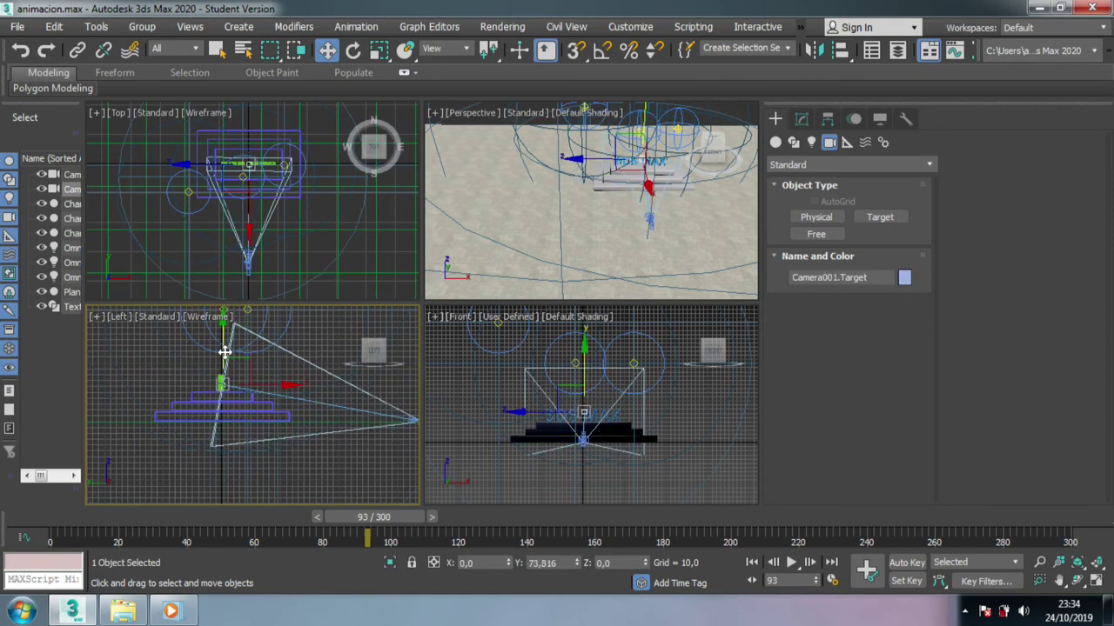
# Step: Raise Camera001 higher above the ground and frame it in the Front view
pyautogui.click(384, 405)
pyautogui.scroll(-2, 331, 391)
pyautogui.moveTo(281, 369); pyautogui.dragTo(277, 332)
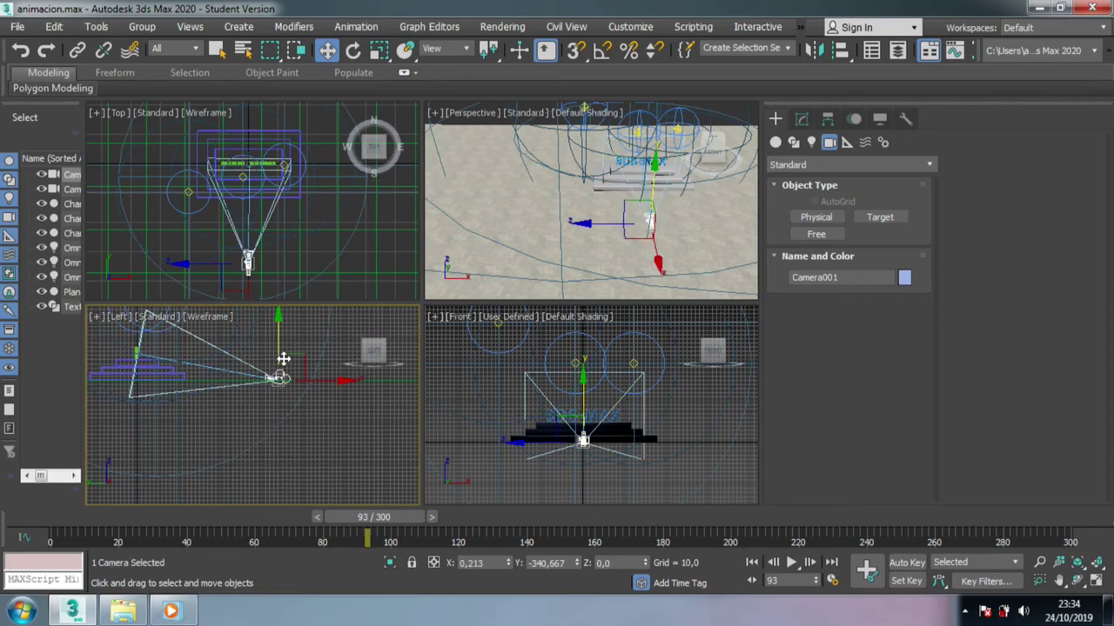
pyautogui.moveTo(641, 358); pyautogui.dragTo(661, 362, button='middle')
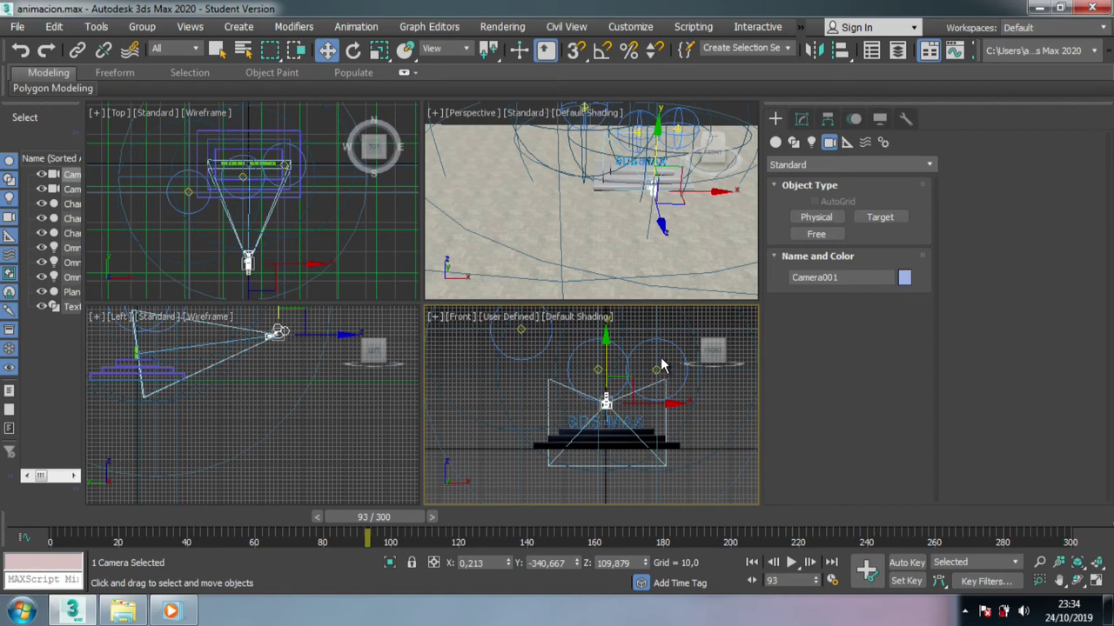
# Step: Show the Camera001 view in the lower-right viewport and start pulling the camera back
pyautogui.press('c')
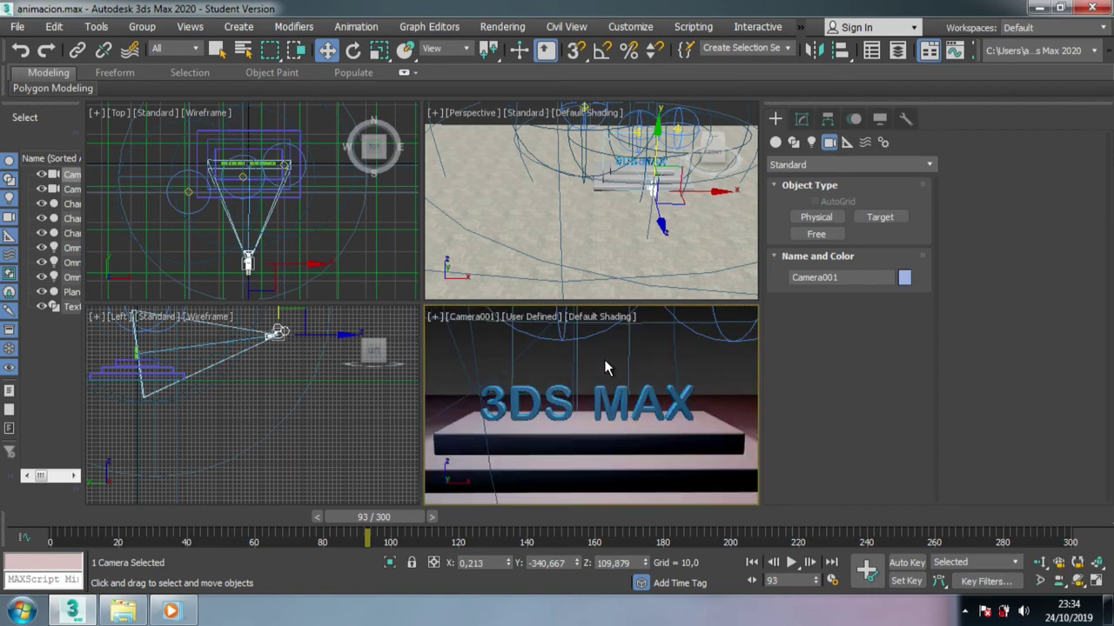
pyautogui.moveTo(322, 340); pyautogui.dragTo(342, 374, button='middle')
pyautogui.moveTo(342, 375)
pyautogui.mouseDown()
pyautogui.moveTo(278, 372)
pyautogui.moveTo(666, 368)
pyautogui.mouseUp()
pyautogui.scroll(-2, 383, 390)
pyautogui.moveTo(383, 391)
pyautogui.mouseDown(button='middle')
pyautogui.moveTo(281, 408)
pyautogui.moveTo(185, 406)
pyautogui.mouseUp(button='middle')
pyautogui.moveTo(391, 393)
pyautogui.mouseDown()
pyautogui.moveTo(368, 391)
pyautogui.moveTo(517, 395)
pyautogui.mouseUp()
# Step: Pull Camera001 further back to about Y -2129,226 and scrub the timeline to frame 73
pyautogui.scroll(-3, 326, 431)
pyautogui.moveTo(326, 431); pyautogui.dragTo(298, 415, button='middle')
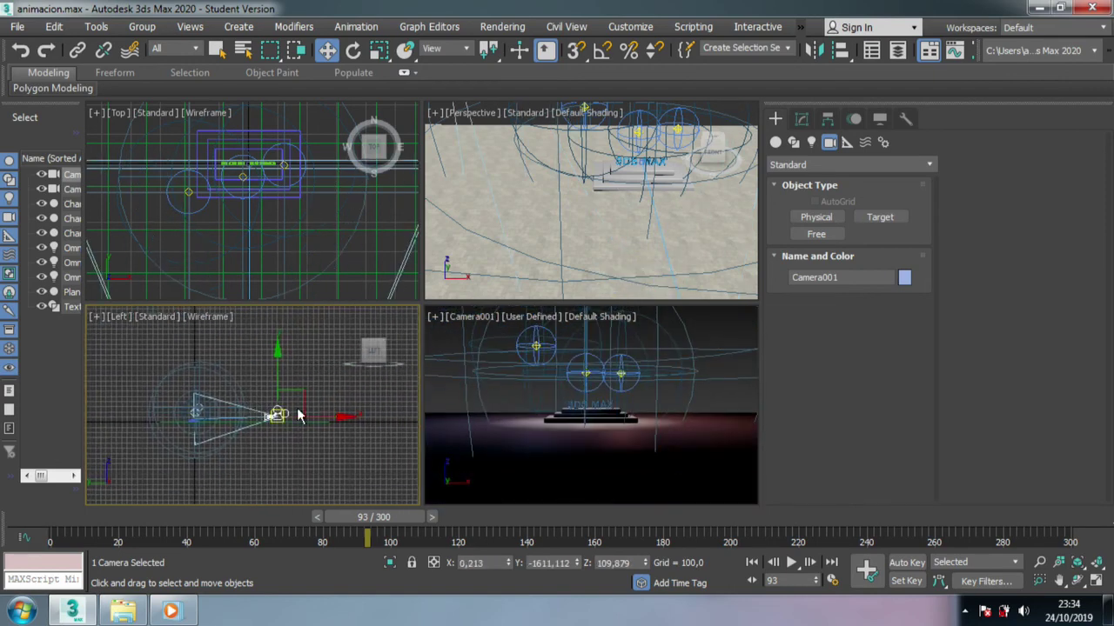
pyautogui.moveTo(321, 418); pyautogui.dragTo(349, 418)
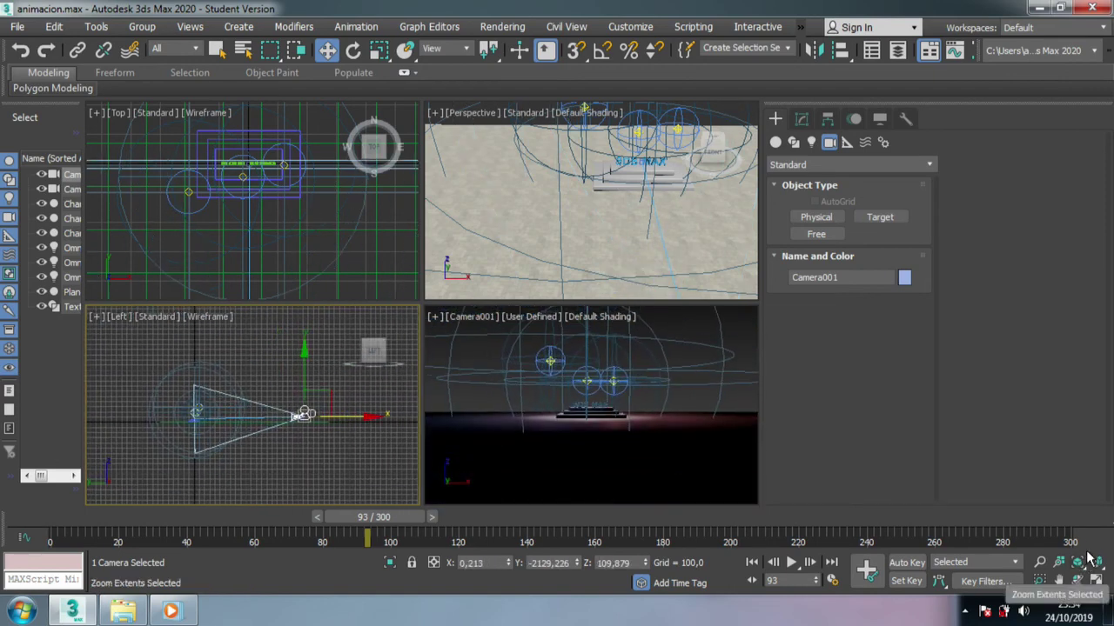
pyautogui.moveTo(390, 520)
pyautogui.mouseDown()
pyautogui.moveTo(74, 520)
pyautogui.moveTo(293, 520)
pyautogui.moveTo(113, 534)
pyautogui.moveTo(480, 535)
pyautogui.moveTo(87, 534)
pyautogui.moveTo(432, 529)
pyautogui.moveTo(298, 534)
pyautogui.mouseUp()
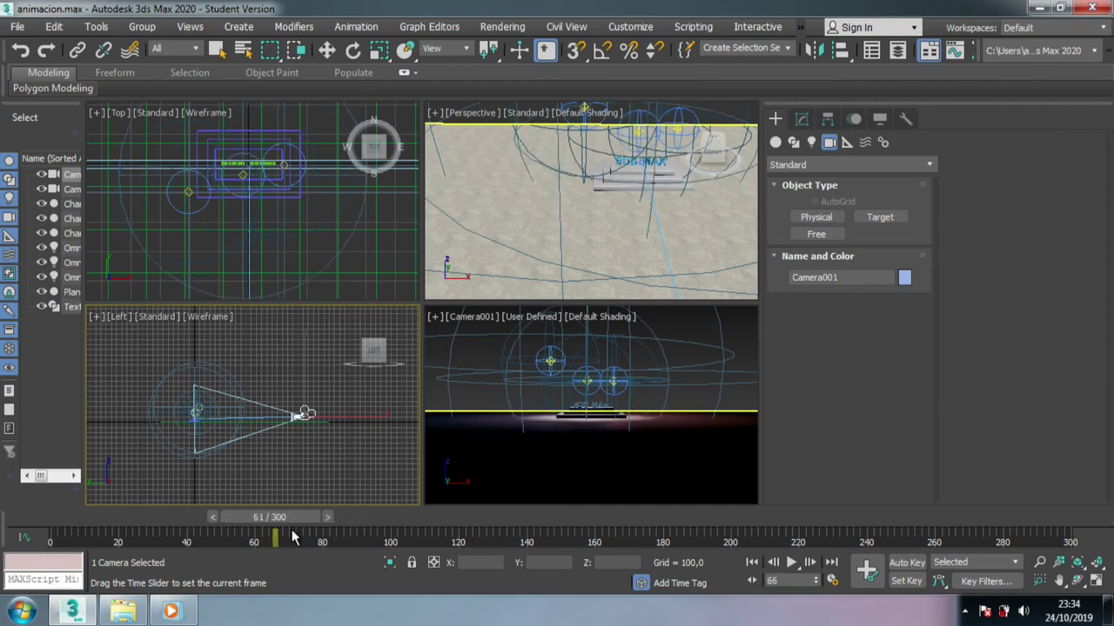
pyautogui.press('w')
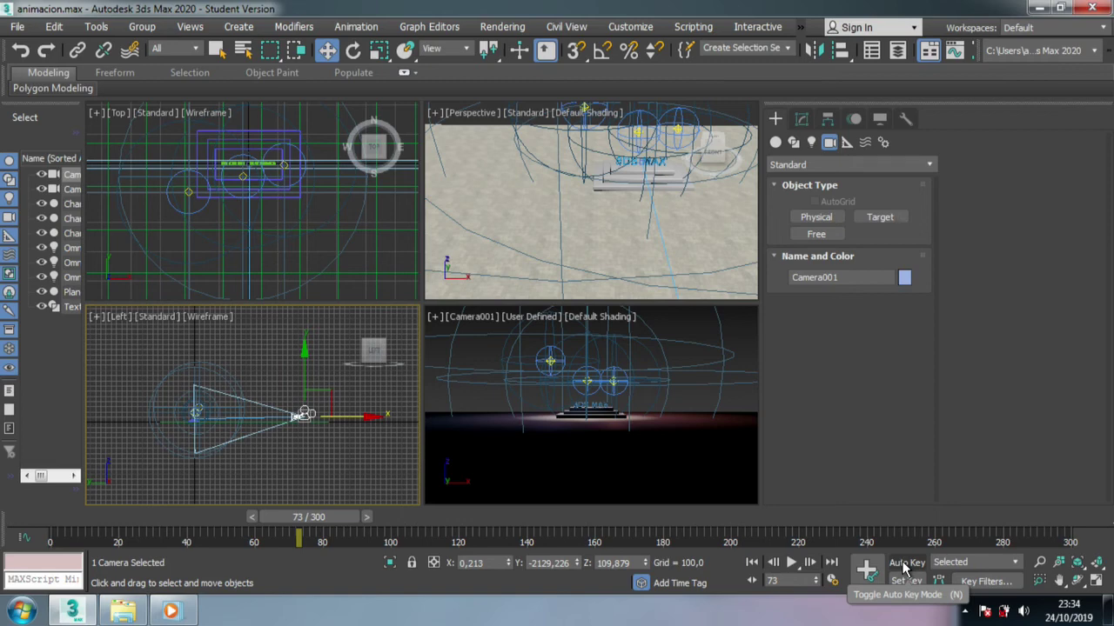
# Step: With Auto Key on, key Camera001 close to the text at frame 73 and wider at frame 120
pyautogui.click(905, 564)
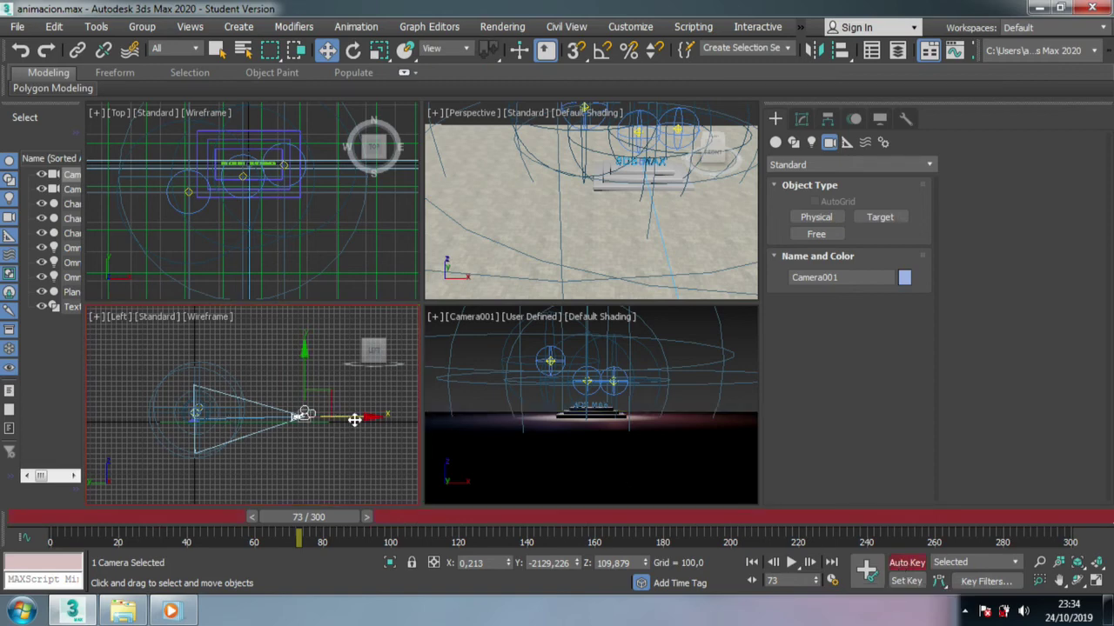
pyautogui.moveTo(351, 420)
pyautogui.mouseDown()
pyautogui.moveTo(249, 433)
pyautogui.moveTo(259, 432)
pyautogui.mouseUp()
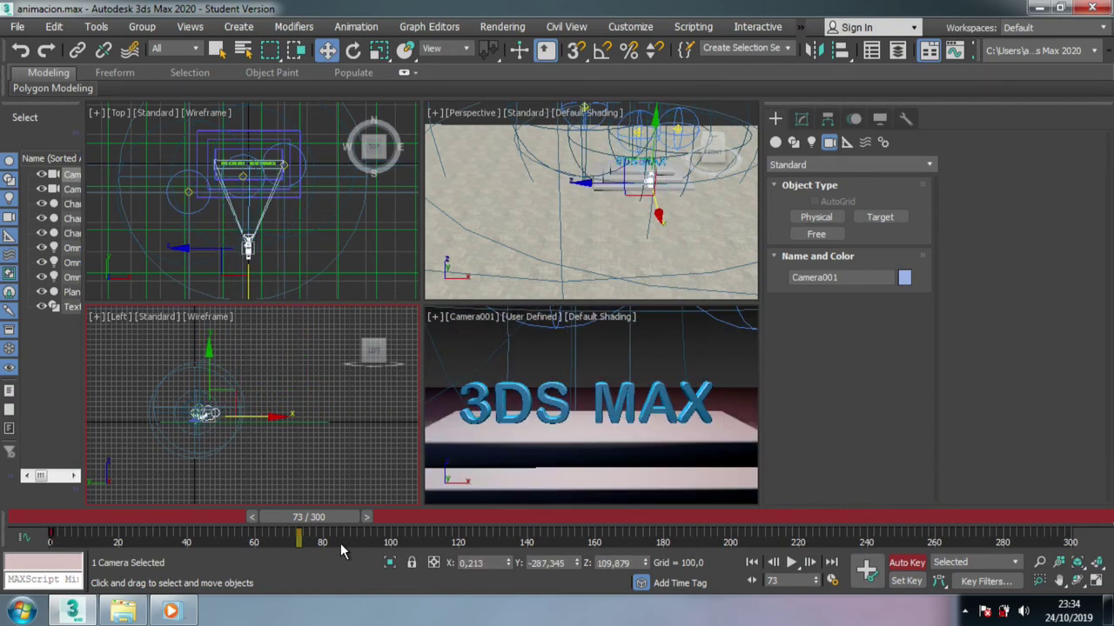
pyautogui.moveTo(311, 517); pyautogui.dragTo(461, 517)
pyautogui.click(273, 277)
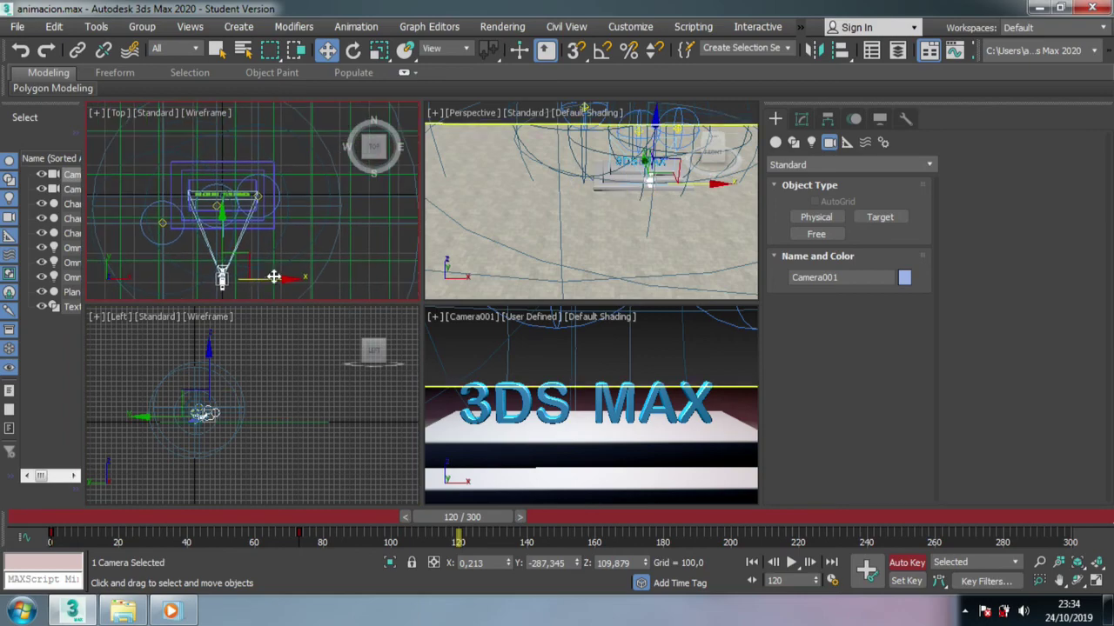
pyautogui.moveTo(274, 276)
pyautogui.mouseDown()
pyautogui.moveTo(341, 252)
pyautogui.moveTo(331, 176)
pyautogui.mouseUp()
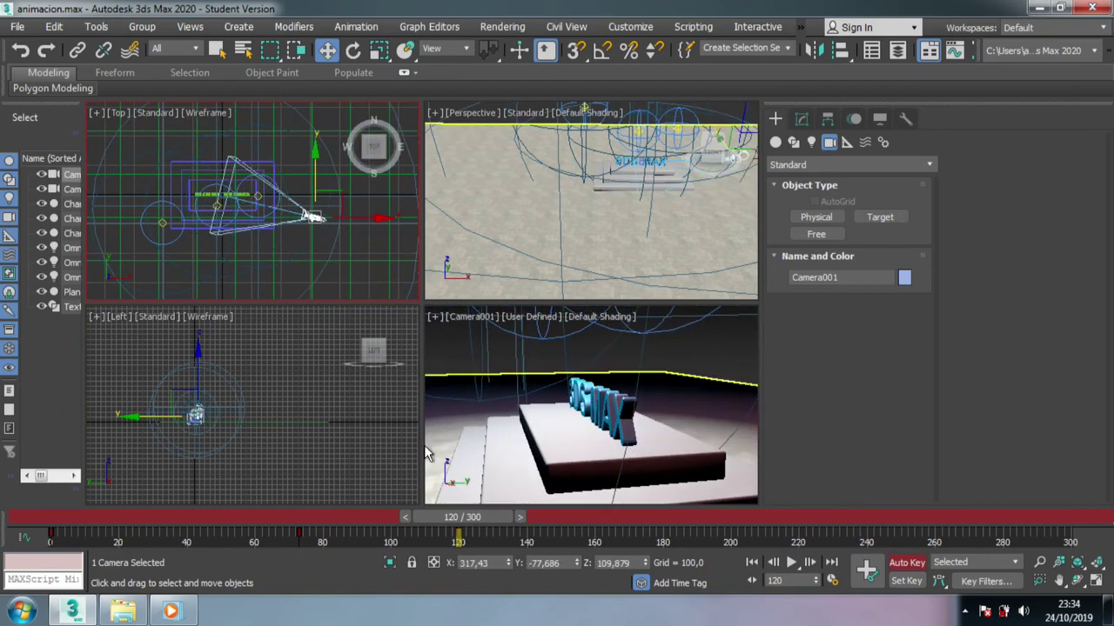
# Step: Key Camera001 on the far side at frame 171 and high overhead at frame 223
pyautogui.moveTo(499, 517); pyautogui.dragTo(665, 517)
pyautogui.moveTo(310, 214); pyautogui.dragTo(315, 162)
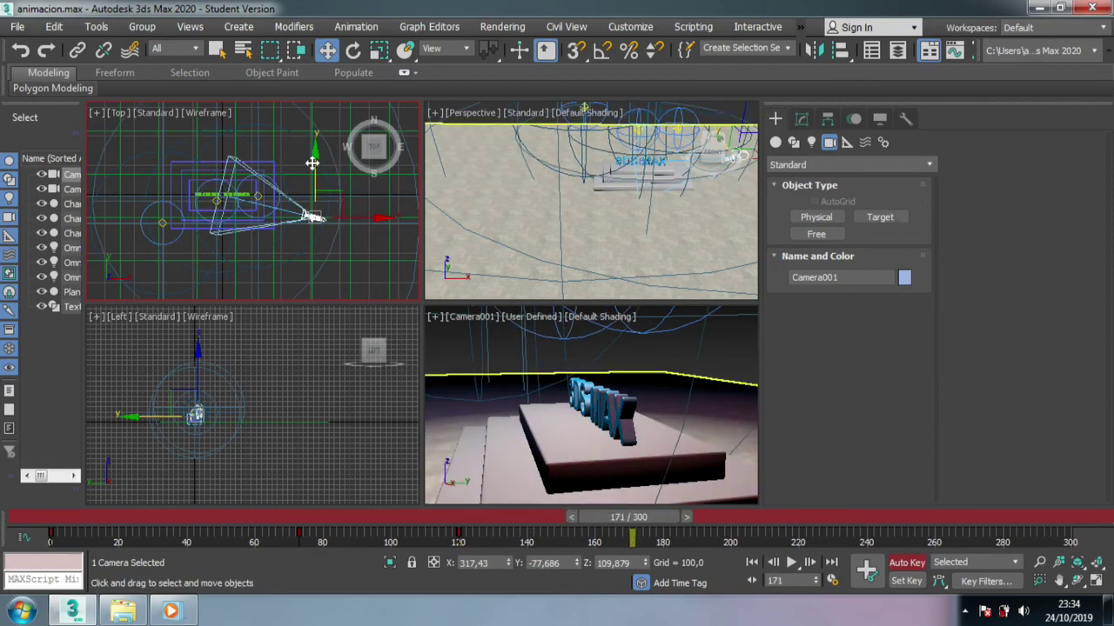
pyautogui.moveTo(301, 105)
pyautogui.mouseDown()
pyautogui.moveTo(323, 117)
pyautogui.moveTo(113, 118)
pyautogui.moveTo(130, 136)
pyautogui.mouseUp()
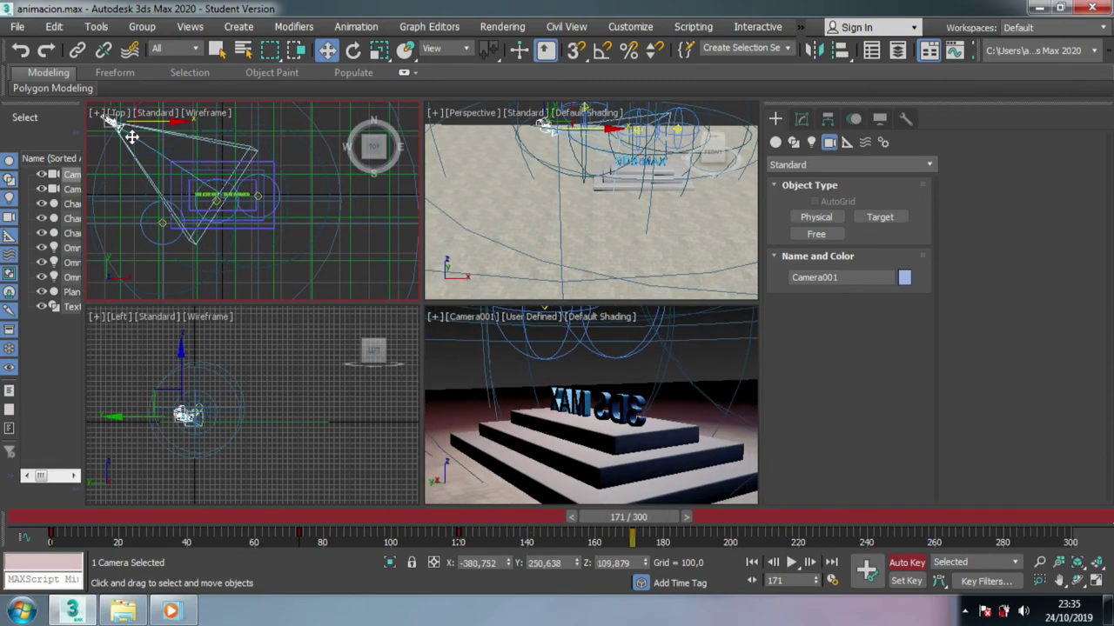
pyautogui.moveTo(657, 525); pyautogui.dragTo(798, 518)
pyautogui.moveTo(113, 121); pyautogui.dragTo(186, 174)
pyautogui.moveTo(182, 130)
pyautogui.mouseDown()
pyautogui.moveTo(174, 269)
pyautogui.moveTo(204, 316)
pyautogui.moveTo(163, 421)
pyautogui.mouseUp()
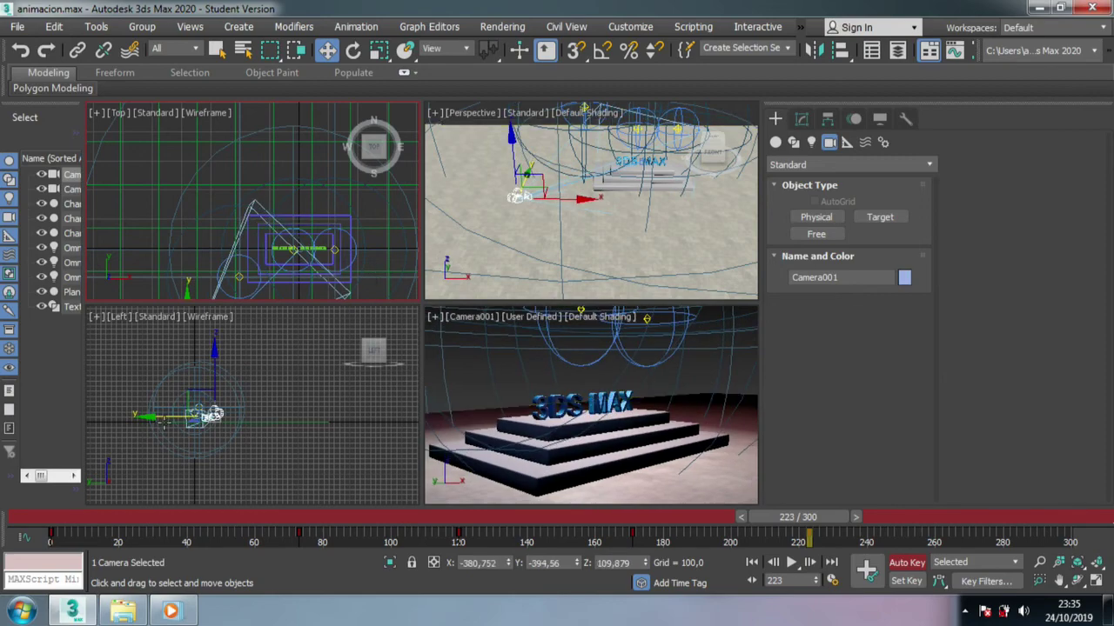
pyautogui.moveTo(210, 370); pyautogui.dragTo(216, 348)
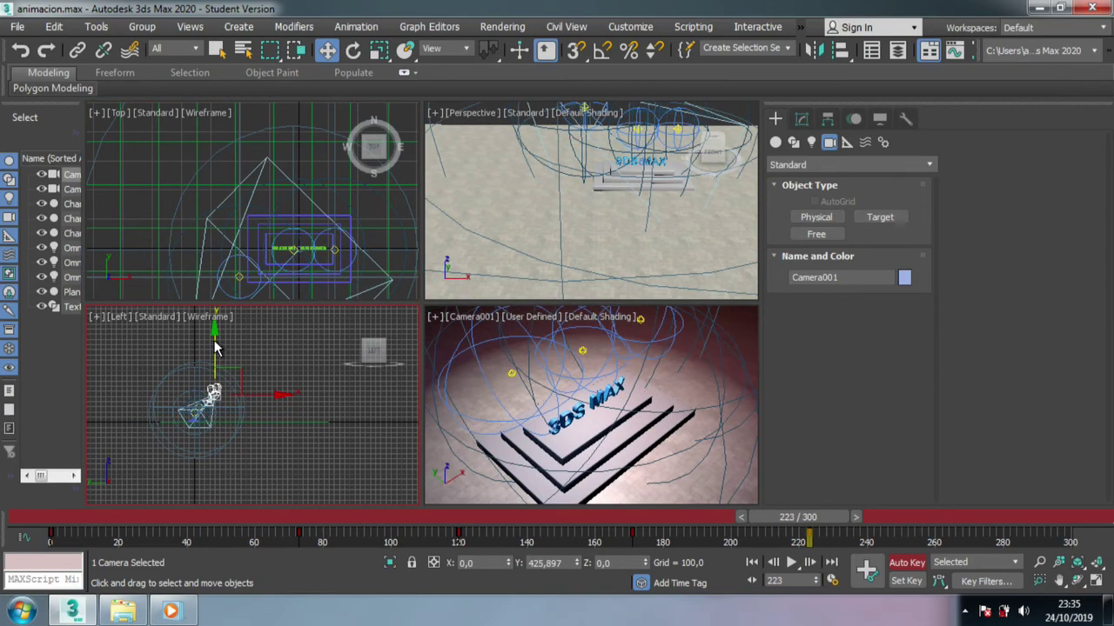
# Step: At frame 286, centre Camera001 in front of the text and lower it near text height
pyautogui.moveTo(856, 519); pyautogui.dragTo(1044, 520)
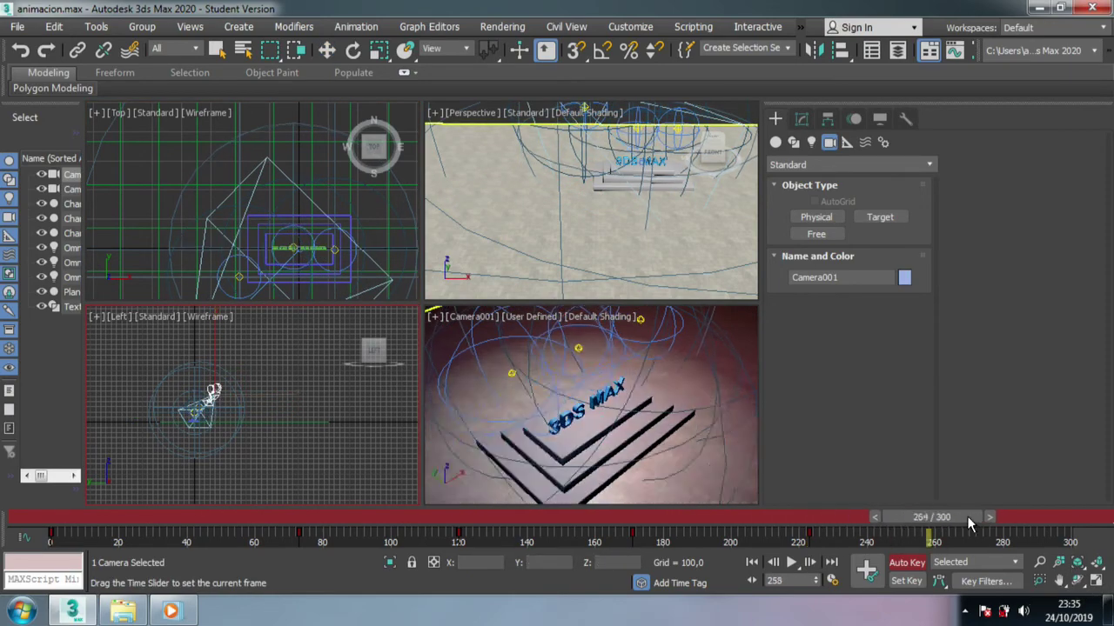
pyautogui.moveTo(261, 295); pyautogui.dragTo(198, 261, button='middle')
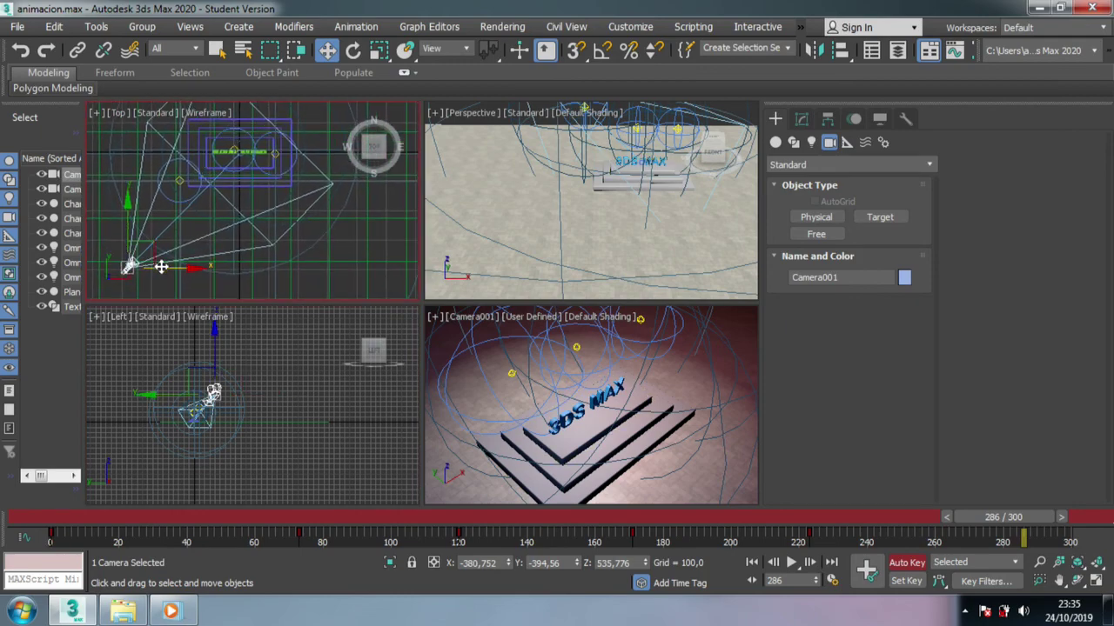
pyautogui.moveTo(161, 267); pyautogui.dragTo(273, 279)
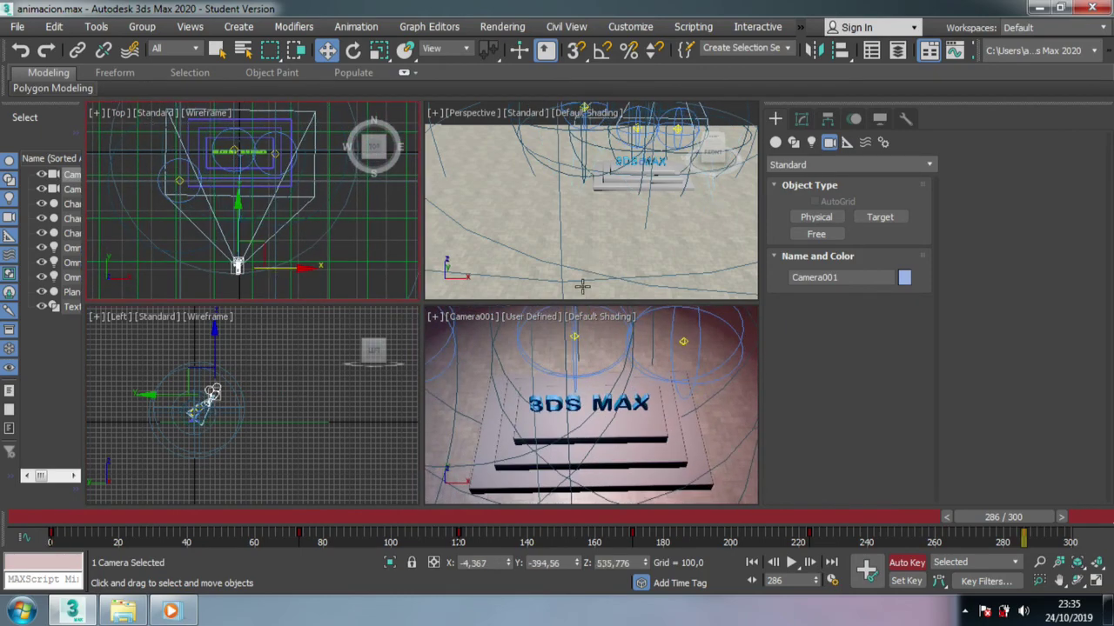
pyautogui.moveTo(244, 422); pyautogui.dragTo(322, 380, button='middle')
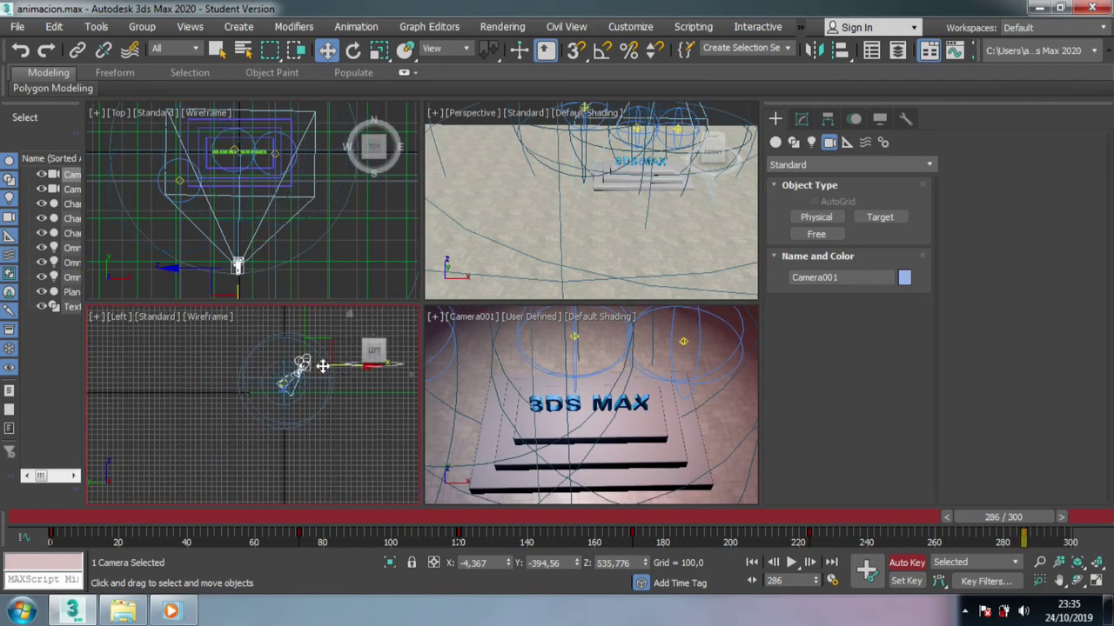
pyautogui.scroll(2, 292, 338)
pyautogui.scroll(2, 291, 338)
pyautogui.moveTo(296, 335); pyautogui.dragTo(322, 382)
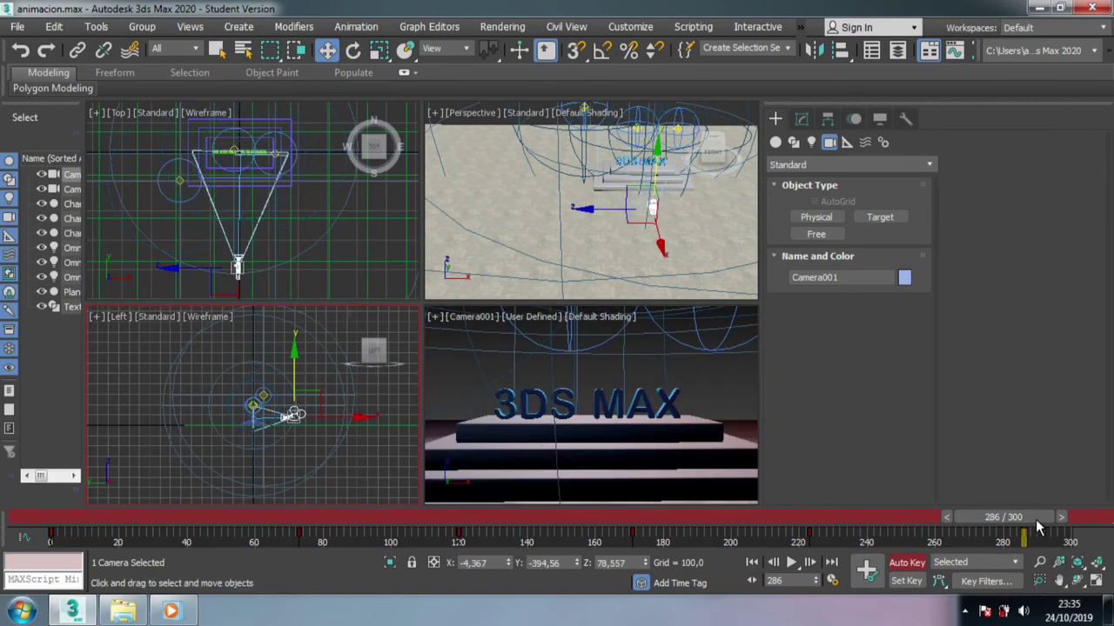
# Step: Key Camera001's final low frontal position at frame 300, then scrub the timeline to preview
pyautogui.moveTo(1037, 527); pyautogui.dragTo(1083, 527)
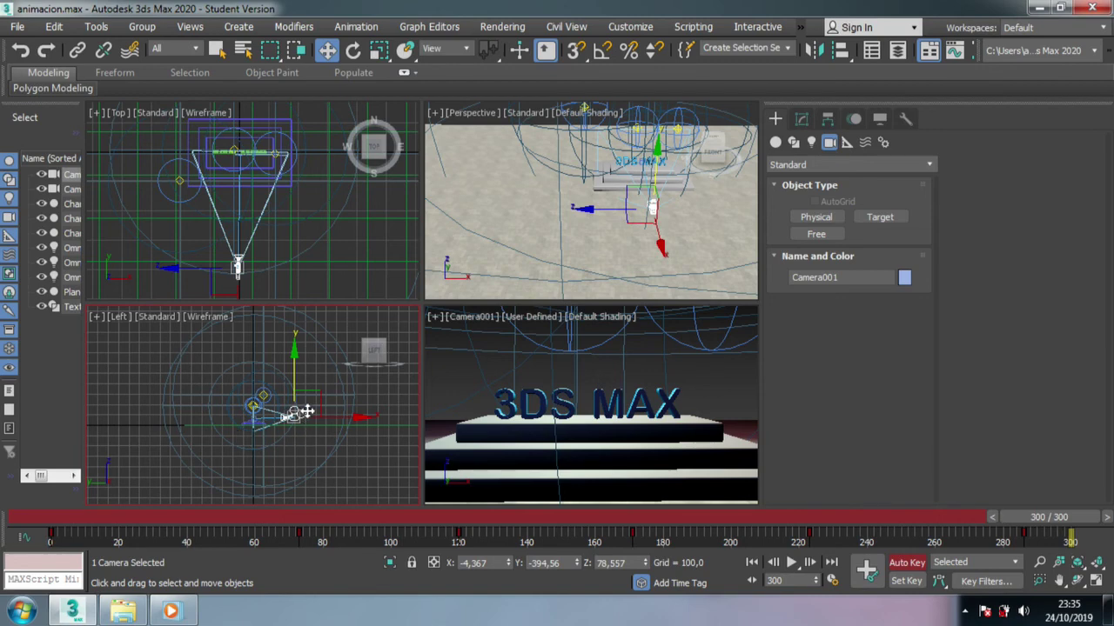
pyautogui.scroll(2, 300, 400)
pyautogui.scroll(2, 293, 383)
pyautogui.scroll(2, 294, 383)
pyautogui.moveTo(293, 398)
pyautogui.mouseDown()
pyautogui.moveTo(311, 435)
pyautogui.moveTo(356, 434)
pyautogui.mouseUp()
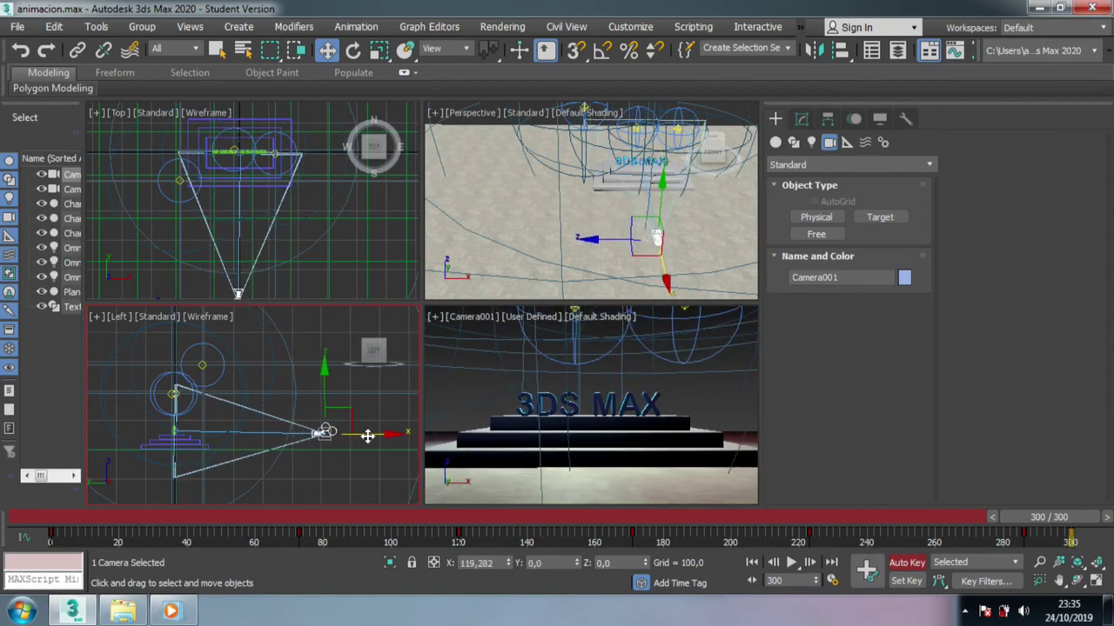
pyautogui.moveTo(1071, 529)
pyautogui.mouseDown()
pyautogui.moveTo(91, 520)
pyautogui.moveTo(1017, 501)
pyautogui.moveTo(454, 493)
pyautogui.mouseUp()
pyautogui.moveTo(361, 494); pyautogui.dragTo(1048, 498)
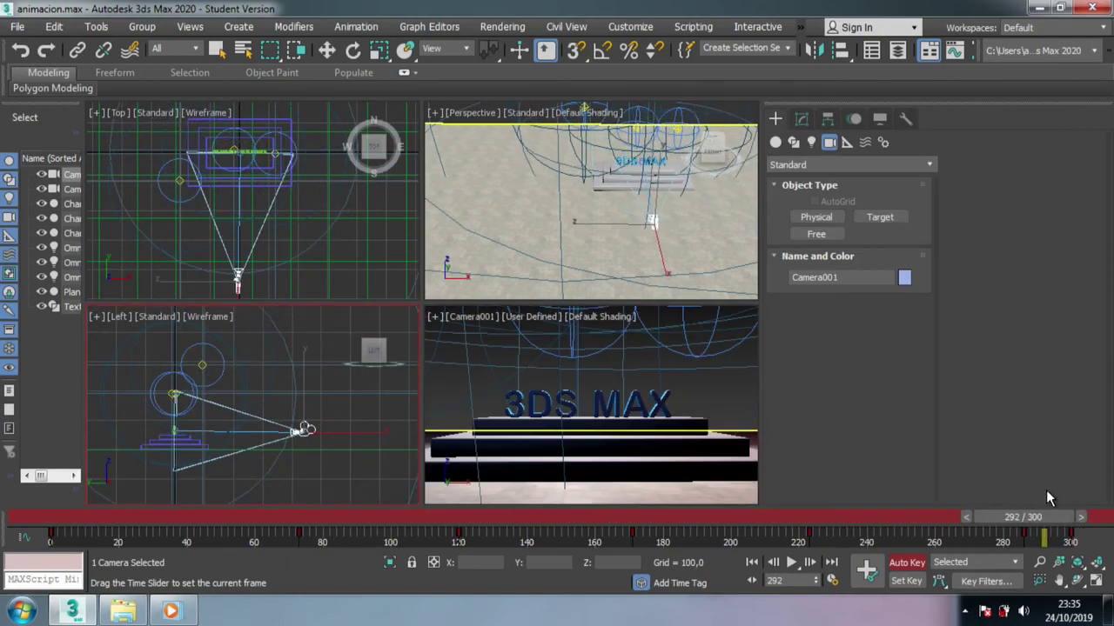
# Step: Turn off Auto Key, select Text001 and add a Twist modifier above its Bevel
pyautogui.press('w')
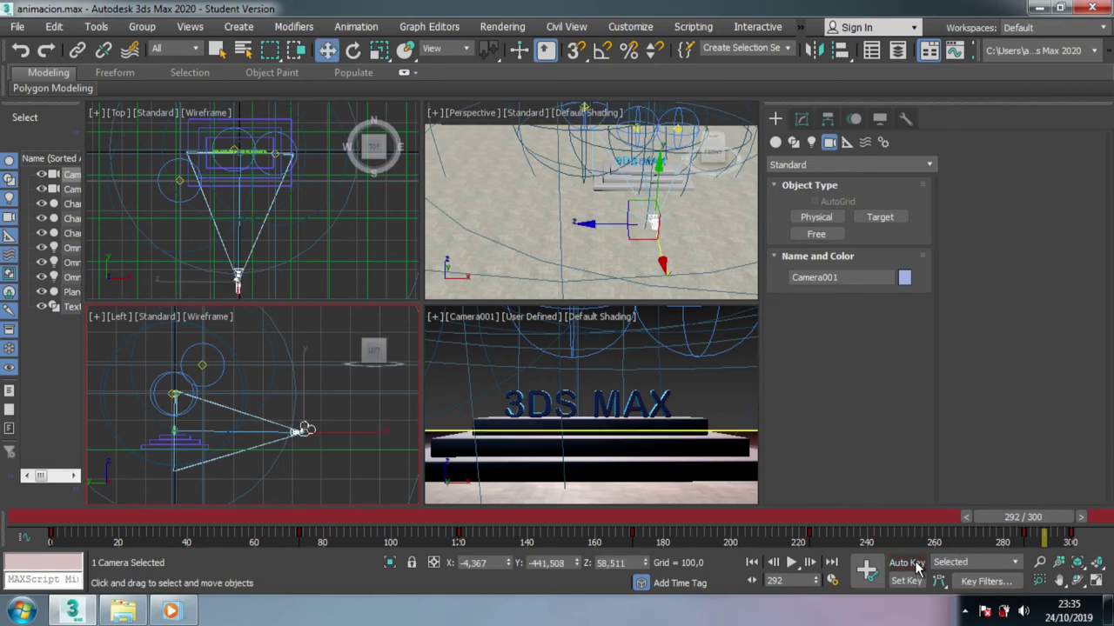
pyautogui.click(909, 563)
pyautogui.click(606, 408)
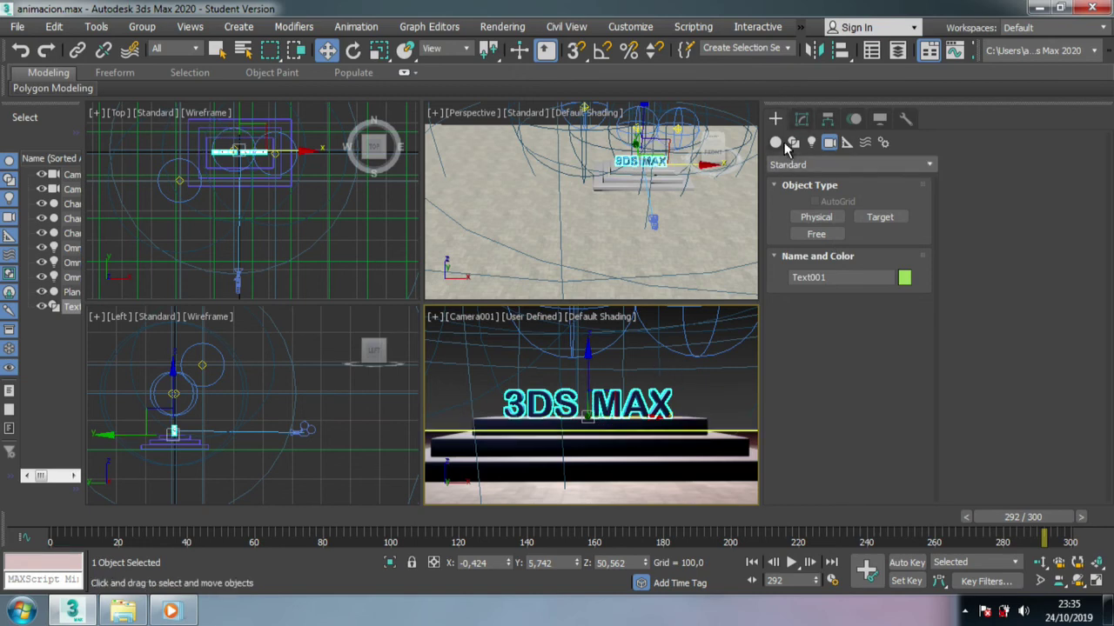
pyautogui.click(802, 119)
pyautogui.click(925, 169)
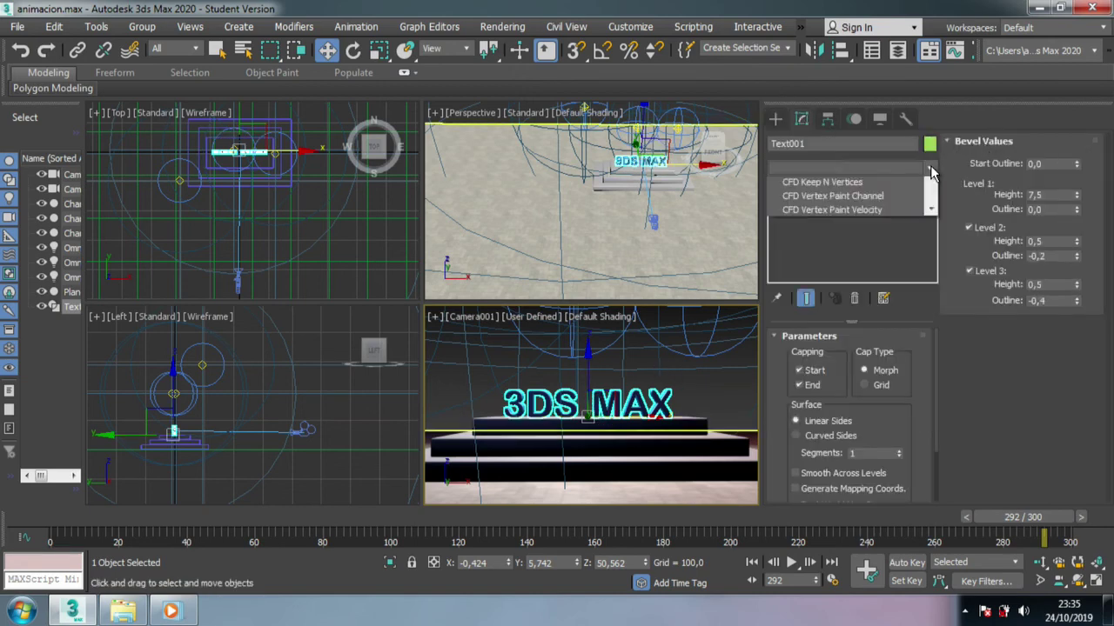
pyautogui.moveTo(939, 231)
pyautogui.mouseDown()
pyautogui.moveTo(962, 424)
pyautogui.moveTo(950, 567)
pyautogui.mouseUp()
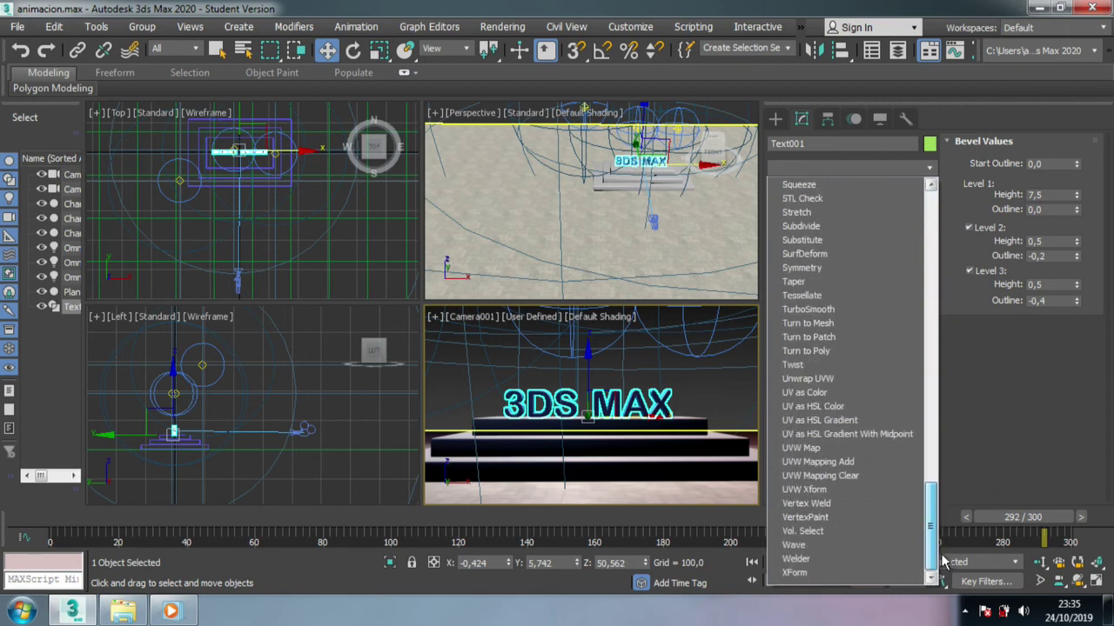
pyautogui.click(813, 366)
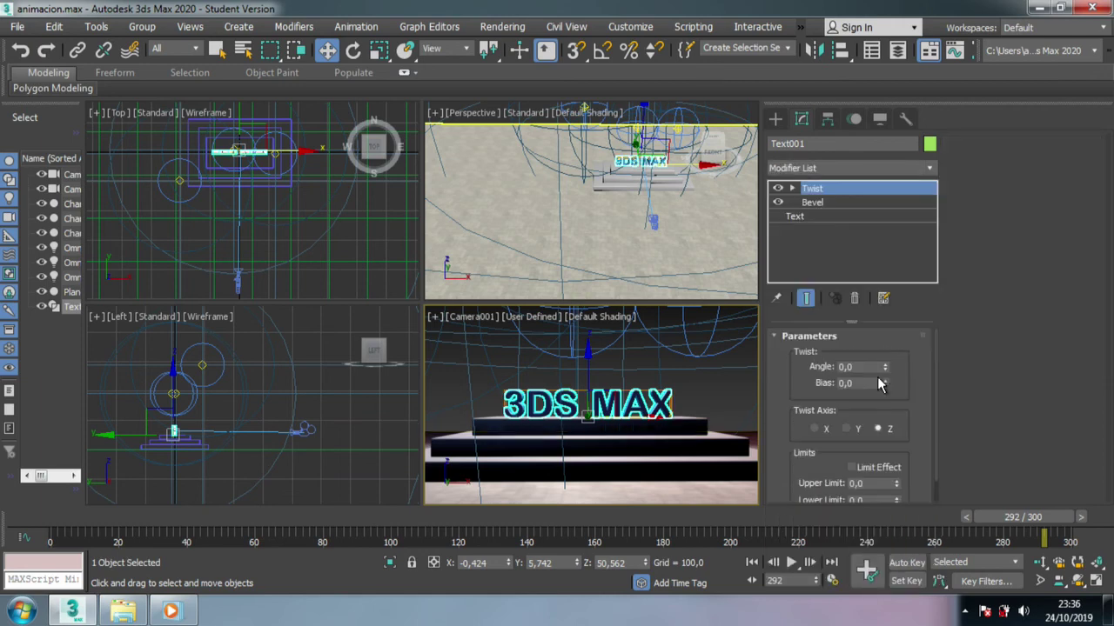
# Step: Set the Twist angle to 10 around the Y axis and return to frame 0
pyautogui.moveTo(886, 372); pyautogui.dragTo(885, 350)
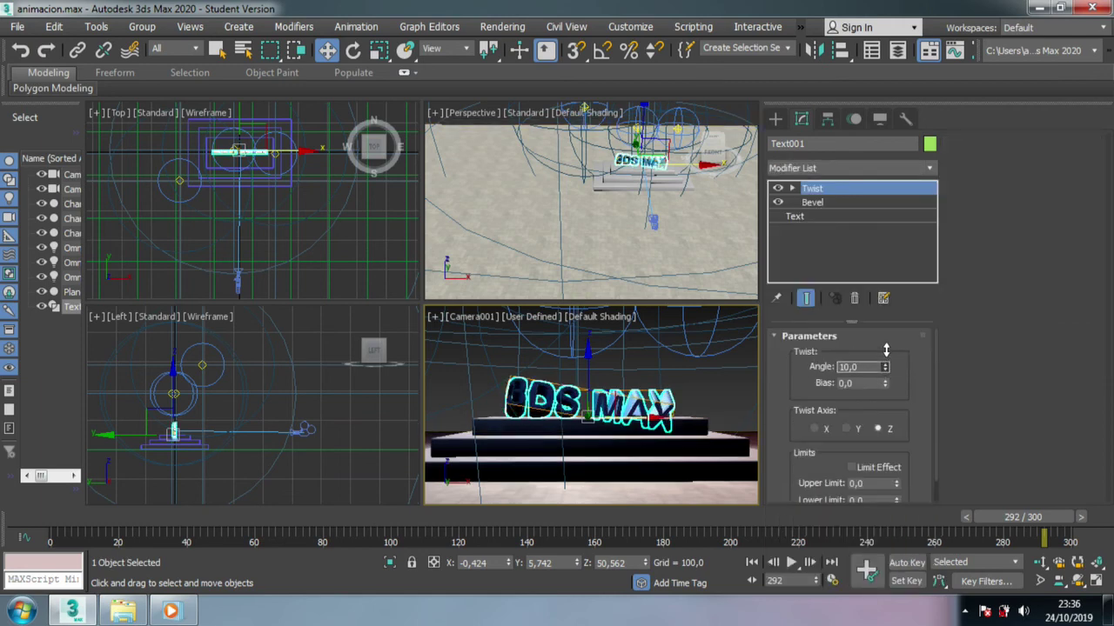
pyautogui.click(851, 430)
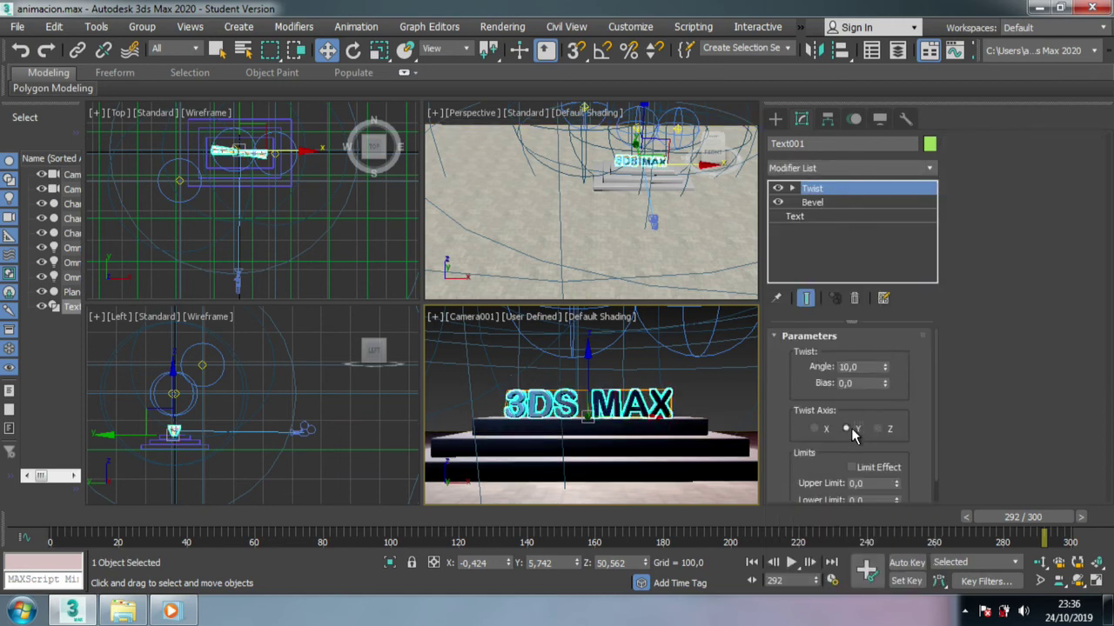
pyautogui.scroll(2, 294, 368)
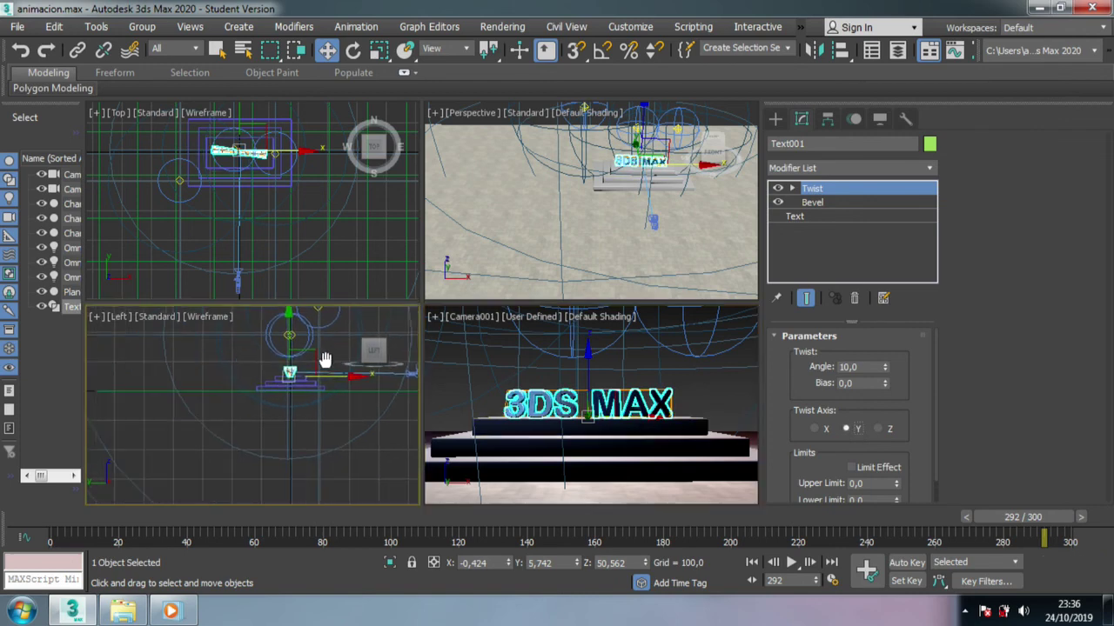
pyautogui.scroll(3, 298, 368)
pyautogui.scroll(3, 311, 363)
pyautogui.moveTo(310, 363); pyautogui.dragTo(300, 410, button='middle')
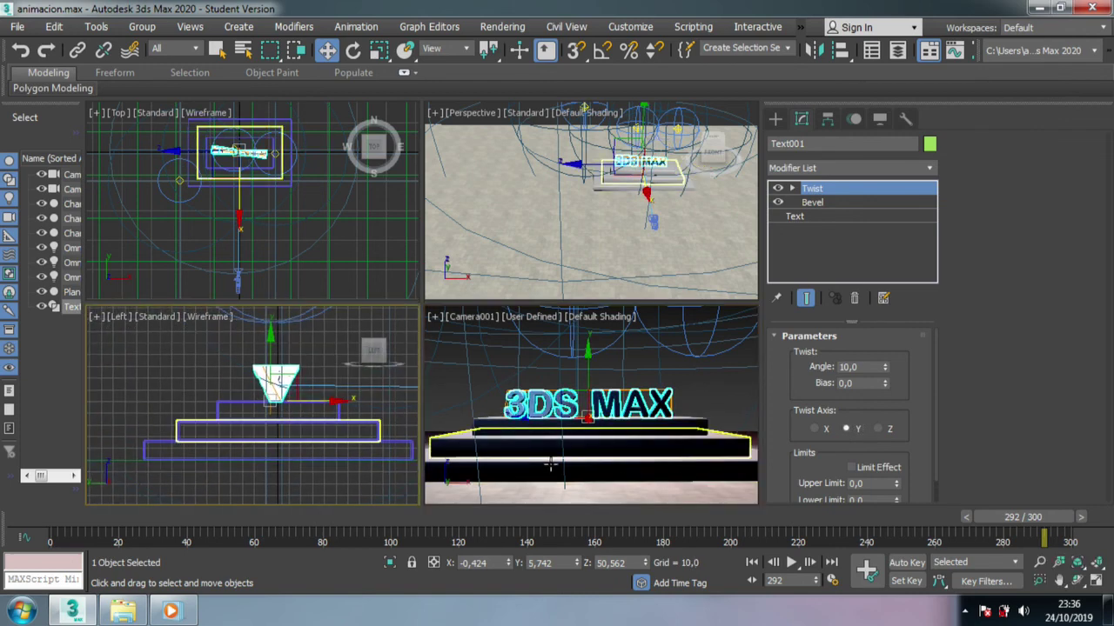
pyautogui.moveTo(582, 417)
pyautogui.mouseDown(button='middle')
pyautogui.moveTo(590, 432)
pyautogui.moveTo(589, 423)
pyautogui.mouseUp(button='middle')
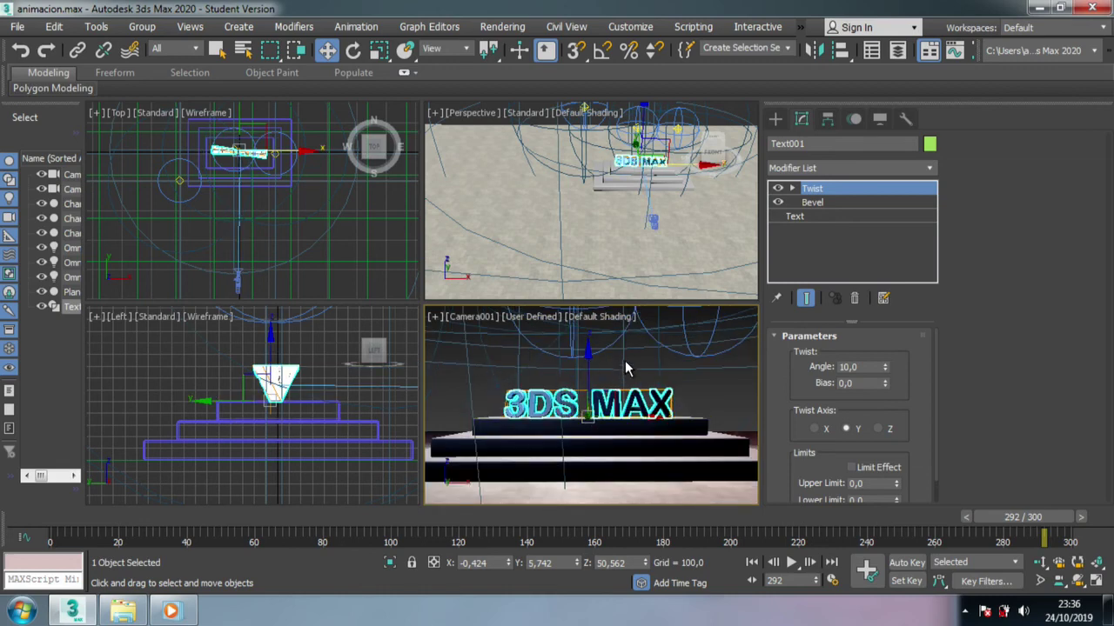
pyautogui.scroll(5, 591, 165)
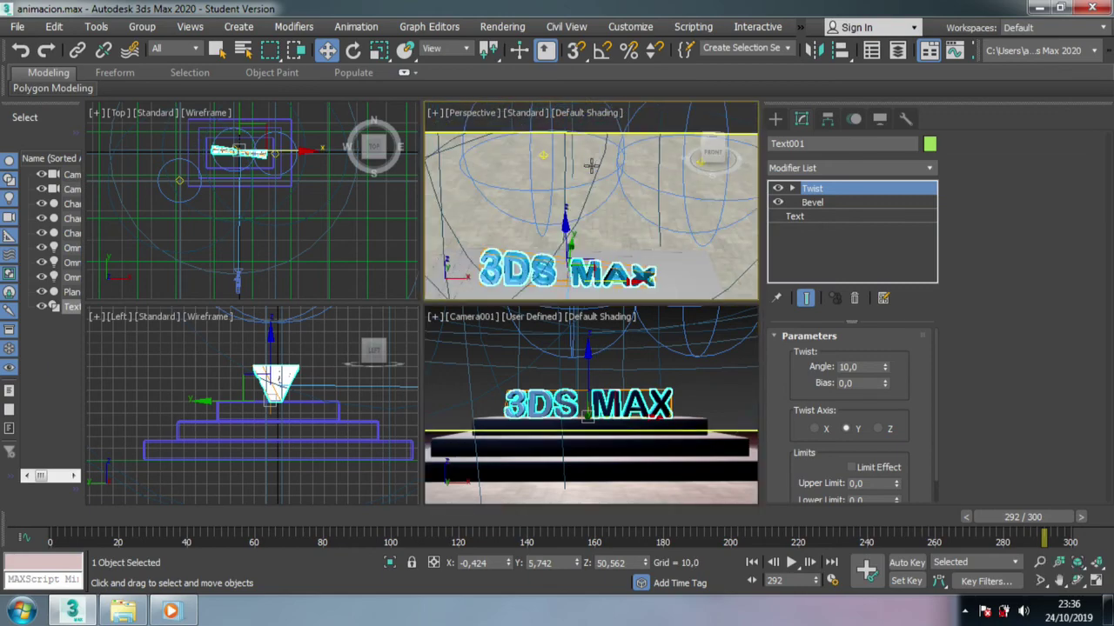
pyautogui.keyDown('alt'); pyautogui.moveTo(580, 215); pyautogui.dragTo(590, 182, button='middle'); pyautogui.keyUp('alt')
pyautogui.scroll(4, 590, 182)
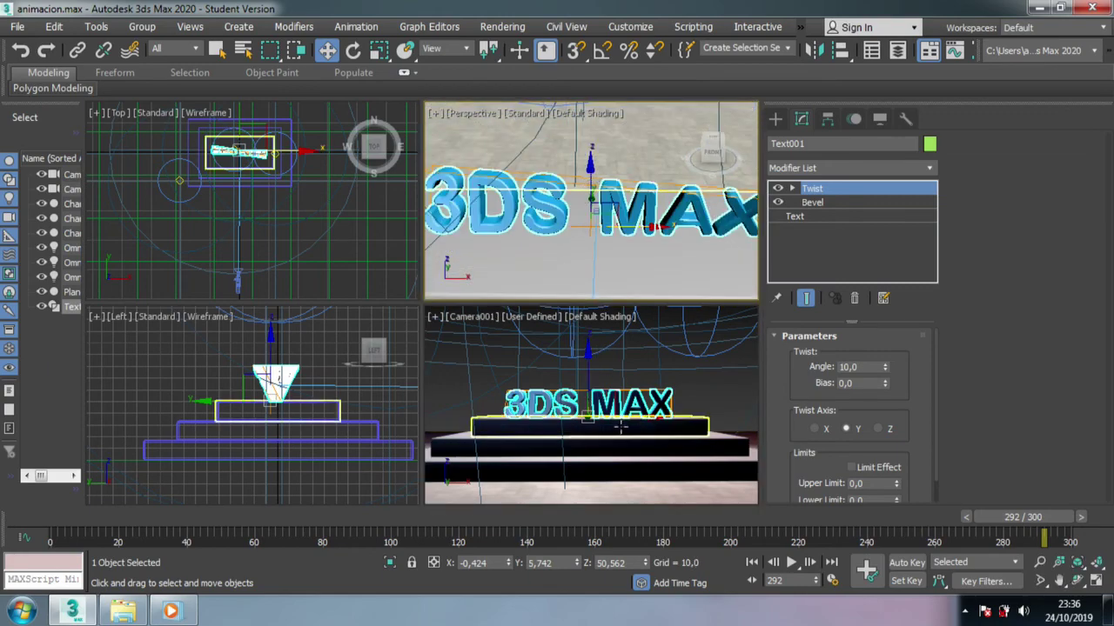
pyautogui.moveTo(159, 520); pyautogui.dragTo(35, 518)
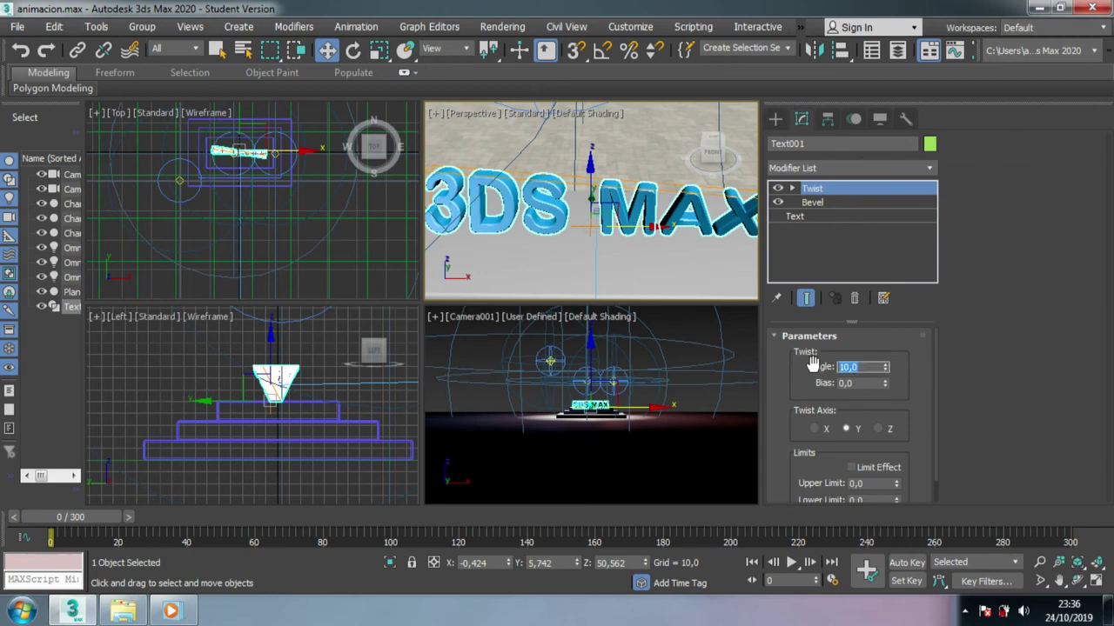
pyautogui.write('0')
# Step: Key the twist angle at 0 on frame 0, about 4,5 at frame 41, and -4,0 at frame 95
pyautogui.press('Return')
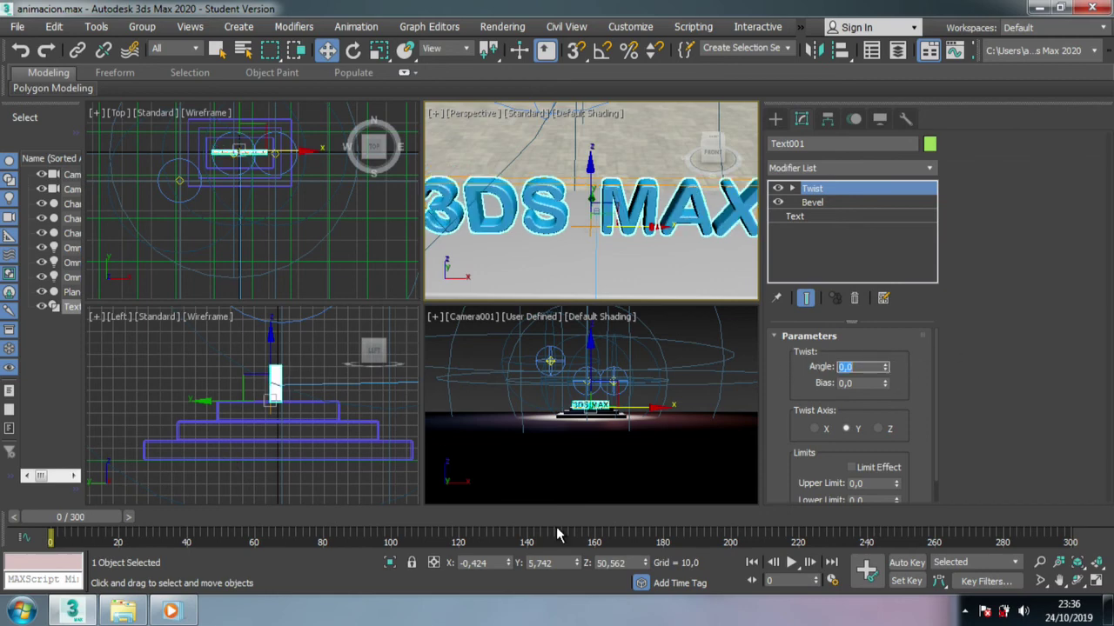
pyautogui.moveTo(97, 517); pyautogui.dragTo(231, 517)
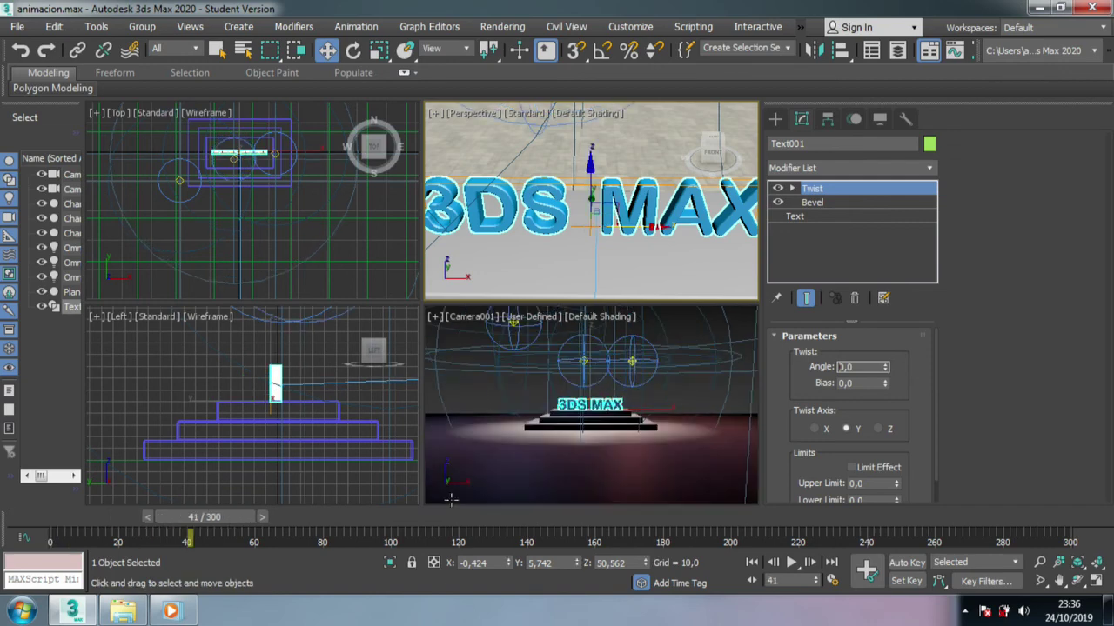
pyautogui.click(906, 563)
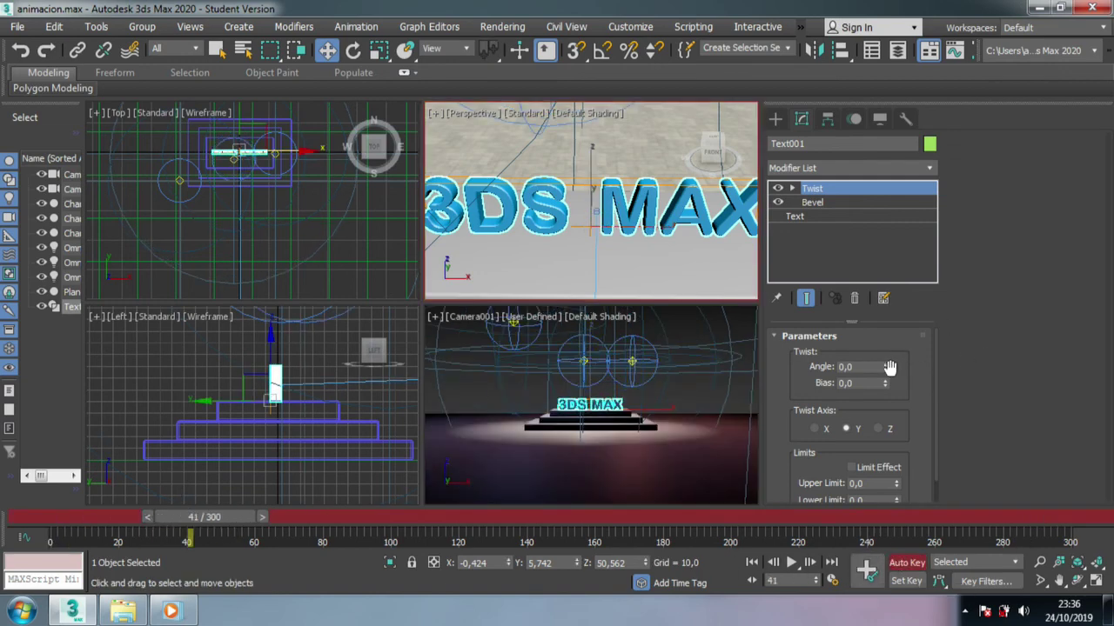
pyautogui.moveTo(885, 366)
pyautogui.mouseDown()
pyautogui.moveTo(885, 348)
pyautogui.moveTo(893, 362)
pyautogui.mouseUp()
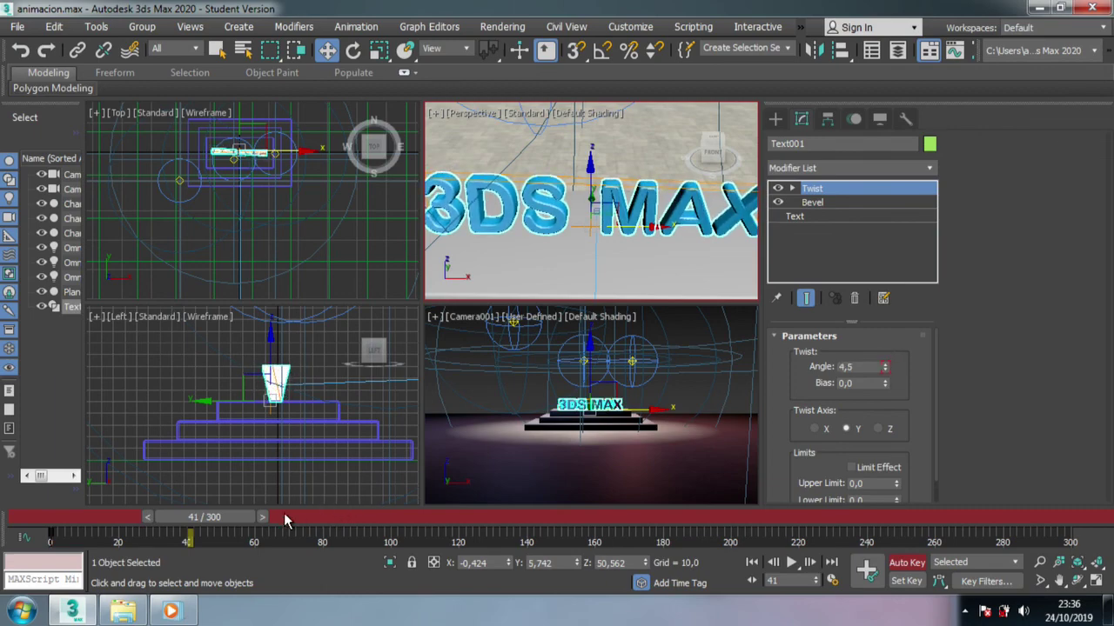
pyautogui.moveTo(238, 515); pyautogui.dragTo(393, 518)
pyautogui.press('w')
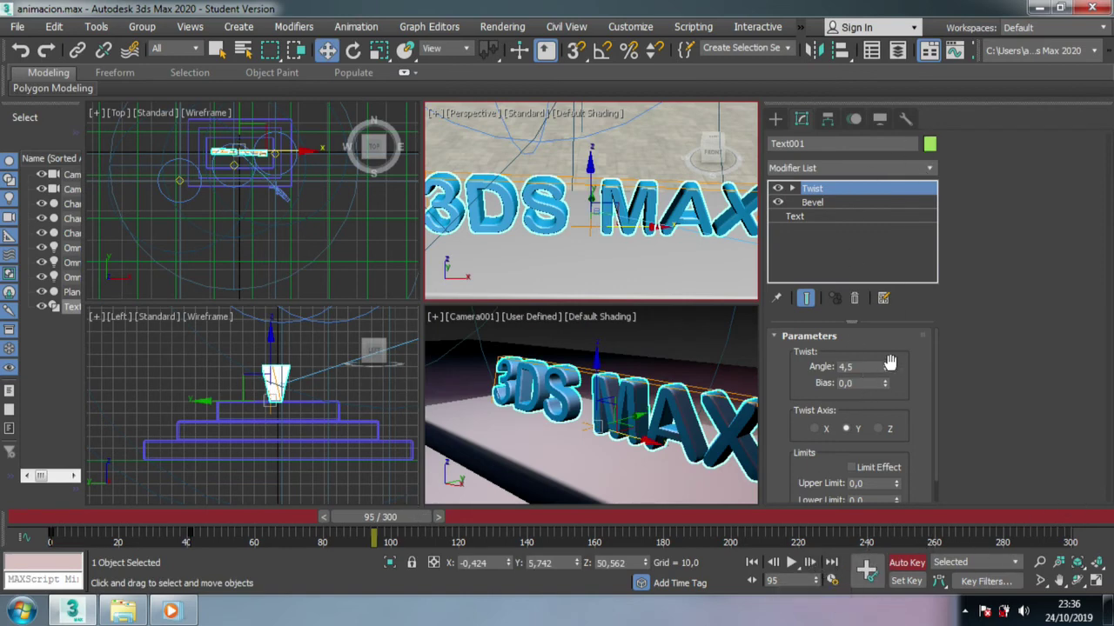
pyautogui.moveTo(885, 366); pyautogui.dragTo(885, 409)
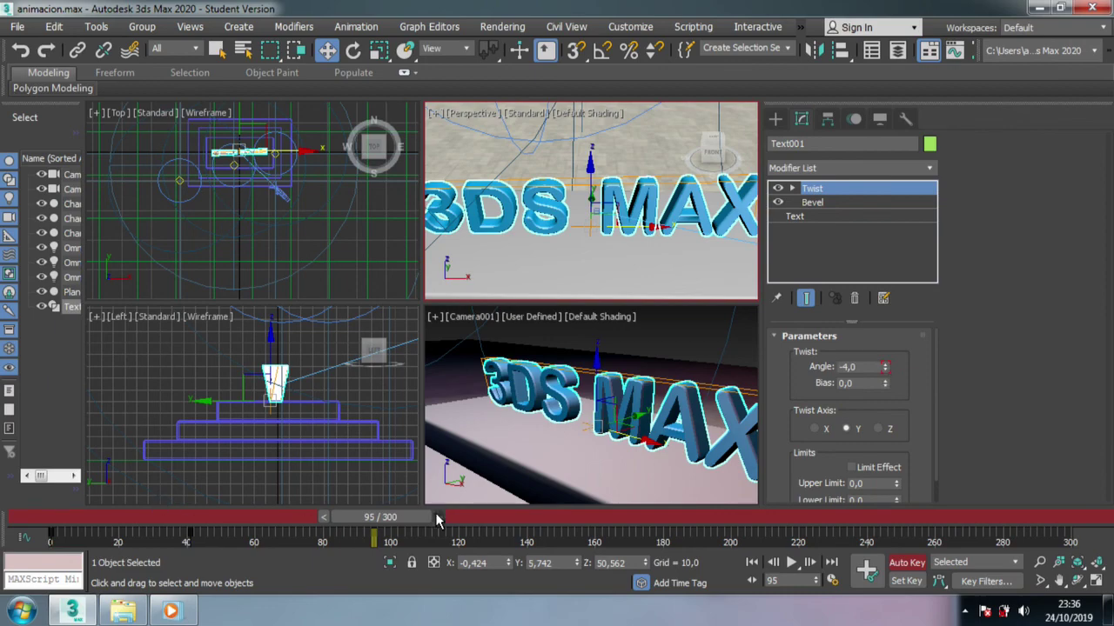
# Step: Shift-copy the twist keys in the trackbar to later frames near 263 and preview
pyautogui.moveTo(397, 522); pyautogui.dragTo(292, 522)
pyautogui.press('w')
pyautogui.moveTo(377, 531)
pyautogui.mouseDown()
pyautogui.moveTo(341, 561)
pyautogui.moveTo(367, 544)
pyautogui.mouseUp()
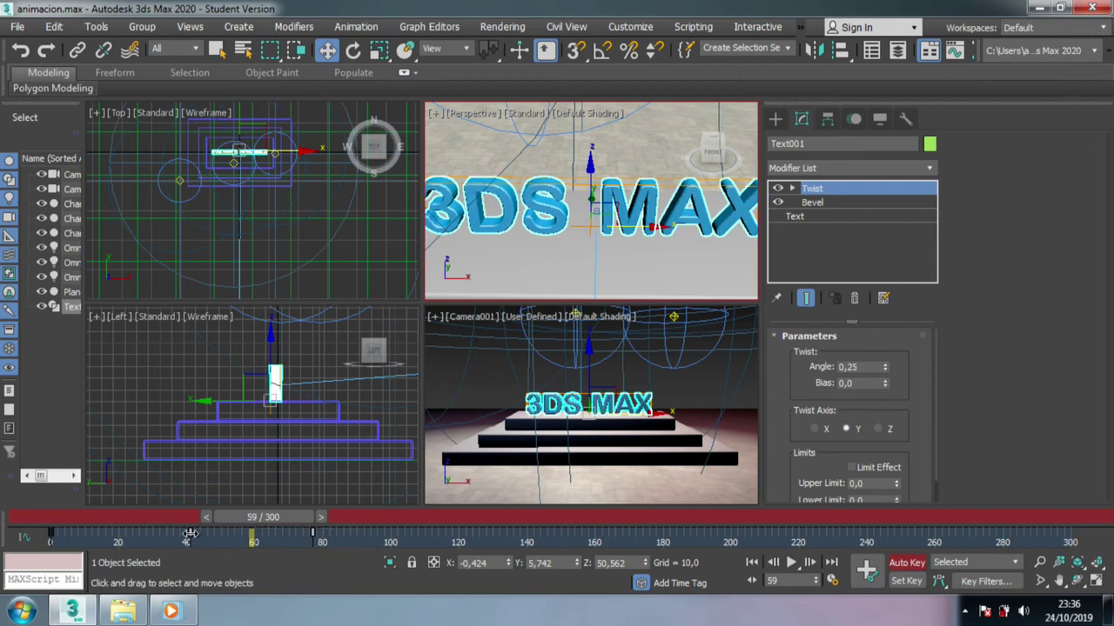
pyautogui.keyDown('shift'); pyautogui.moveTo(312, 532); pyautogui.dragTo(850, 537); pyautogui.keyUp('shift')
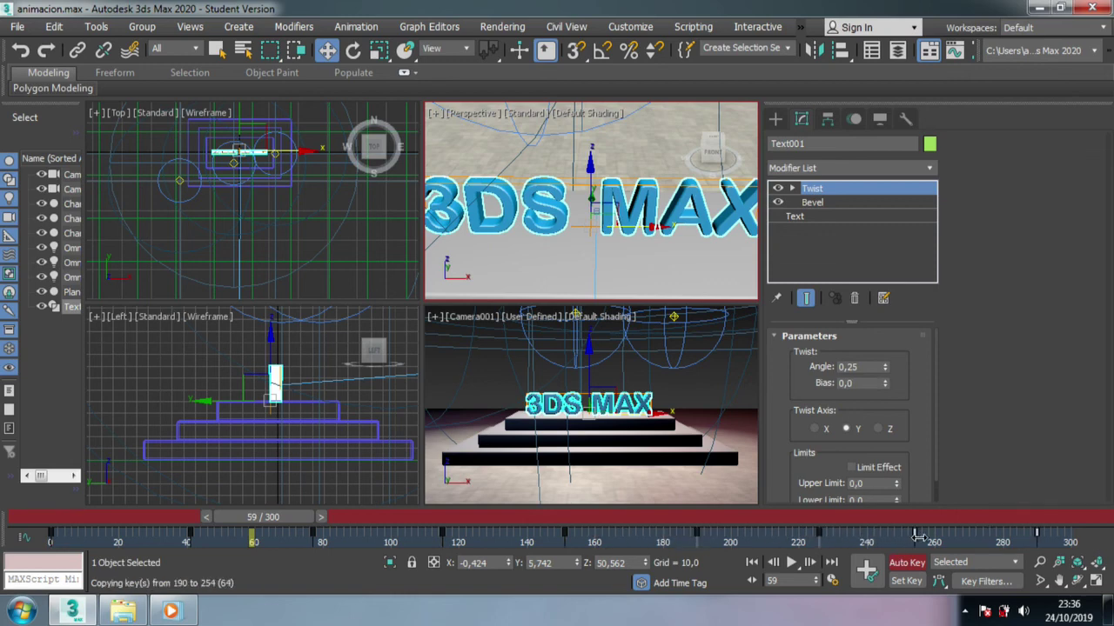
pyautogui.keyDown('shift'); pyautogui.moveTo(946, 535); pyautogui.dragTo(947, 535); pyautogui.keyUp('shift')
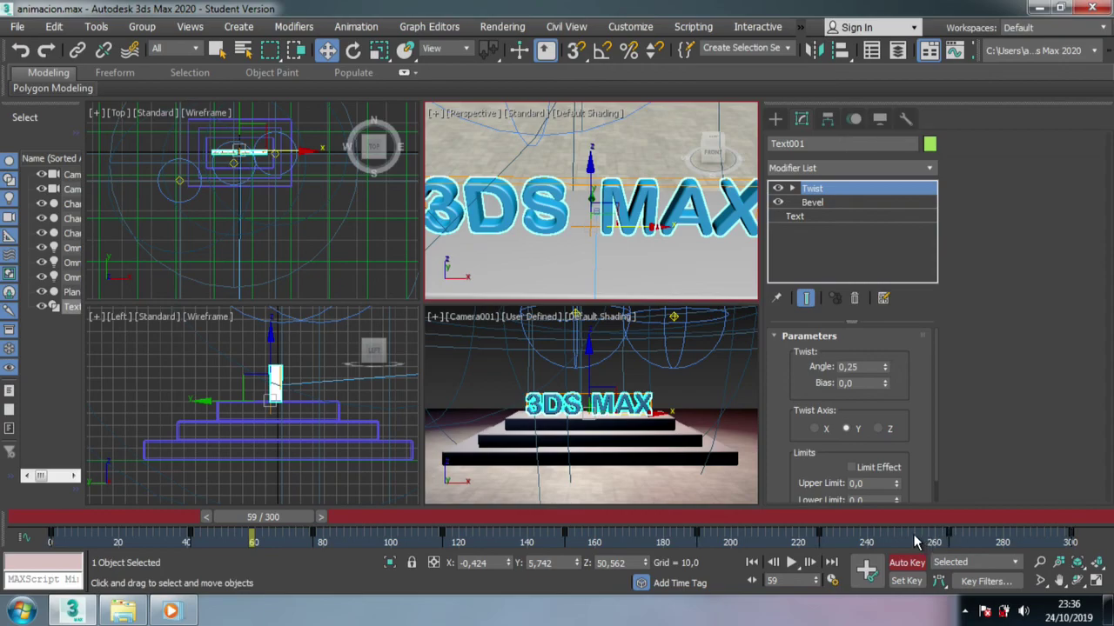
pyautogui.moveTo(589, 532)
pyautogui.mouseDown()
pyautogui.moveTo(929, 538)
pyautogui.moveTo(169, 540)
pyautogui.moveTo(287, 538)
pyautogui.moveTo(186, 543)
pyautogui.moveTo(272, 546)
pyautogui.moveTo(214, 550)
pyautogui.mouseUp()
# Step: Select Omni001, push it back along Y and lower it toward the pedestal
pyautogui.press('w')
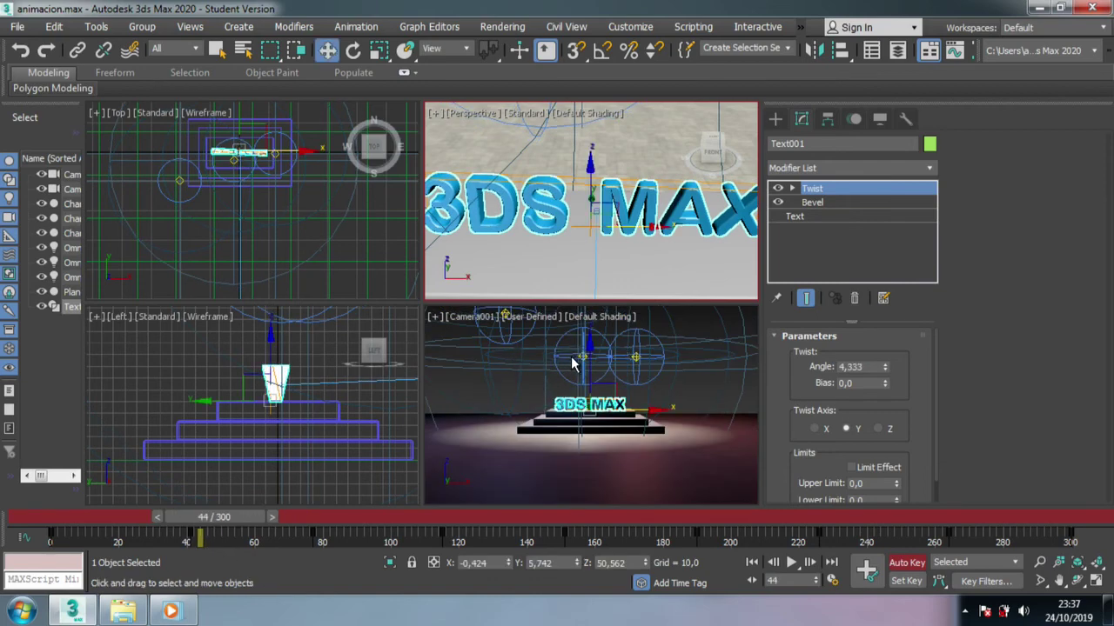
pyautogui.click(581, 364)
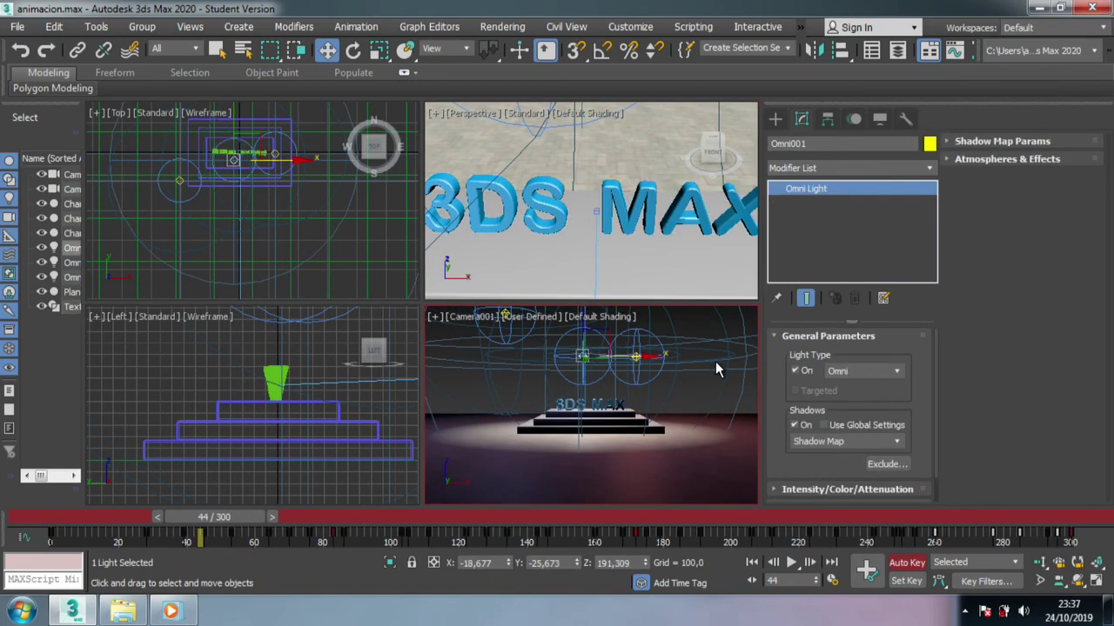
pyautogui.scroll(2, 267, 435)
pyautogui.scroll(3, 267, 436)
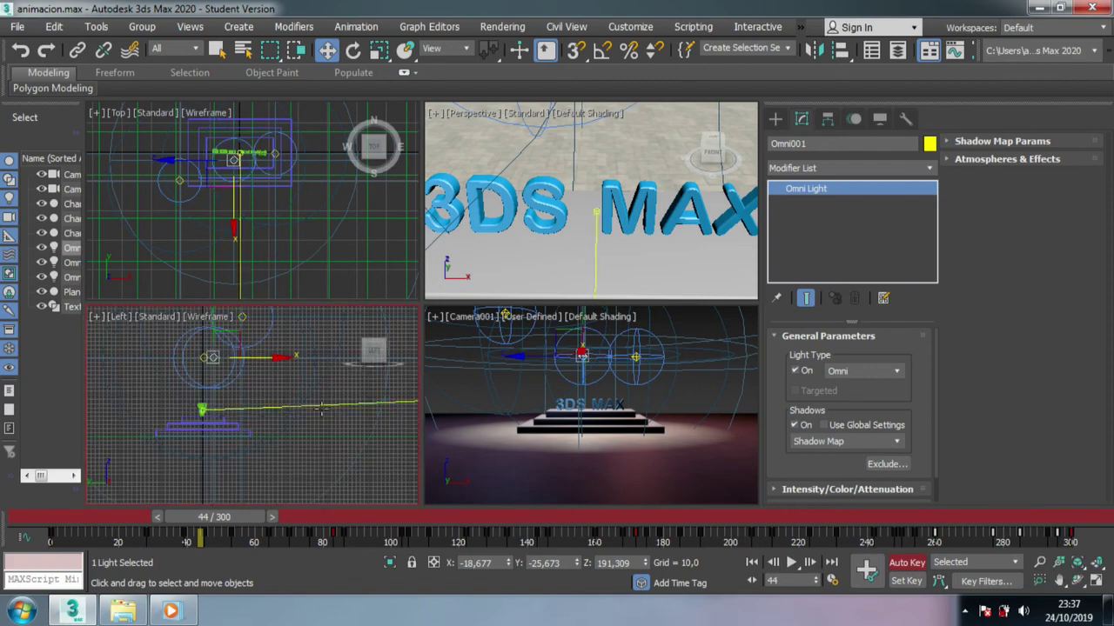
pyautogui.scroll(3, 267, 436)
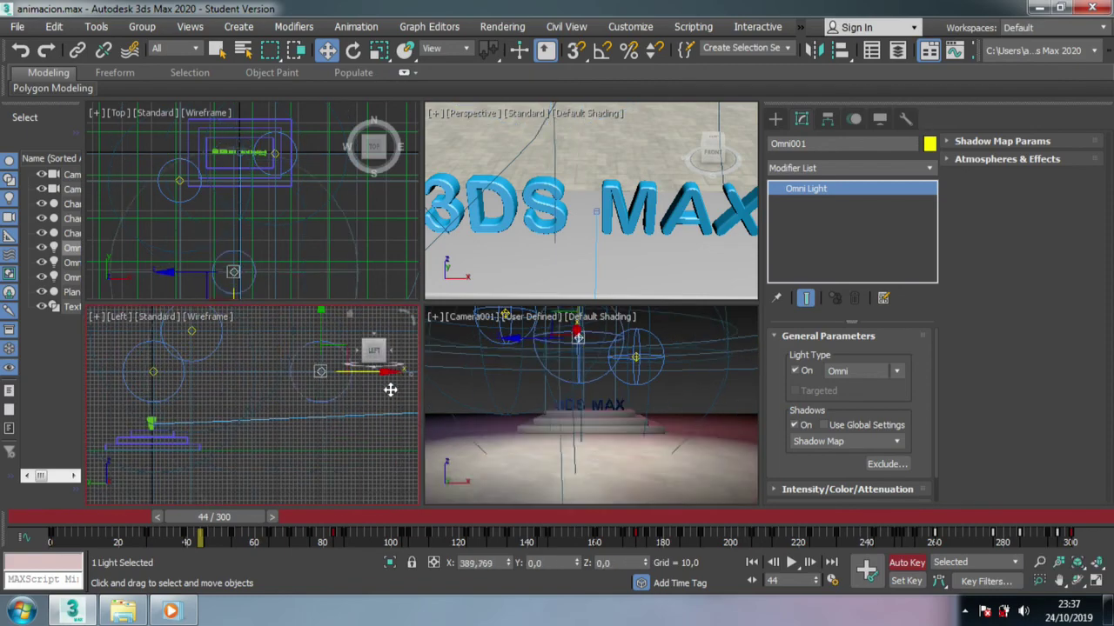
pyautogui.moveTo(226, 374); pyautogui.dragTo(446, 416)
pyautogui.scroll(-6, 247, 399)
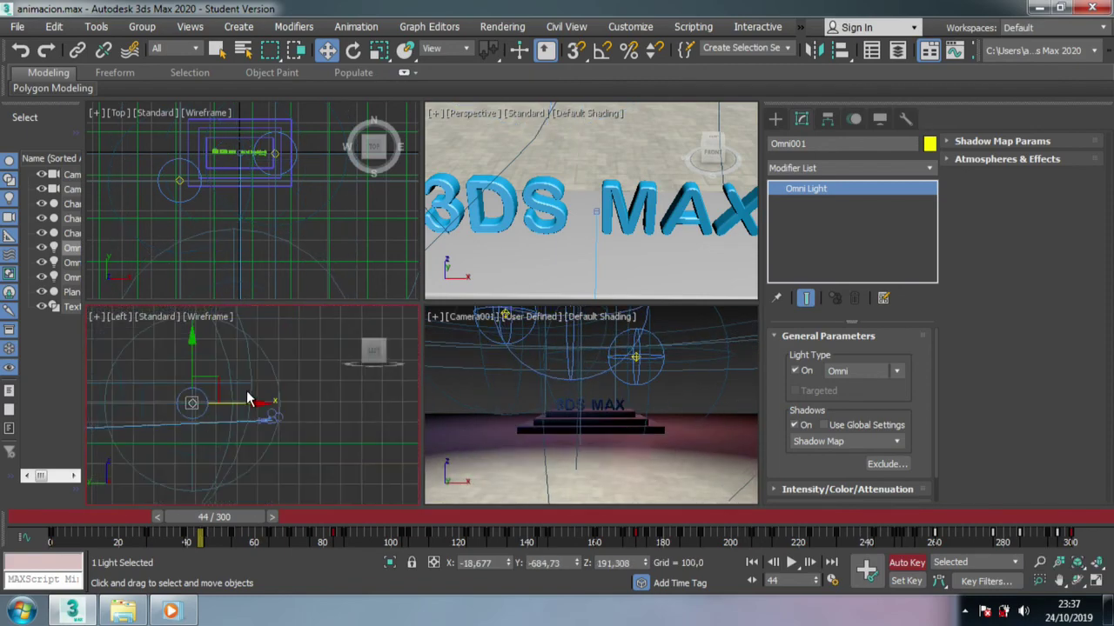
pyautogui.moveTo(245, 404)
pyautogui.mouseDown()
pyautogui.moveTo(348, 405)
pyautogui.moveTo(261, 403)
pyautogui.mouseUp()
pyautogui.moveTo(263, 362); pyautogui.dragTo(293, 415)
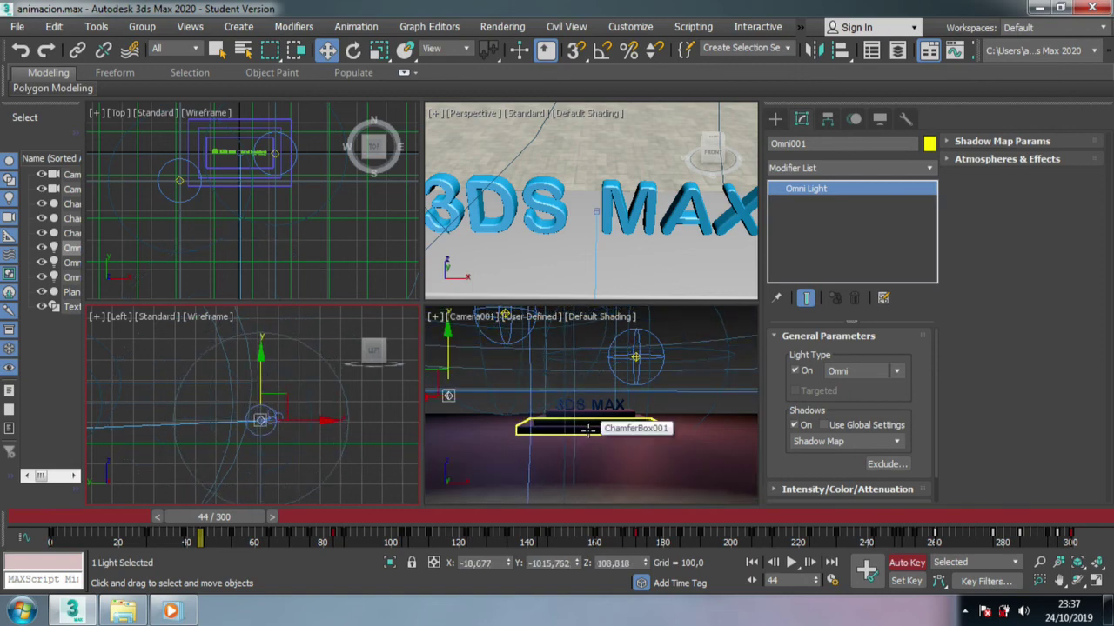
# Step: Fine-tune Omni001: pull it slightly forward, shift it along X, and lower it a little
pyautogui.moveTo(294, 424); pyautogui.dragTo(311, 388, button='middle')
pyautogui.moveTo(321, 386); pyautogui.dragTo(300, 390)
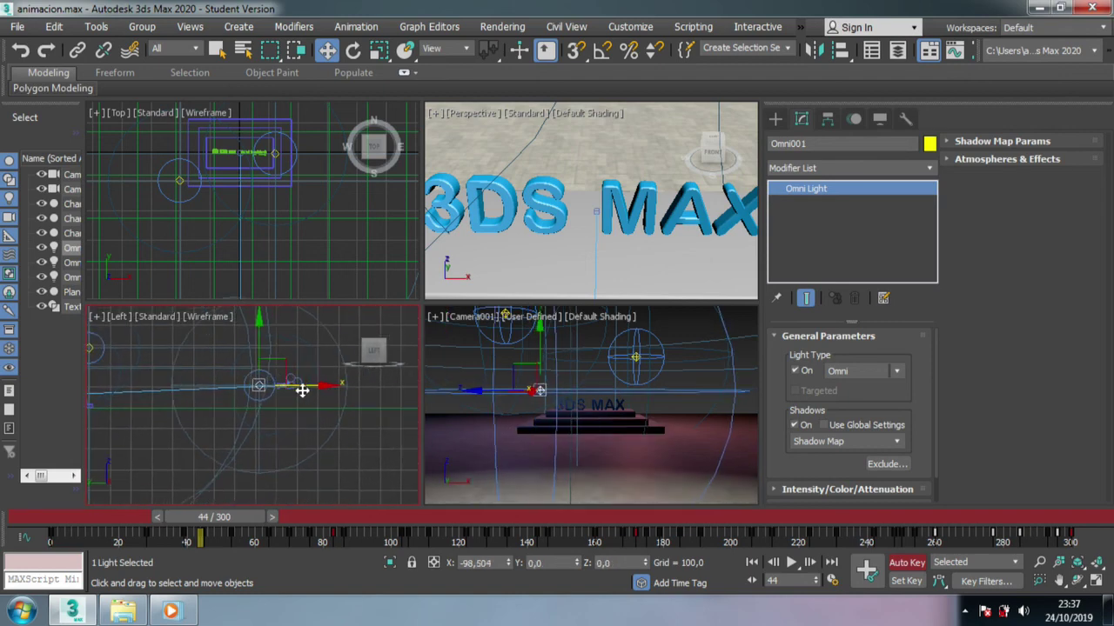
pyautogui.keyDown('alt'); pyautogui.moveTo(582, 289); pyautogui.dragTo(472, 256, button='middle'); pyautogui.keyUp('alt')
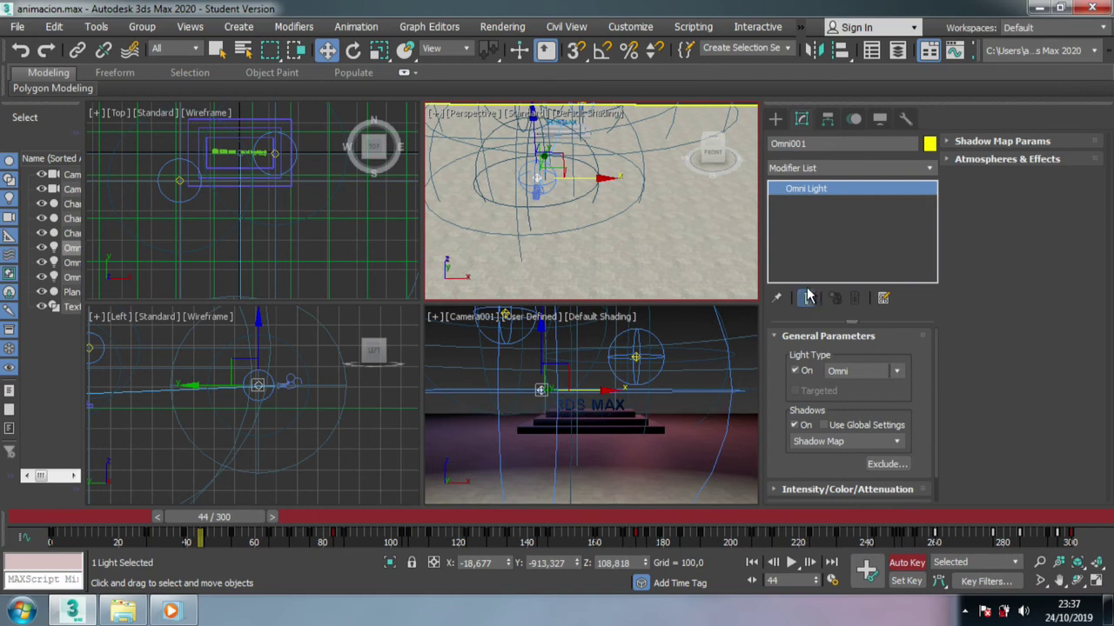
pyautogui.moveTo(263, 395)
pyautogui.mouseDown(button='middle')
pyautogui.moveTo(283, 386)
pyautogui.moveTo(266, 410)
pyautogui.mouseUp(button='middle')
pyautogui.scroll(-2, 283, 385)
pyautogui.moveTo(265, 395); pyautogui.dragTo(290, 399)
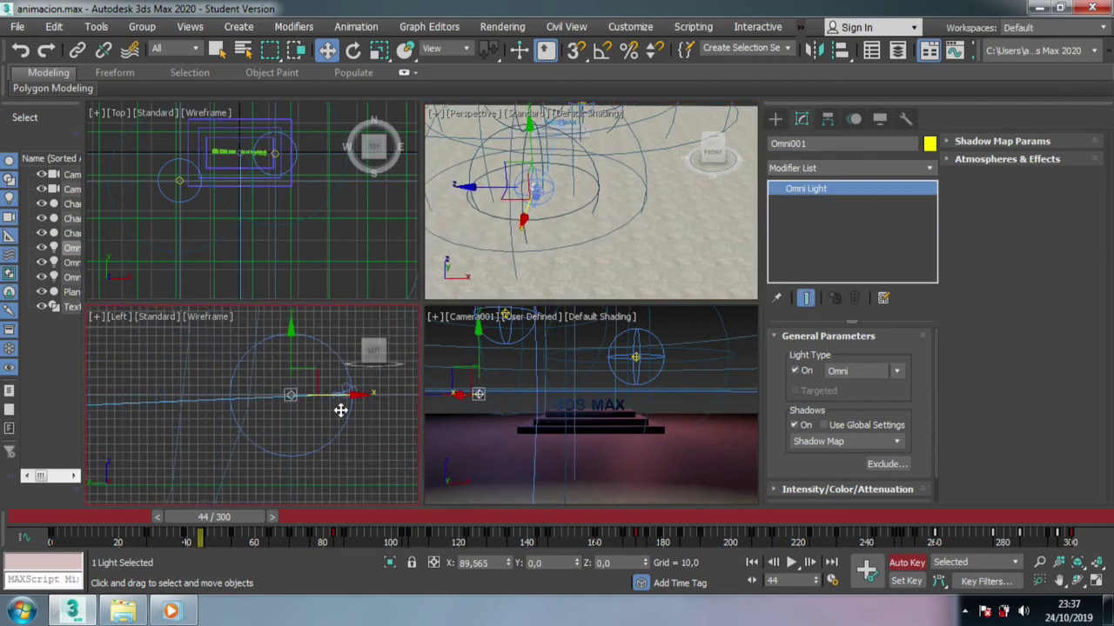
pyautogui.scroll(4, 246, 401)
pyautogui.moveTo(231, 354); pyautogui.dragTo(236, 373)
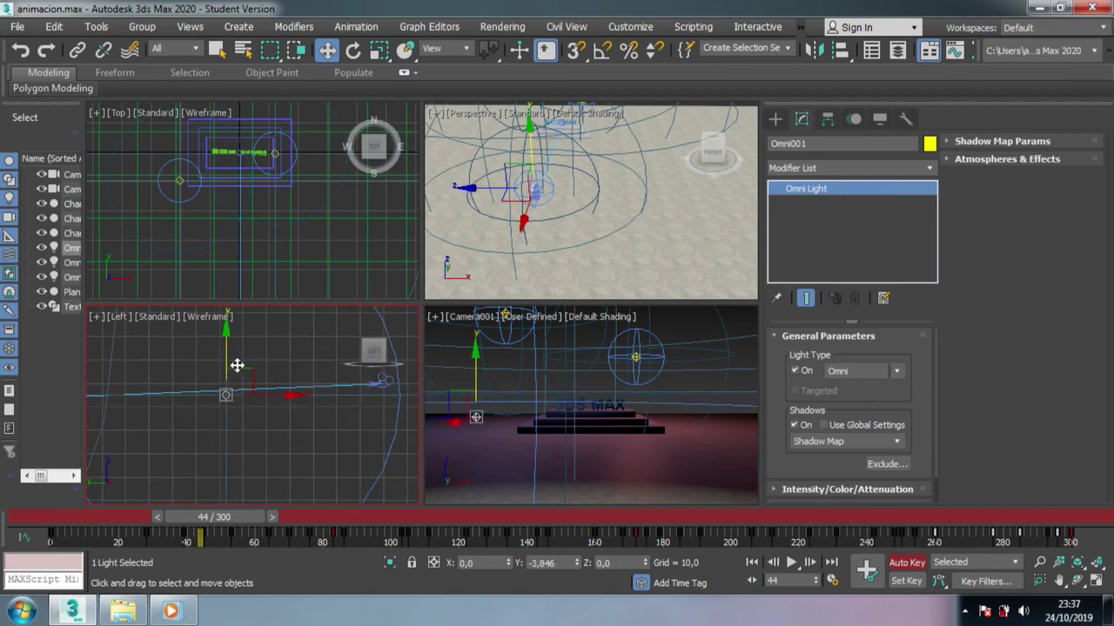
# Step: Link Omni001 as a child of the camera and scrub the timeline to confirm it follows
pyautogui.click(78, 45)
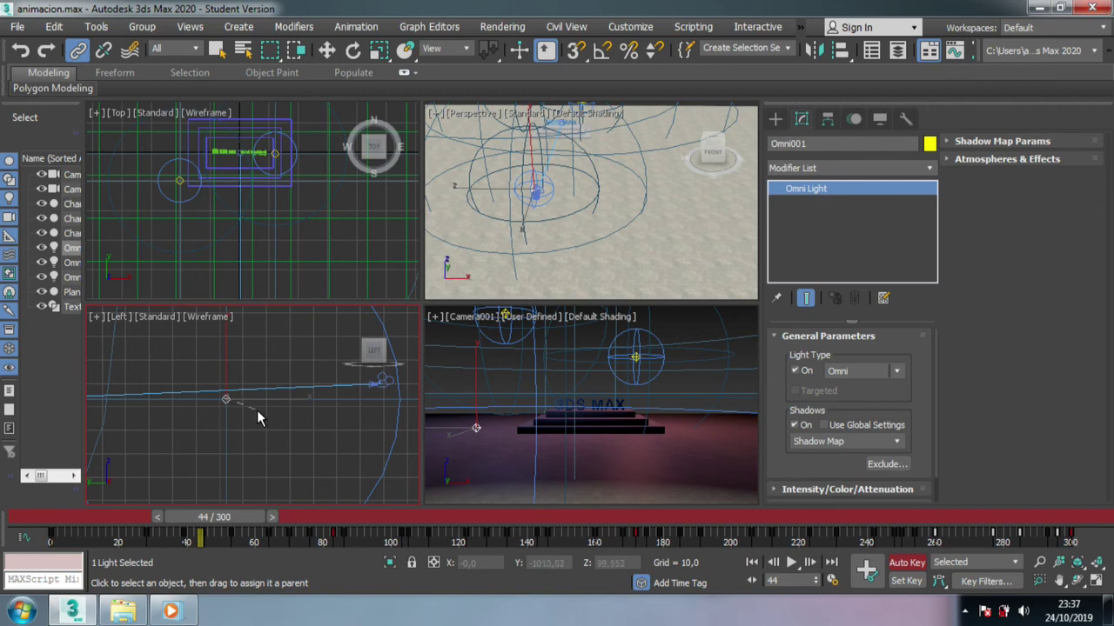
pyautogui.moveTo(305, 426); pyautogui.dragTo(381, 380)
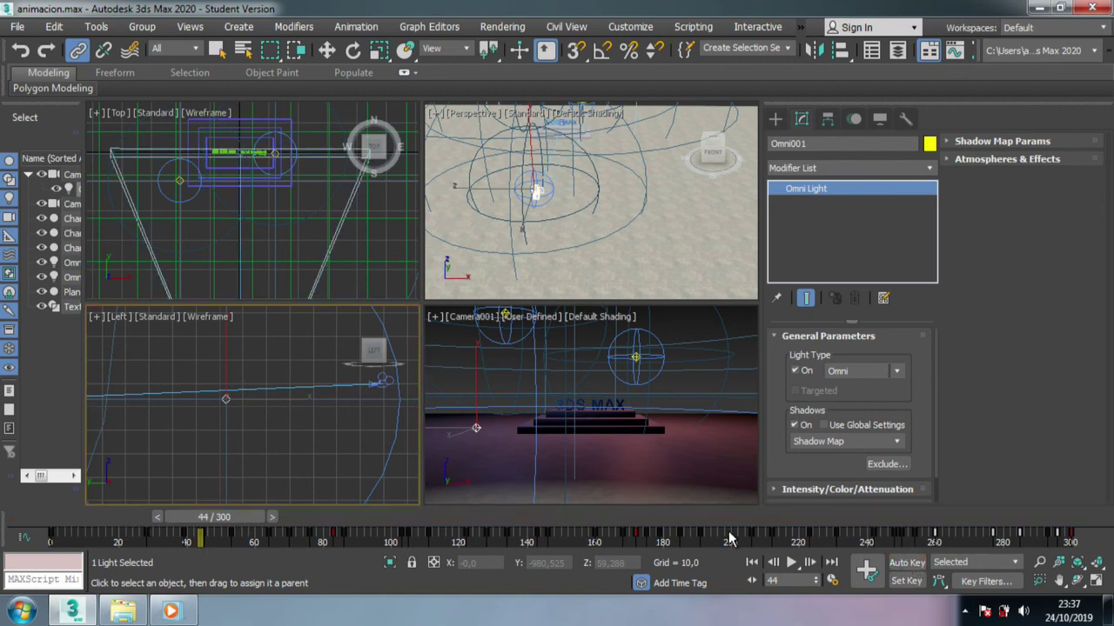
pyautogui.moveTo(248, 528)
pyautogui.mouseDown()
pyautogui.moveTo(711, 556)
pyautogui.moveTo(385, 540)
pyautogui.moveTo(133, 547)
pyautogui.moveTo(374, 557)
pyautogui.mouseUp()
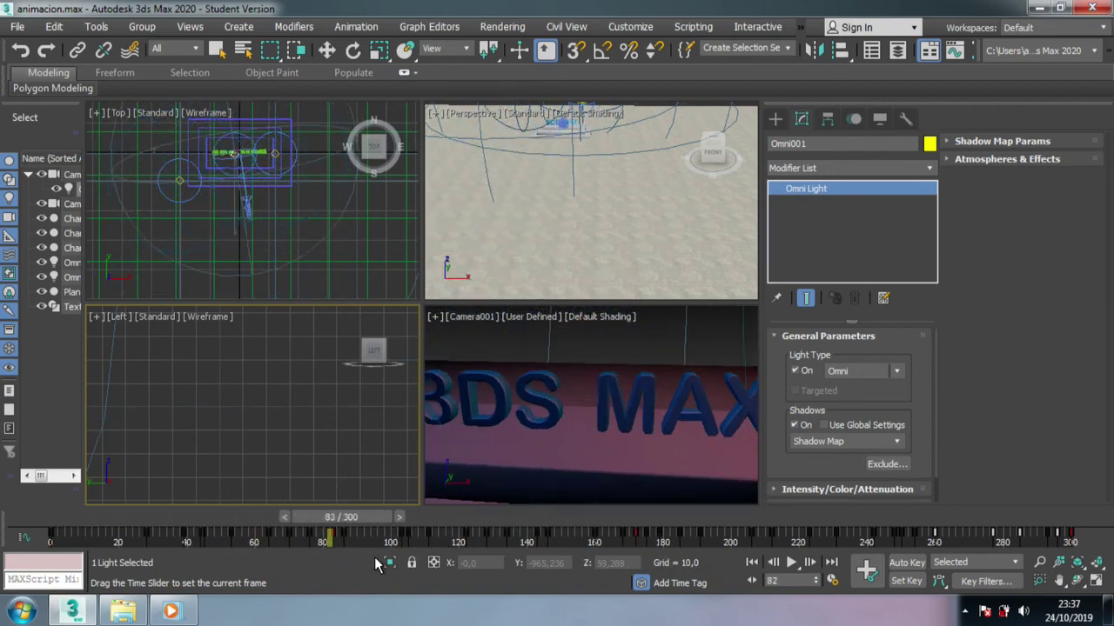
# Step: Zoom the side view in and out to inspect the light's position in the scene
pyautogui.moveTo(300, 448)
pyautogui.mouseDown(button='middle')
pyautogui.moveTo(237, 418)
pyautogui.moveTo(312, 427)
pyautogui.moveTo(261, 345)
pyautogui.mouseUp(button='middle')
pyautogui.scroll(-5, 216, 418)
pyautogui.scroll(3, 299, 439)
pyautogui.scroll(2, 278, 418)
pyautogui.scroll(1, 263, 348)
pyautogui.scroll(1, 264, 348)
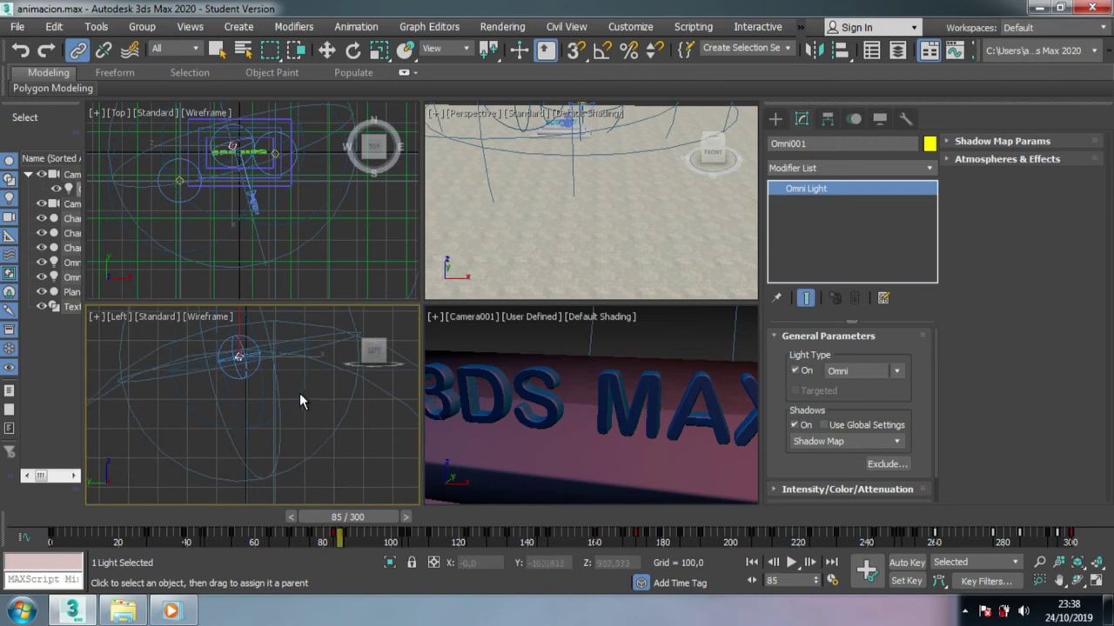
pyautogui.scroll(-2, 298, 399)
pyautogui.scroll(-1, 295, 402)
pyautogui.scroll(-1, 309, 407)
pyautogui.scroll(-1, 315, 409)
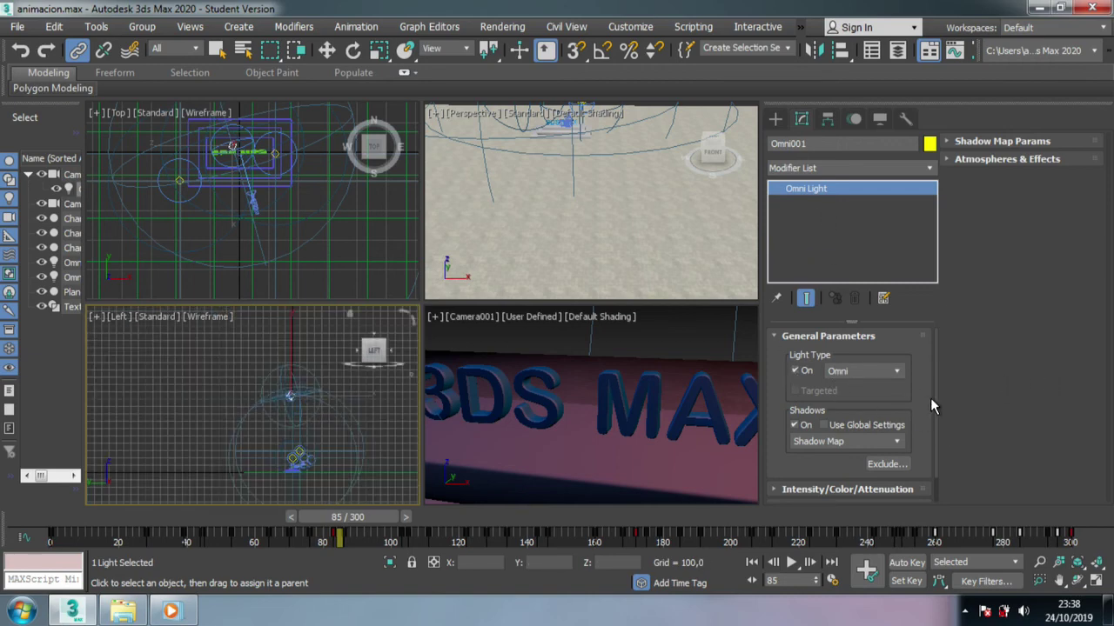
# Step: Set Omni001's near attenuation end to 296 and far attenuation from 1204,03 to 1686,97
pyautogui.click(796, 491)
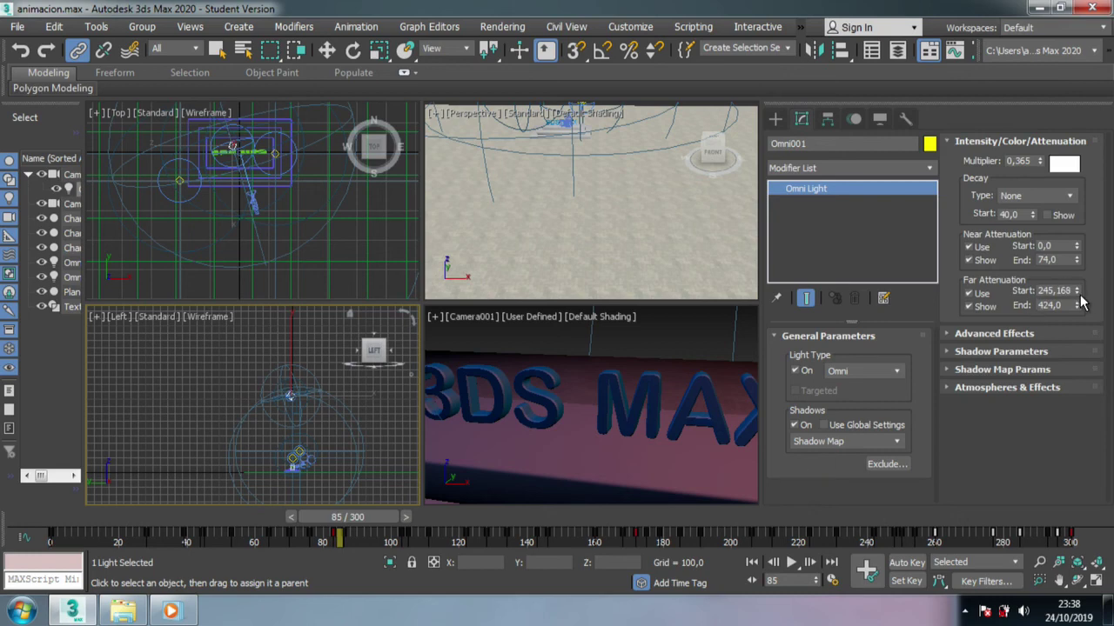
pyautogui.moveTo(1077, 306)
pyautogui.mouseDown()
pyautogui.moveTo(1092, 128)
pyautogui.moveTo(1085, 142)
pyautogui.mouseUp()
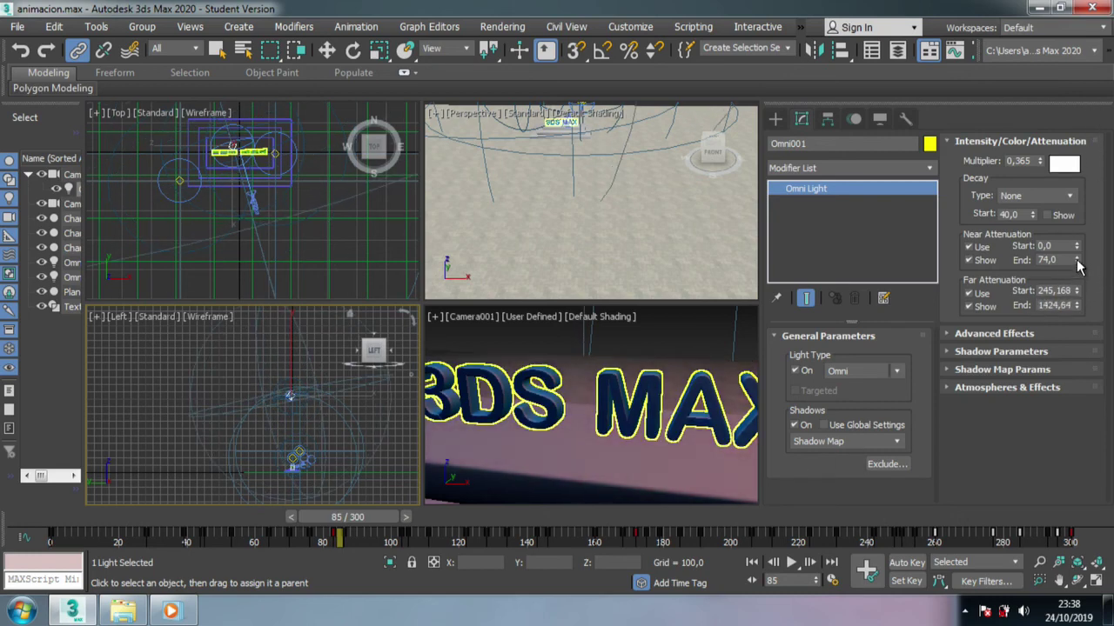
pyautogui.moveTo(1077, 255); pyautogui.dragTo(1066, 19)
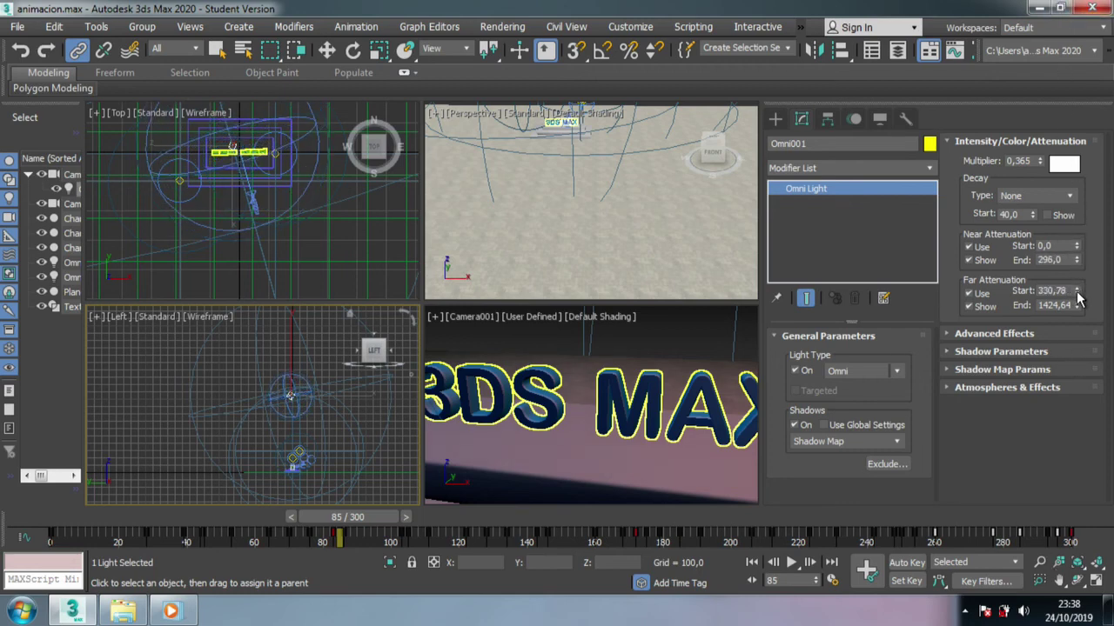
pyautogui.moveTo(1077, 291); pyautogui.dragTo(1069, 537)
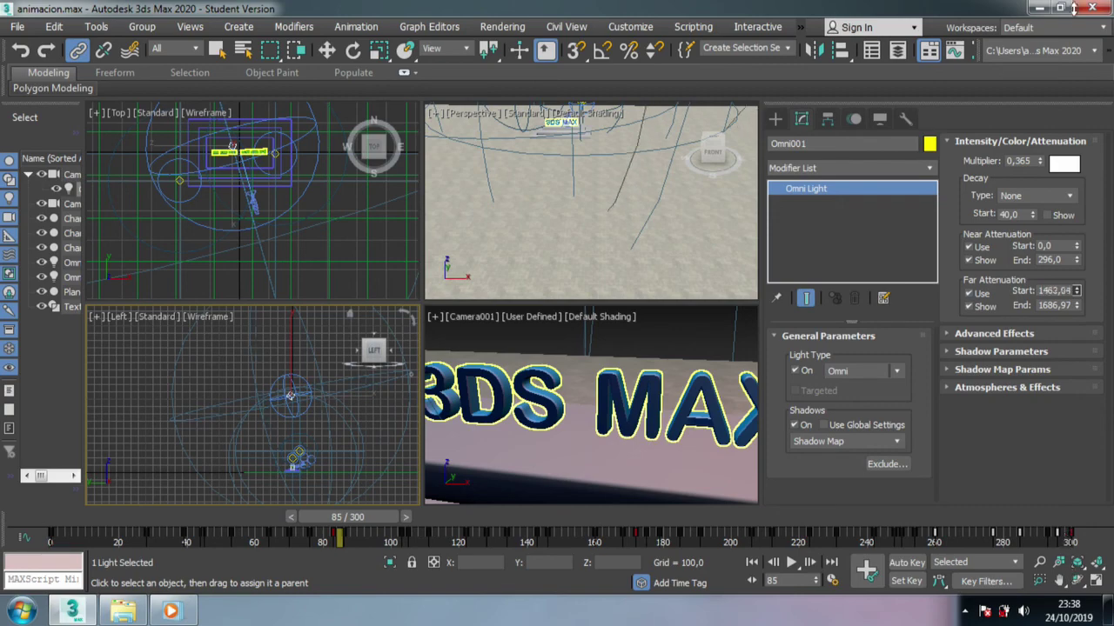
pyautogui.moveTo(1074, 8); pyautogui.dragTo(1075, 105)
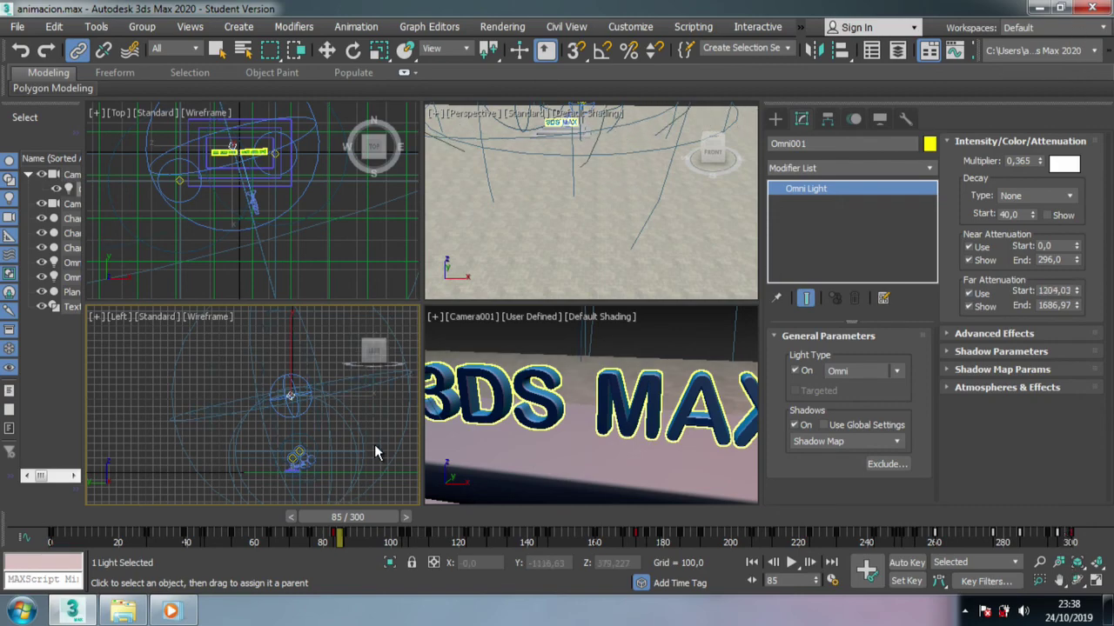
pyautogui.scroll(3, 376, 452)
# Step: Scrub the animation to around frame 237 and test-render the camera view
pyautogui.click(1095, 581)
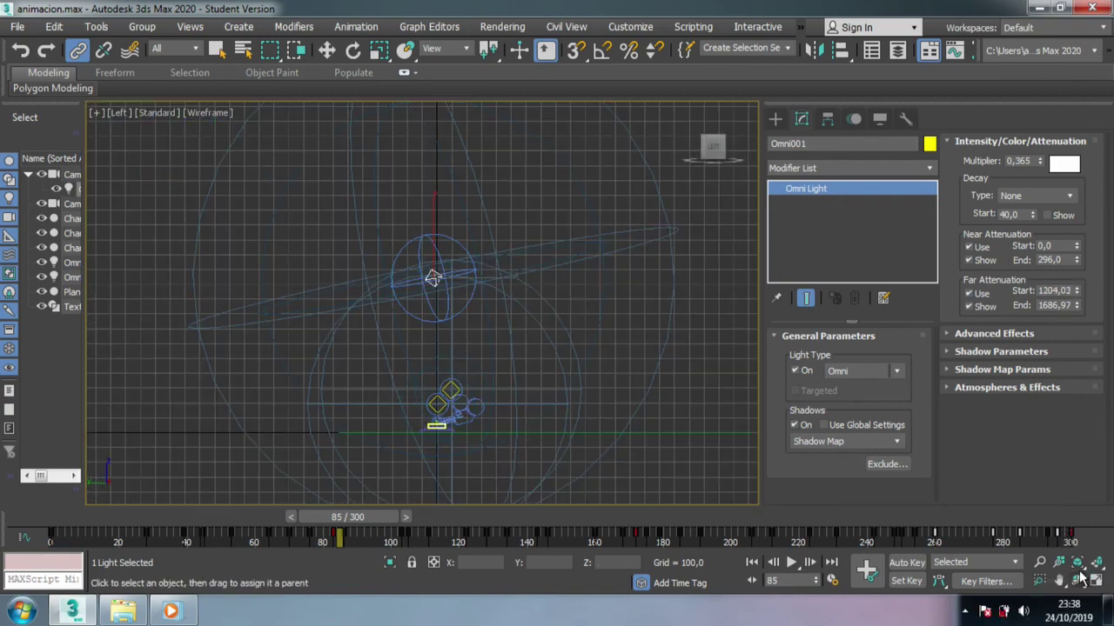
pyautogui.moveTo(539, 391); pyautogui.dragTo(561, 374, button='middle')
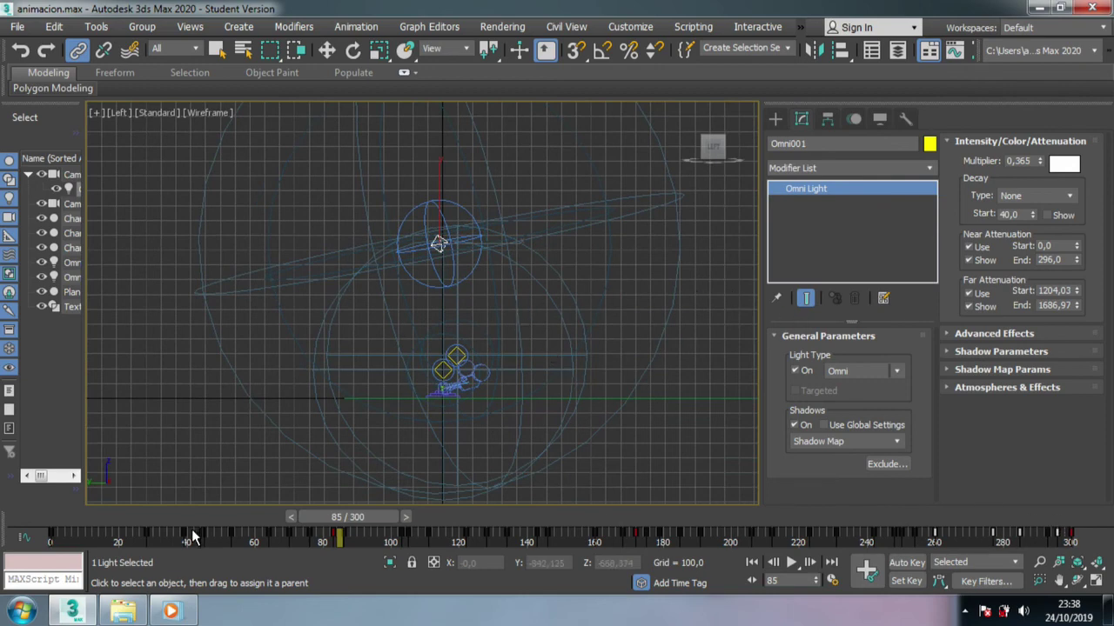
pyautogui.moveTo(355, 519); pyautogui.dragTo(802, 517)
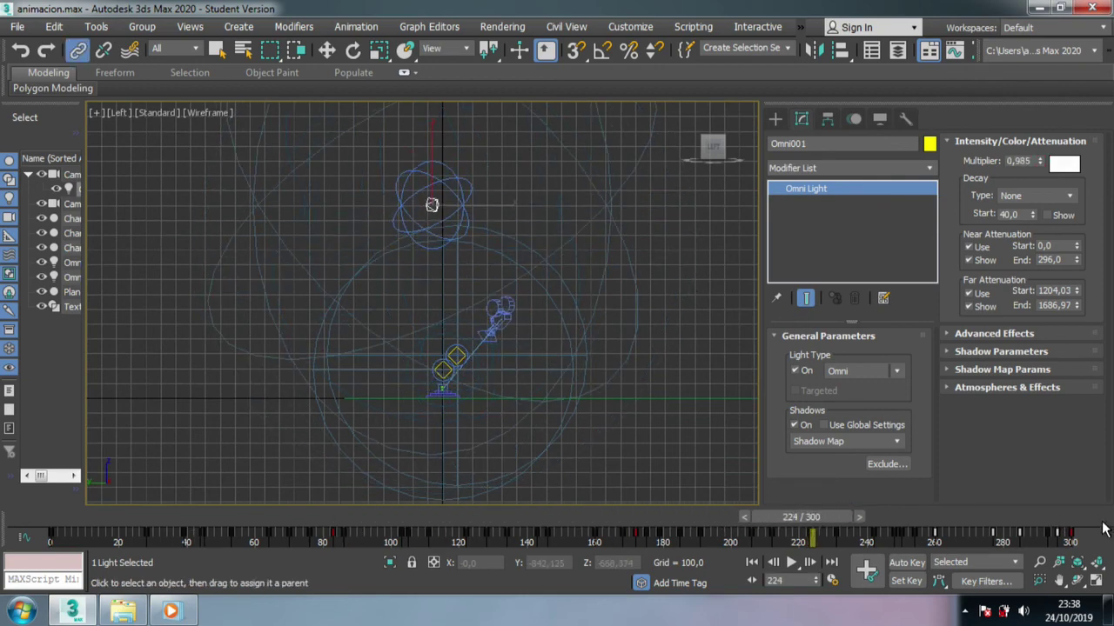
pyautogui.click(1096, 582)
pyautogui.moveTo(318, 531)
pyautogui.mouseDown()
pyautogui.moveTo(316, 519)
pyautogui.moveTo(12, 522)
pyautogui.moveTo(461, 520)
pyautogui.moveTo(596, 532)
pyautogui.moveTo(696, 521)
pyautogui.moveTo(1000, 520)
pyautogui.mouseUp()
pyautogui.moveTo(924, 548)
pyautogui.mouseDown()
pyautogui.moveTo(613, 549)
pyautogui.moveTo(818, 557)
pyautogui.mouseUp()
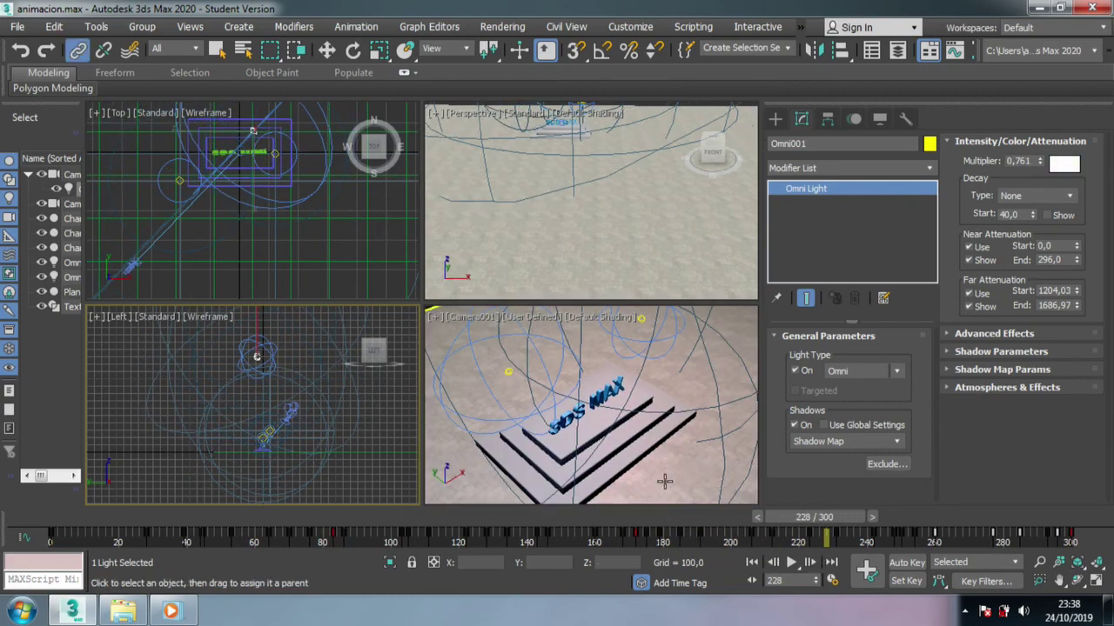
pyautogui.hotkey('shift', 'q')
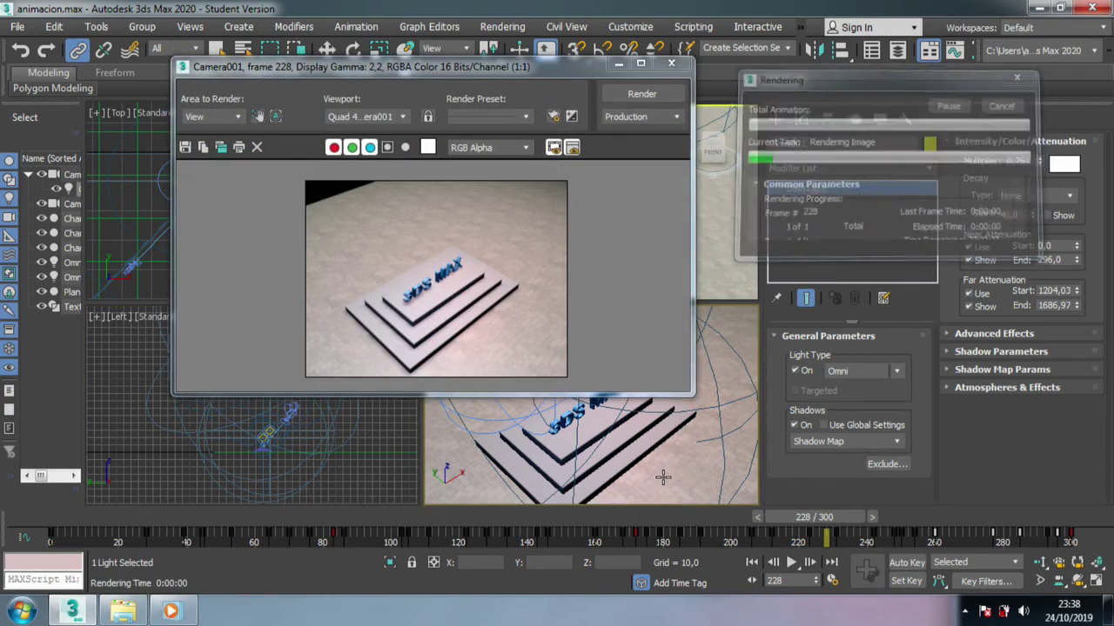
pyautogui.click(670, 66)
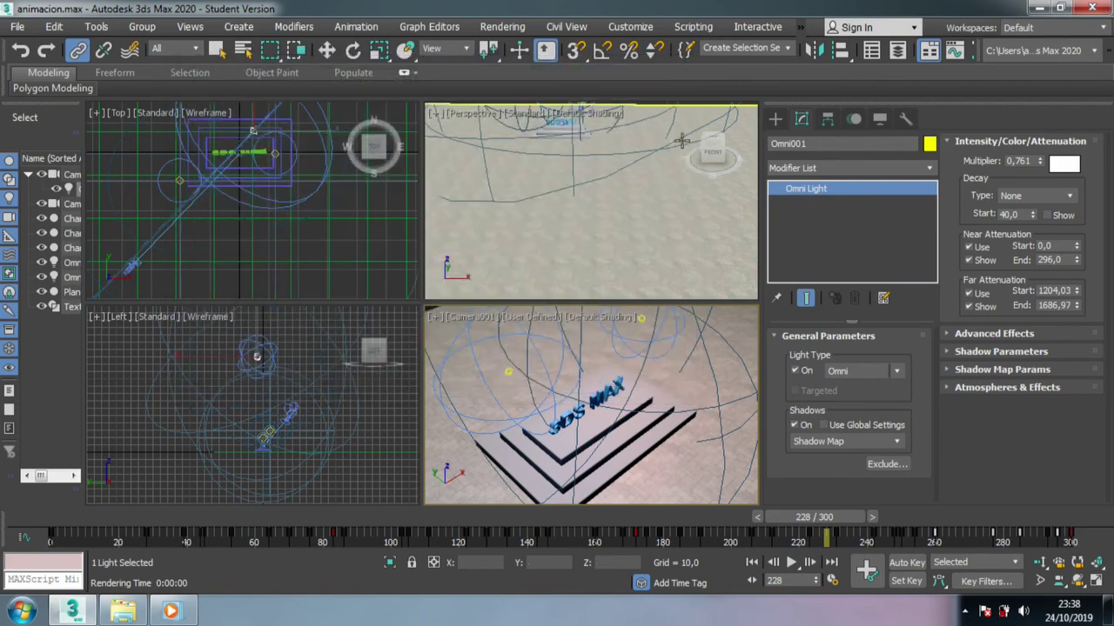
# Step: Inspect the Omni003 light and Plane001, then clear the selection
pyautogui.click(508, 372)
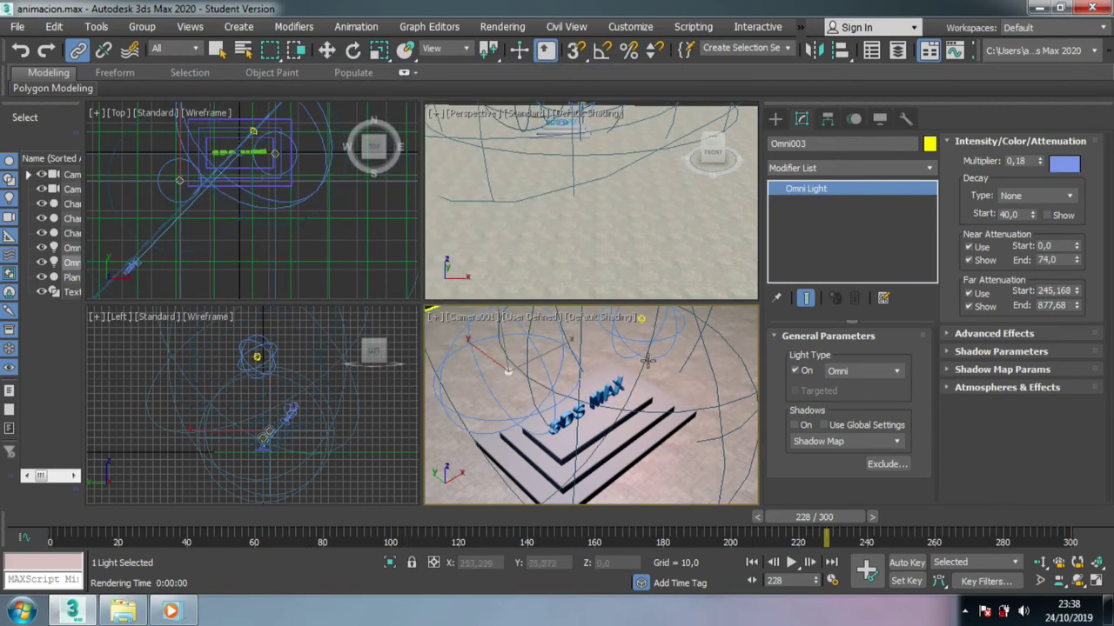
pyautogui.click(657, 322)
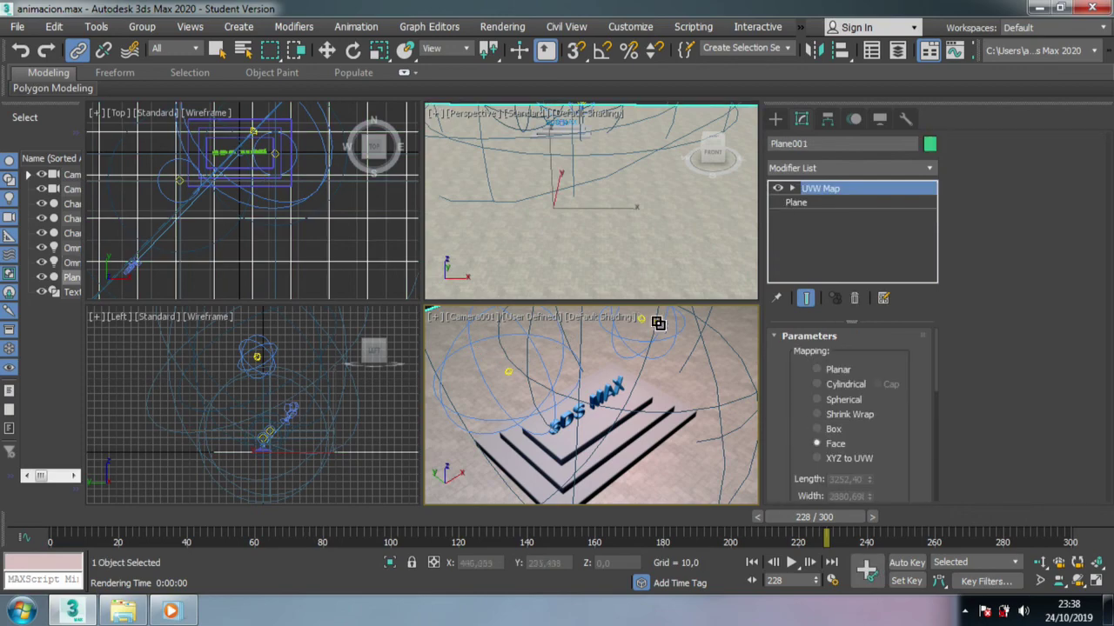
pyautogui.click(327, 49)
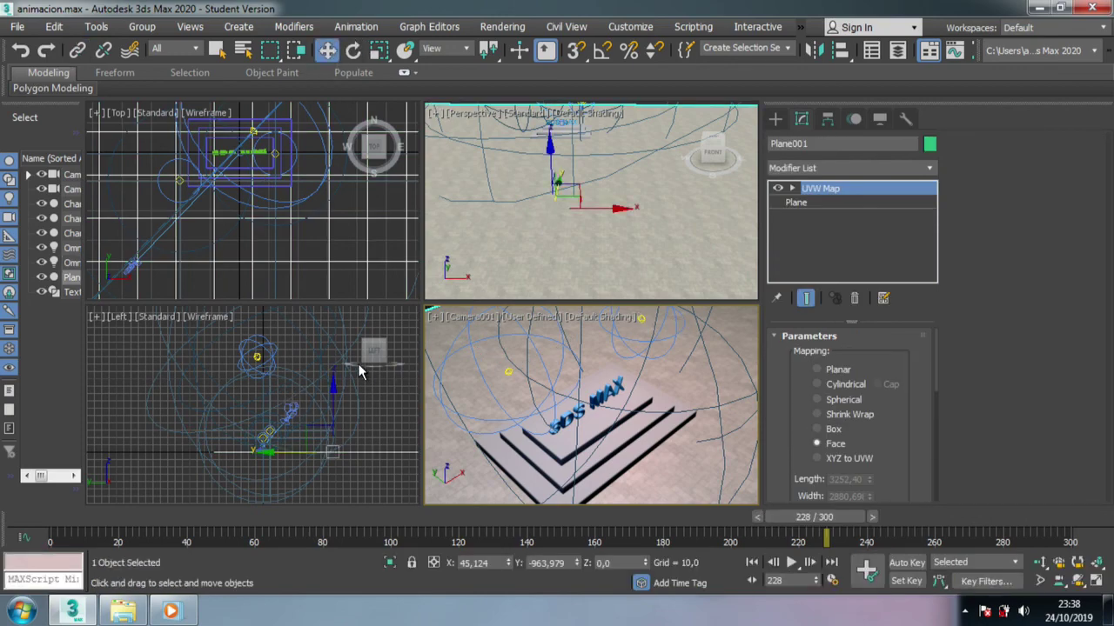
pyautogui.click(364, 371)
# Step: Test-render frame 145, then rewind the timeline to frame 0
pyautogui.moveTo(470, 517); pyautogui.dragTo(544, 518)
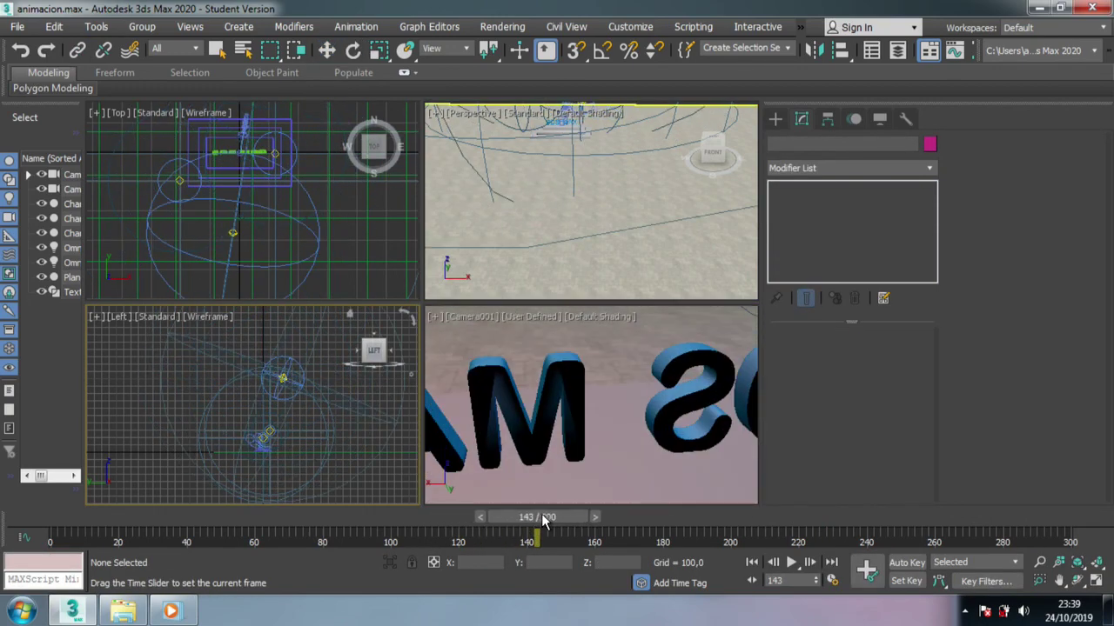
pyautogui.hotkey('shift', 'q')
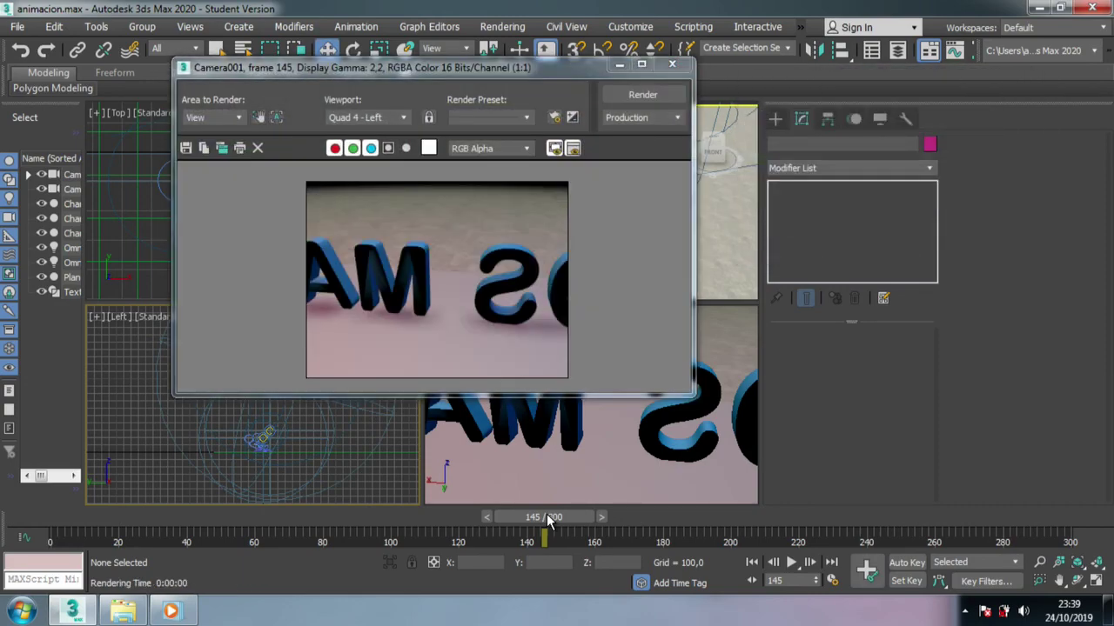
pyautogui.click(677, 67)
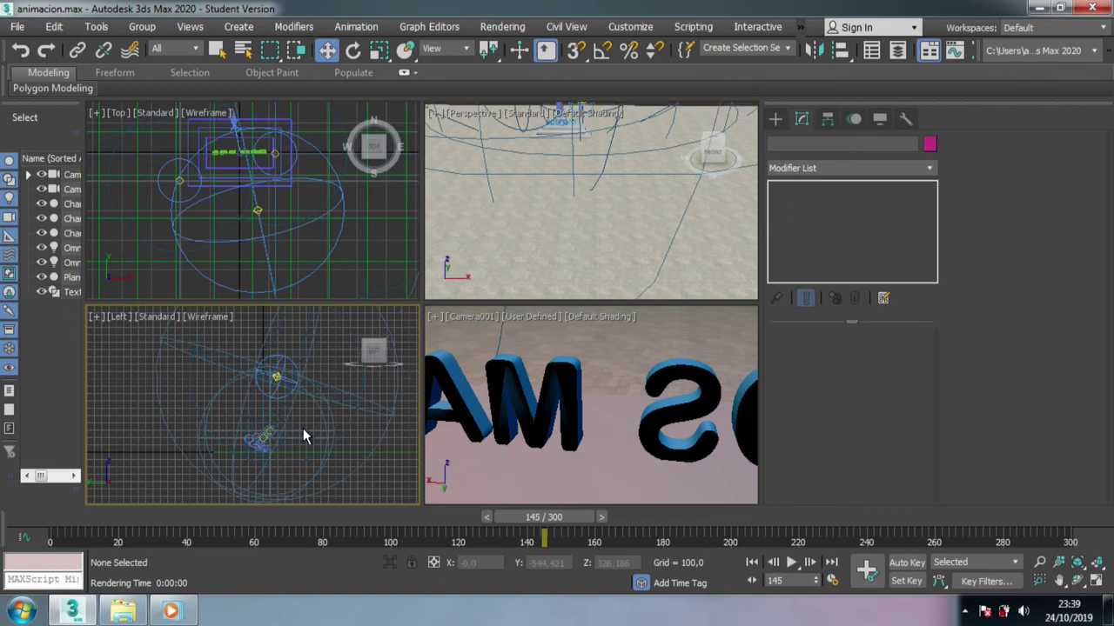
pyautogui.moveTo(267, 395)
pyautogui.keyDown('alt'); pyautogui.mouseDown(button='middle')
pyautogui.moveTo(285, 376)
pyautogui.moveTo(315, 395)
pyautogui.mouseUp(button='middle'); pyautogui.keyUp('alt')
pyautogui.scroll(3, 288, 209)
pyautogui.scroll(-3, 312, 263)
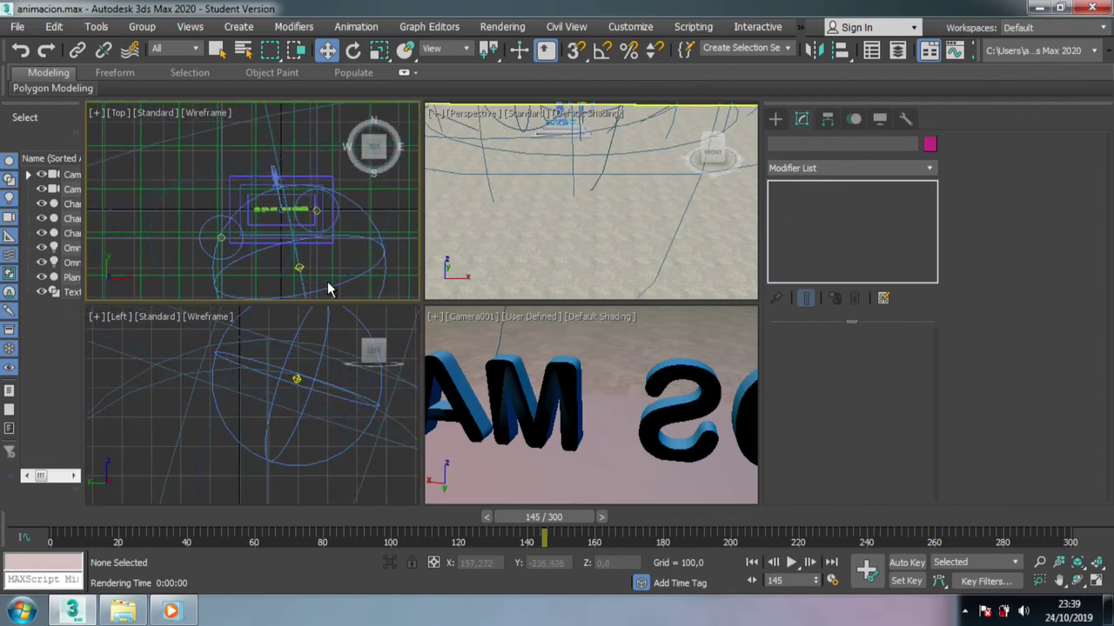
pyautogui.moveTo(575, 522)
pyautogui.mouseDown()
pyautogui.moveTo(227, 515)
pyautogui.moveTo(392, 506)
pyautogui.moveTo(26, 515)
pyautogui.mouseUp()
pyautogui.moveTo(344, 223)
pyautogui.mouseDown(button='middle')
pyautogui.moveTo(364, 122)
pyautogui.moveTo(287, 209)
pyautogui.mouseUp(button='middle')
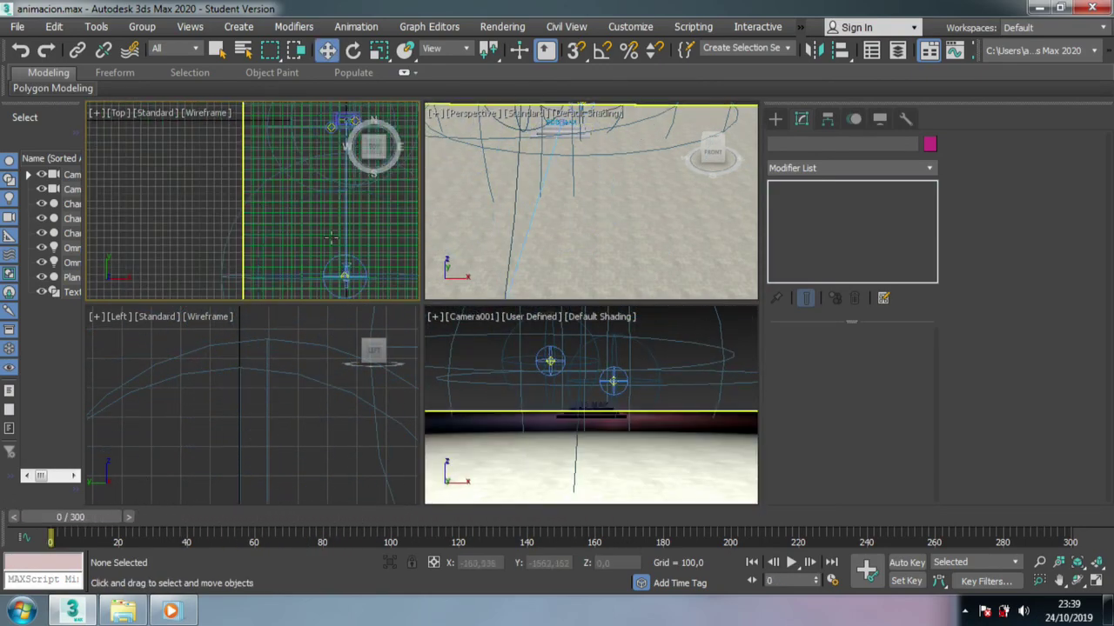
# Step: Move Omni001 to about X 0 and lower it toward the pedestal
pyautogui.scroll(5, 271, 233)
pyautogui.scroll(3, 275, 235)
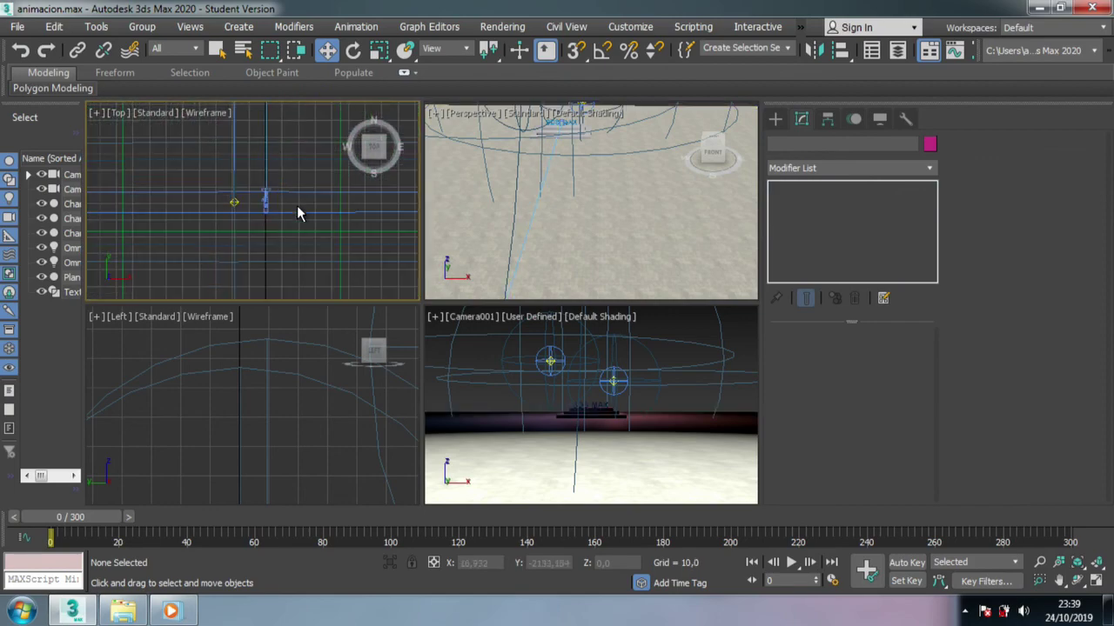
pyautogui.click(268, 202)
pyautogui.moveTo(268, 202); pyautogui.dragTo(308, 206)
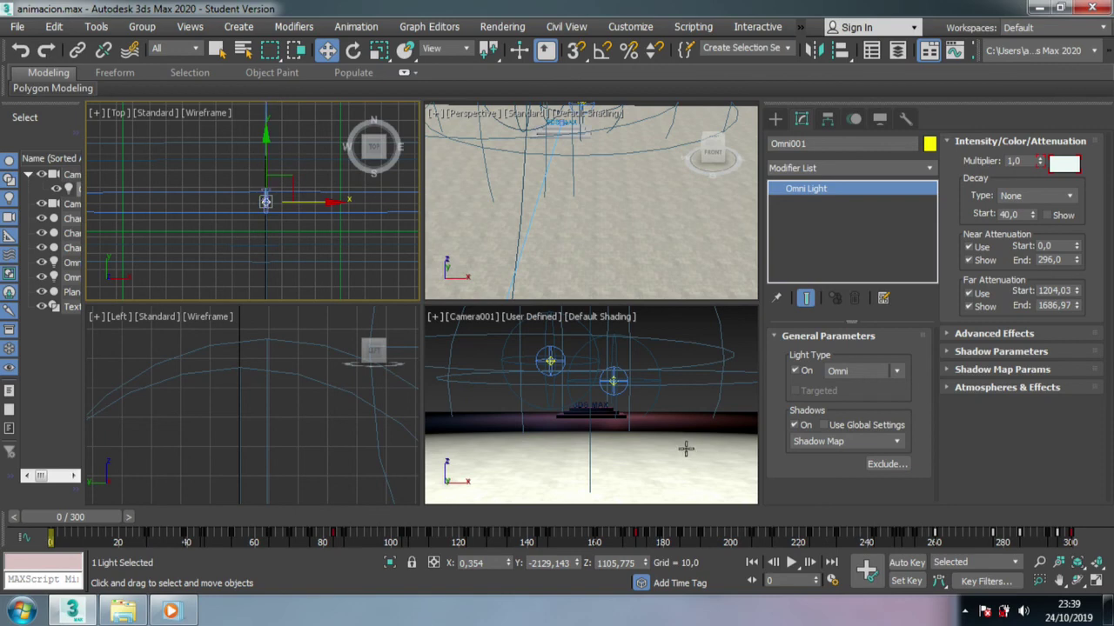
pyautogui.scroll(-3, 299, 423)
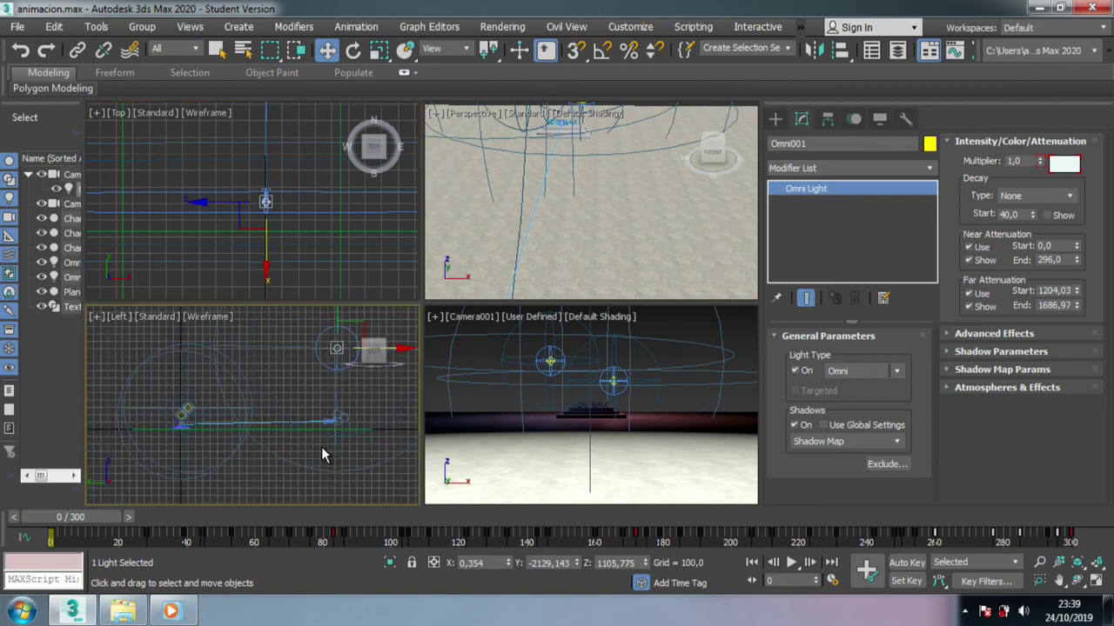
pyautogui.scroll(-2, 309, 421)
pyautogui.click(344, 345)
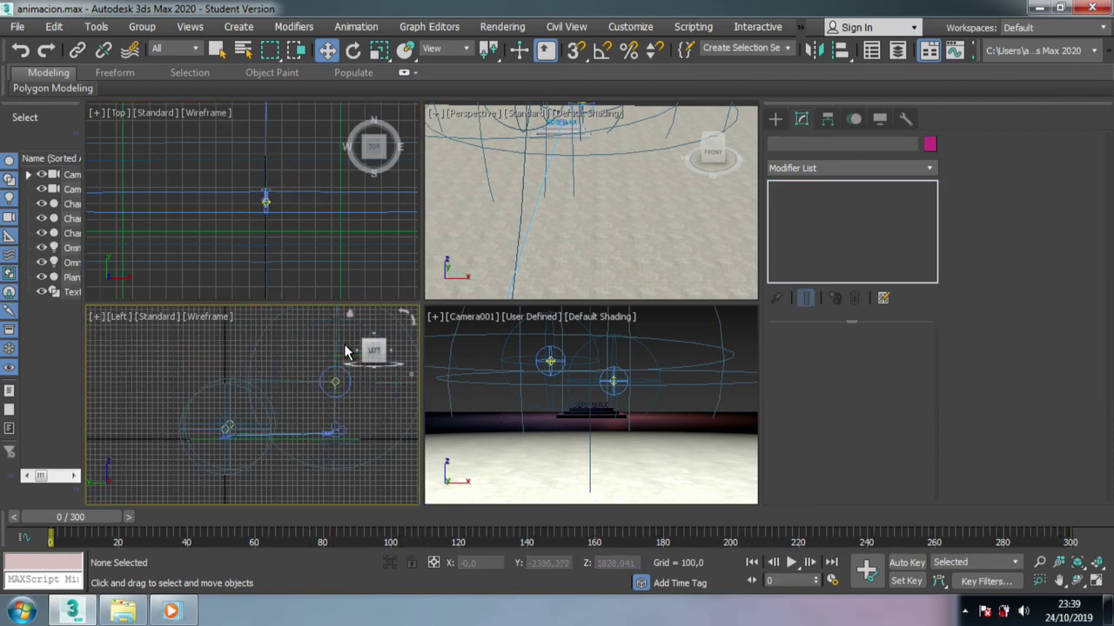
pyautogui.click(332, 363)
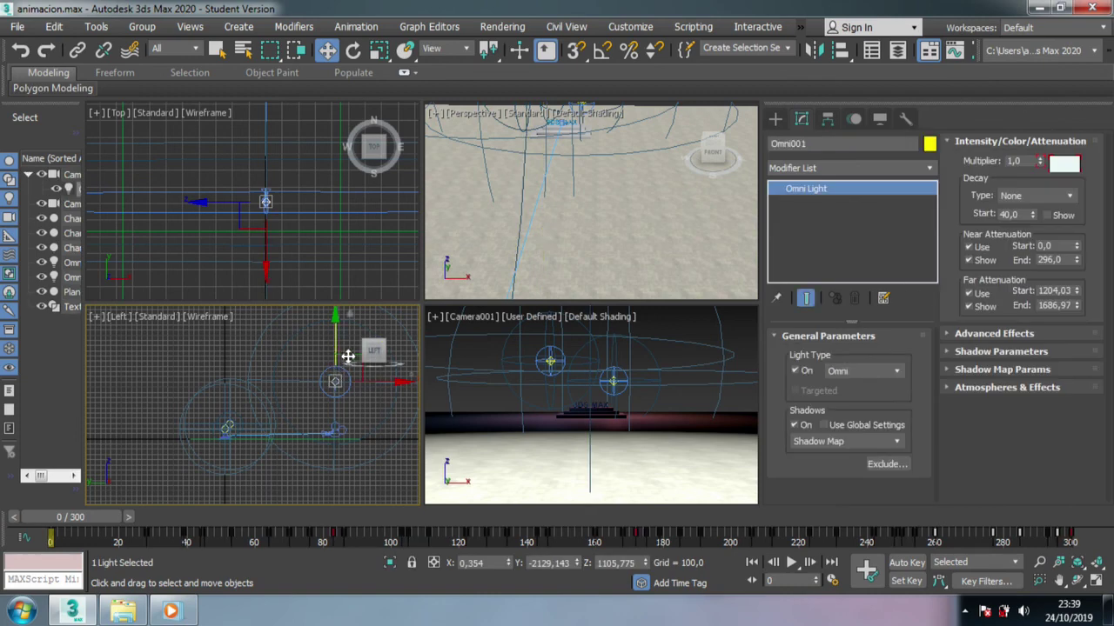
pyautogui.moveTo(335, 342); pyautogui.dragTo(336, 393)
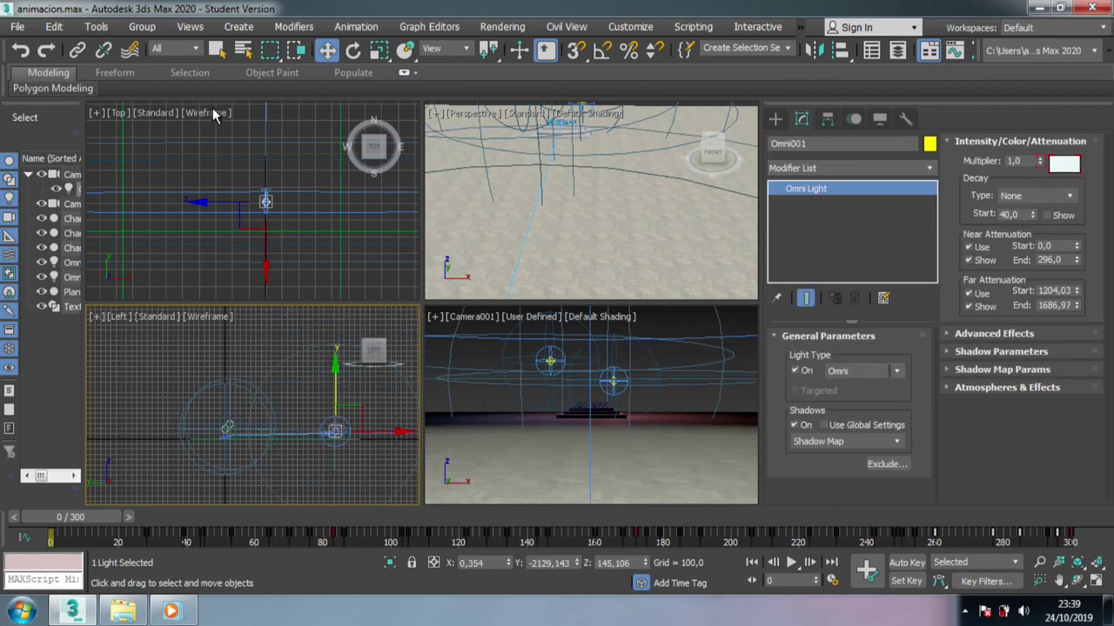
# Step: Unlink Omni001, then link it again as a child of Camera001
pyautogui.click(103, 52)
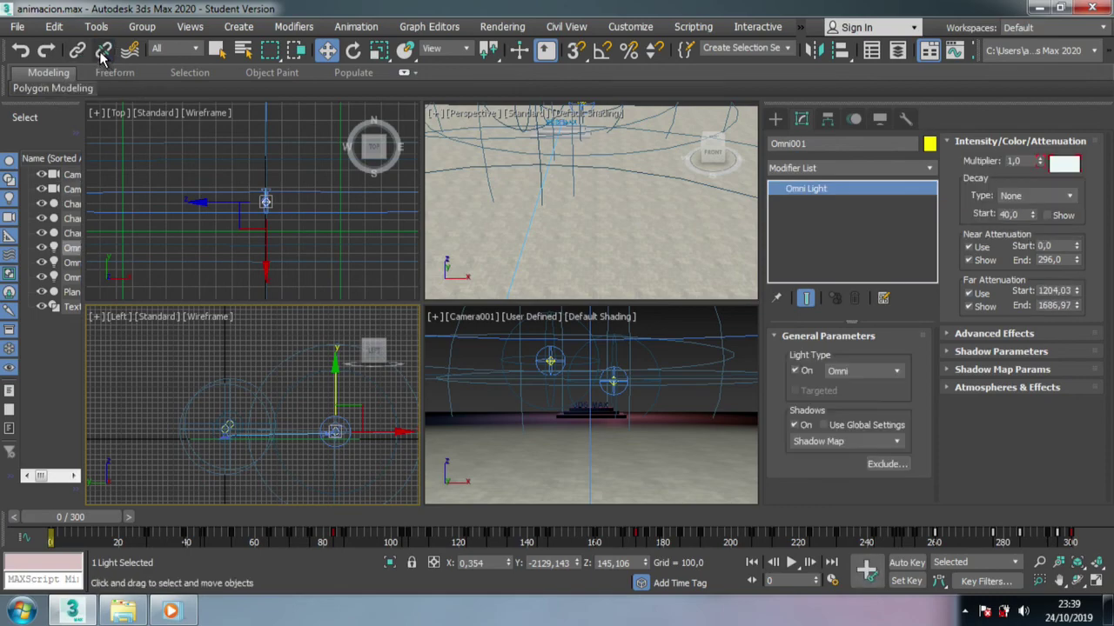
pyautogui.click(78, 50)
pyautogui.scroll(3, 292, 393)
pyautogui.scroll(3, 261, 366)
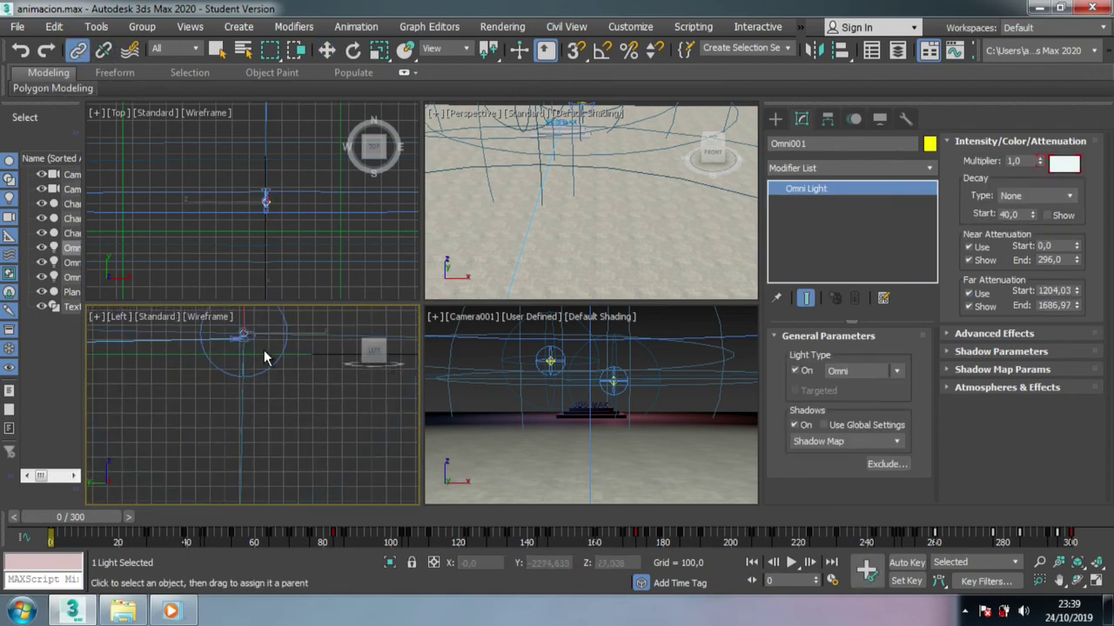
pyautogui.scroll(3, 234, 343)
pyautogui.moveTo(235, 338); pyautogui.dragTo(282, 407, button='middle')
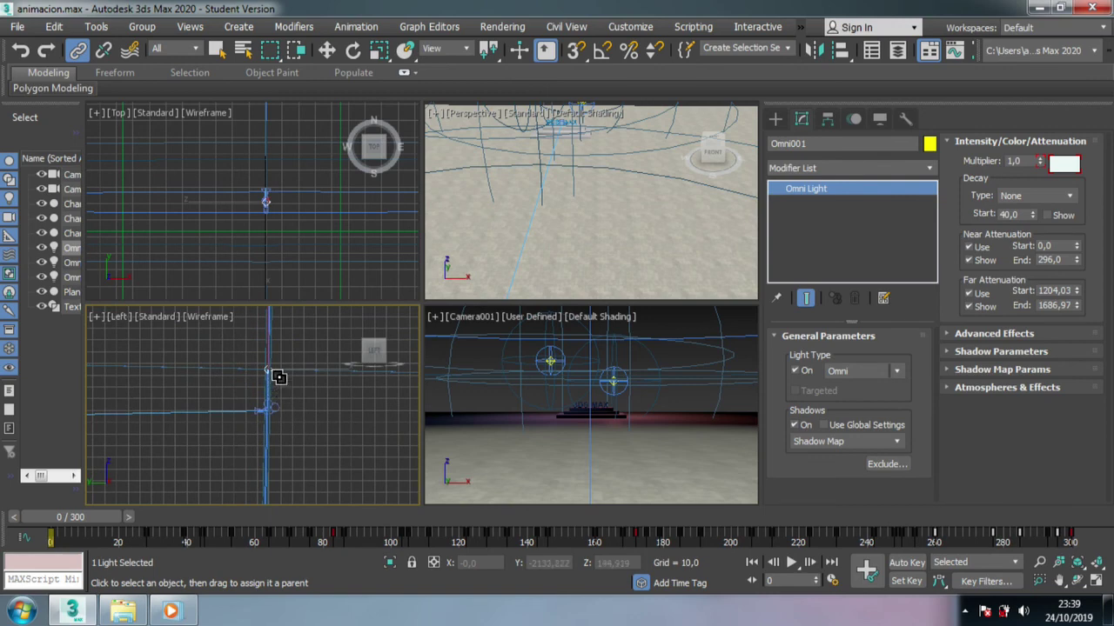
pyautogui.moveTo(280, 411); pyautogui.dragTo(258, 493)
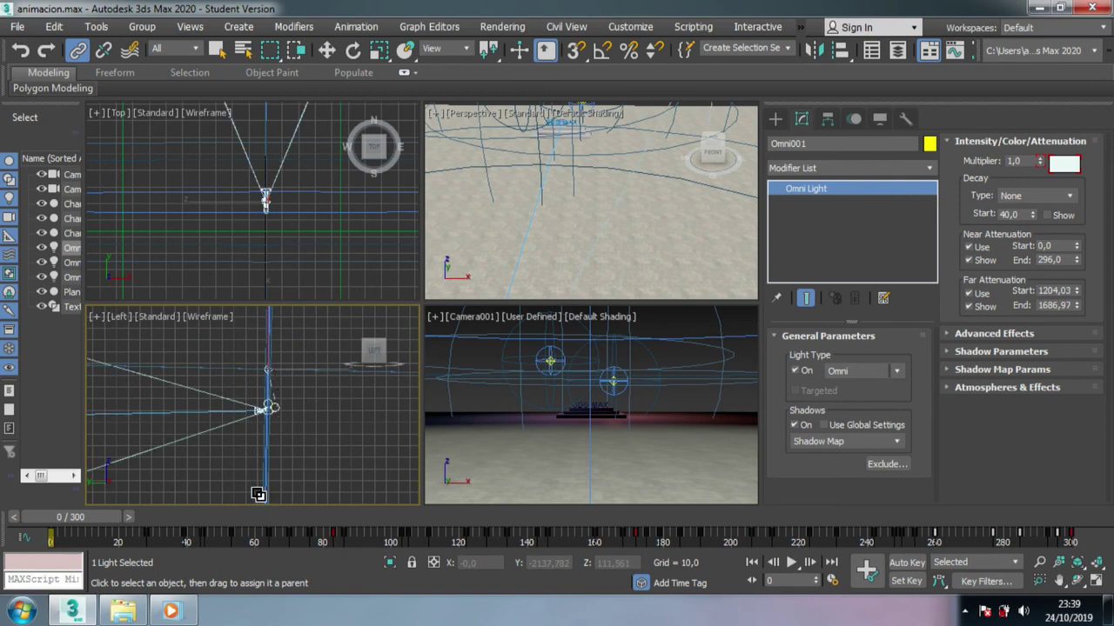
pyautogui.moveTo(115, 517); pyautogui.dragTo(377, 513)
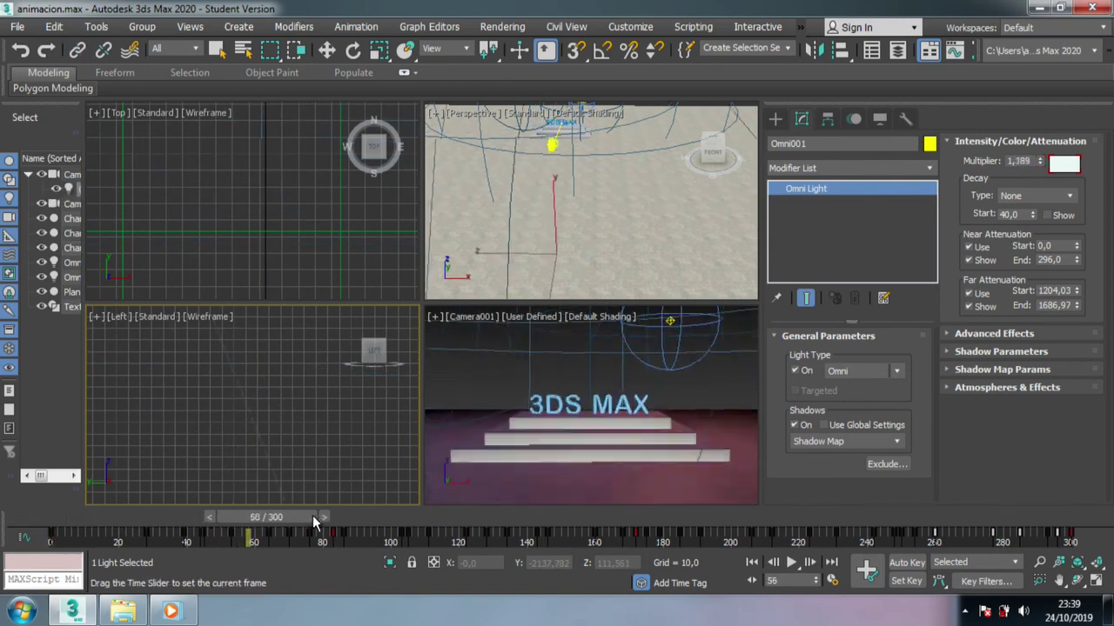
# Step: Test-render the camera view at the current frame and around frame 147
pyautogui.hotkey('shift', 'q')
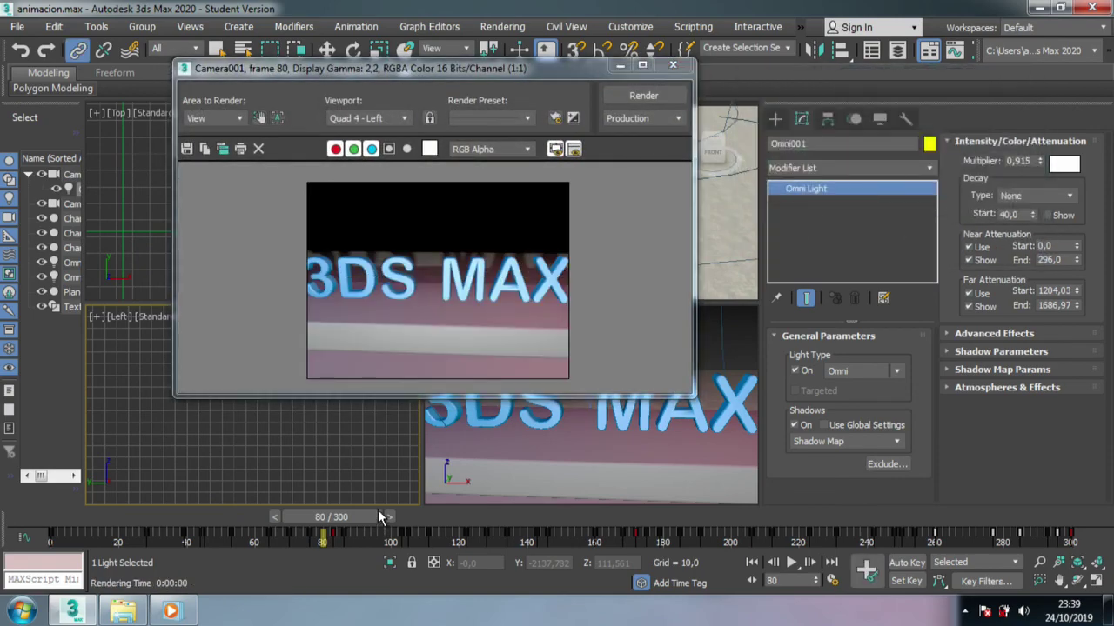
pyautogui.click(672, 65)
pyautogui.moveTo(322, 517)
pyautogui.mouseDown()
pyautogui.moveTo(570, 518)
pyautogui.moveTo(681, 537)
pyautogui.moveTo(919, 517)
pyautogui.mouseUp()
pyautogui.hotkey('shift', 'q')
pyautogui.hotkey('shift', 'q')
pyautogui.hotkey('shift', 'q')
pyautogui.hotkey('shift', 'q')
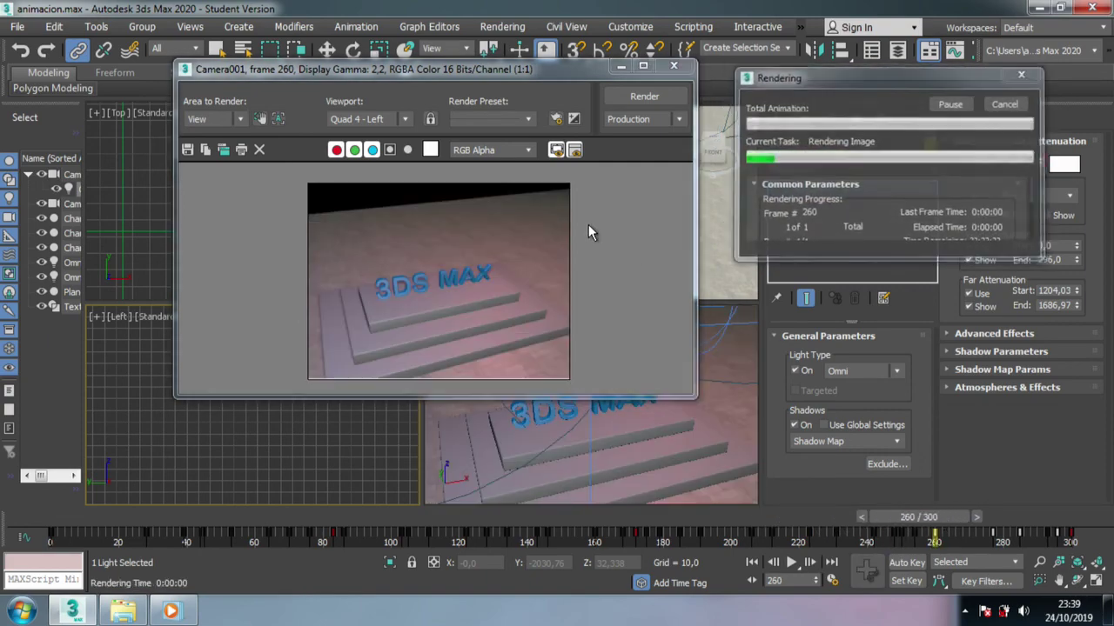
pyautogui.click(674, 67)
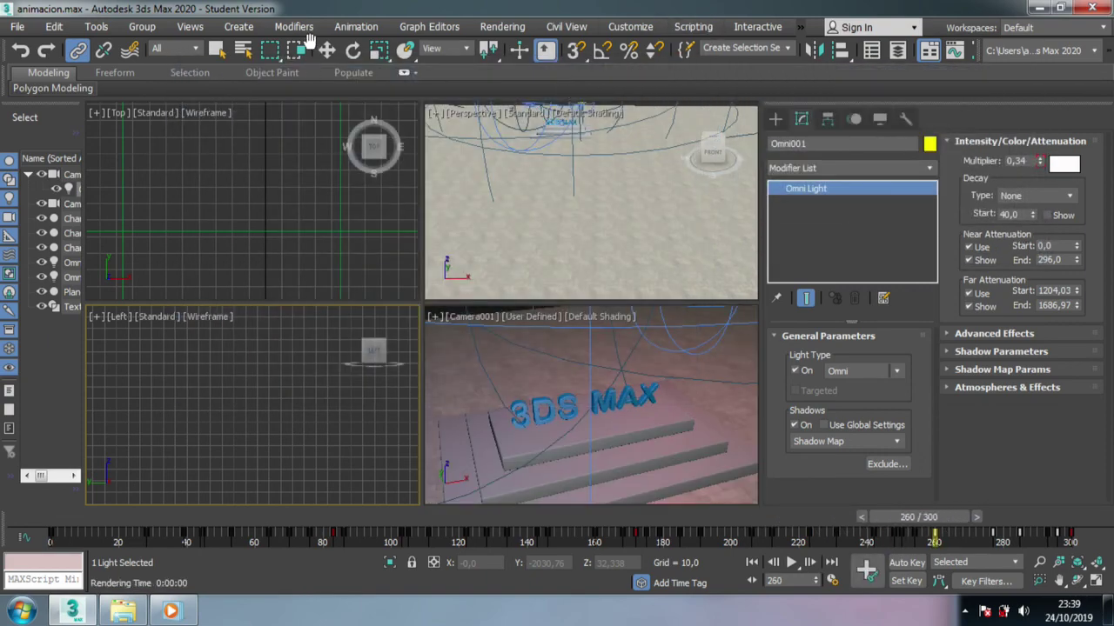
# Step: Lower Omni001's multiplier to 0.3 and the red Omni002's to 0.22
pyautogui.click(328, 52)
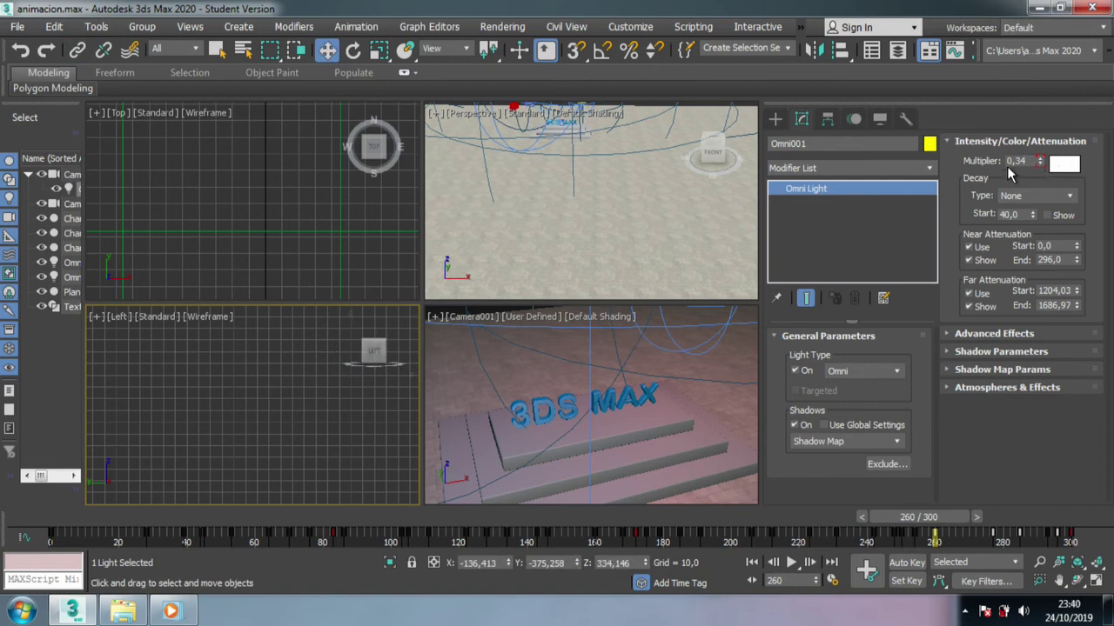
pyautogui.moveTo(1040, 167); pyautogui.dragTo(1039, 165)
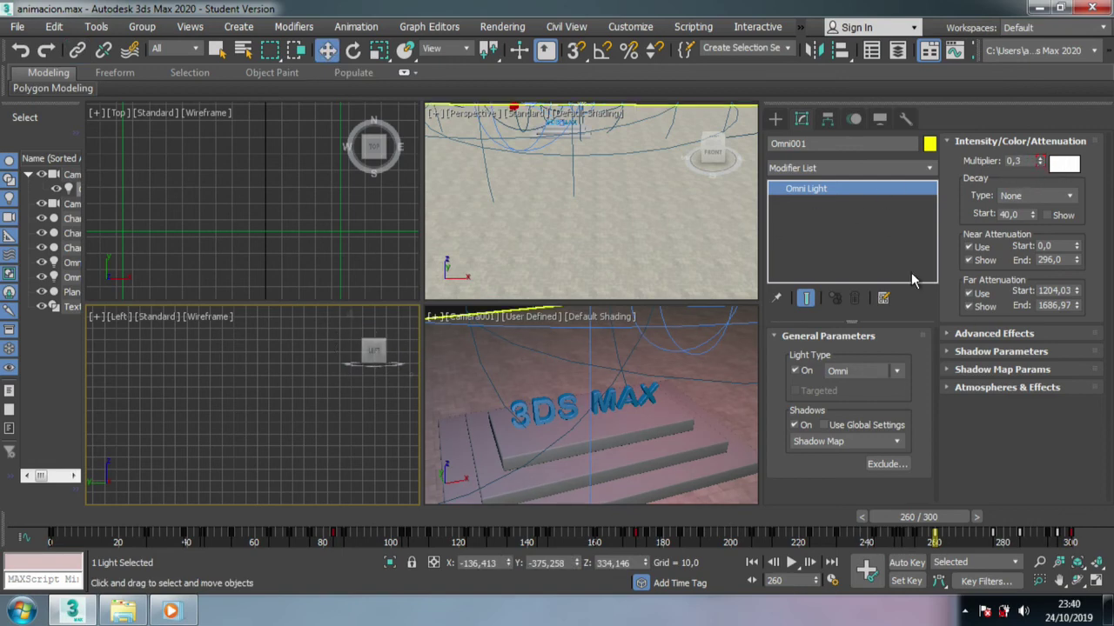
pyautogui.click(287, 351)
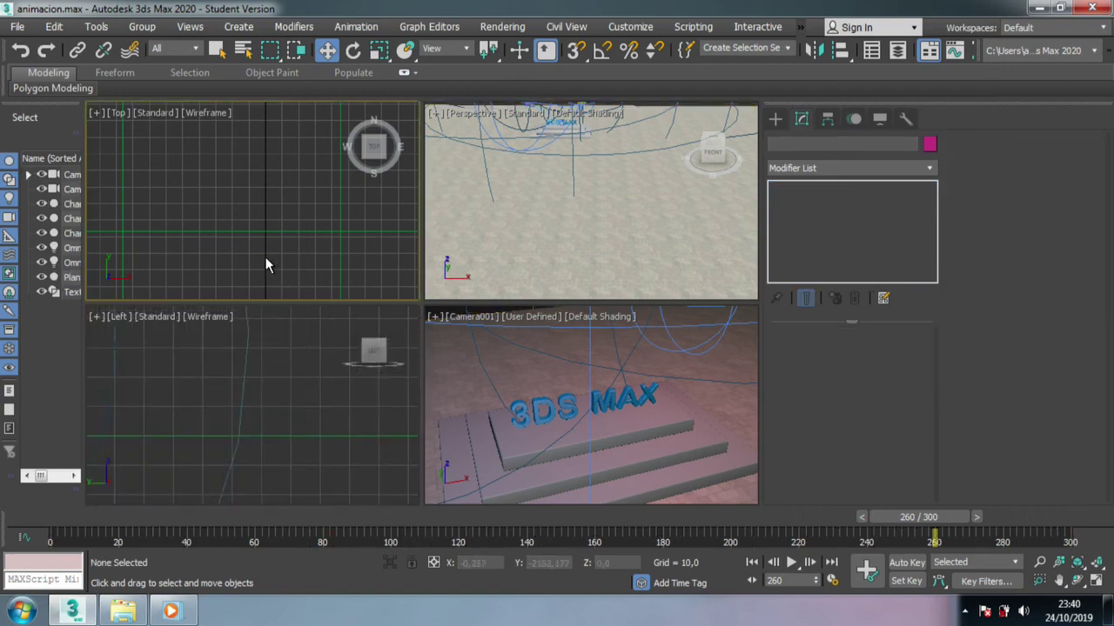
pyautogui.moveTo(266, 257); pyautogui.dragTo(279, 393, button='middle')
pyautogui.scroll(3, 278, 394)
pyautogui.click(224, 383)
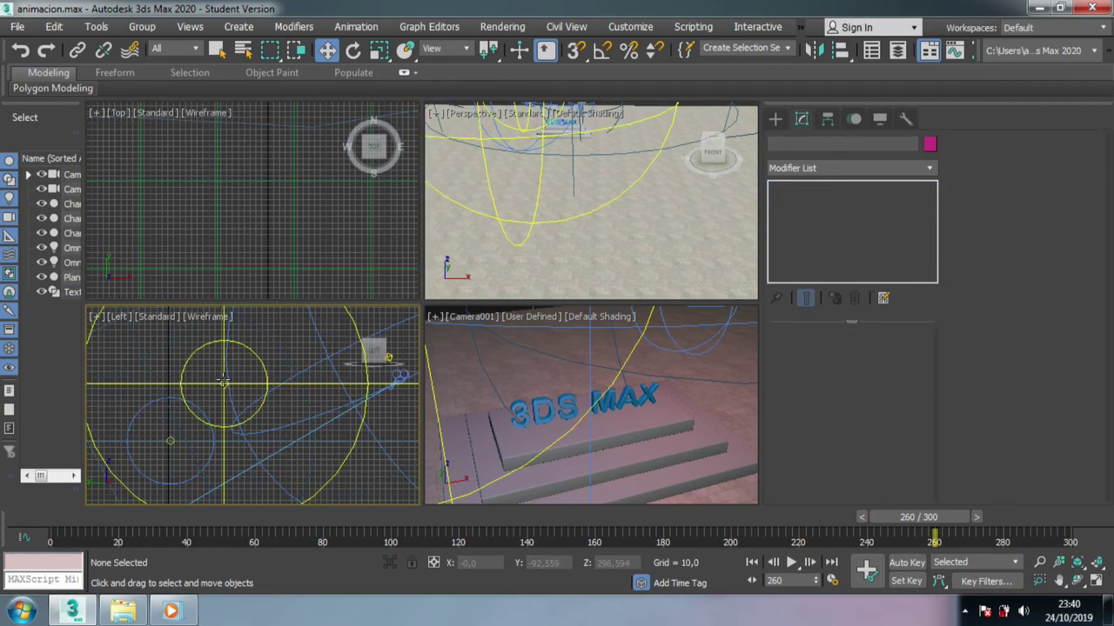
pyautogui.click(170, 441)
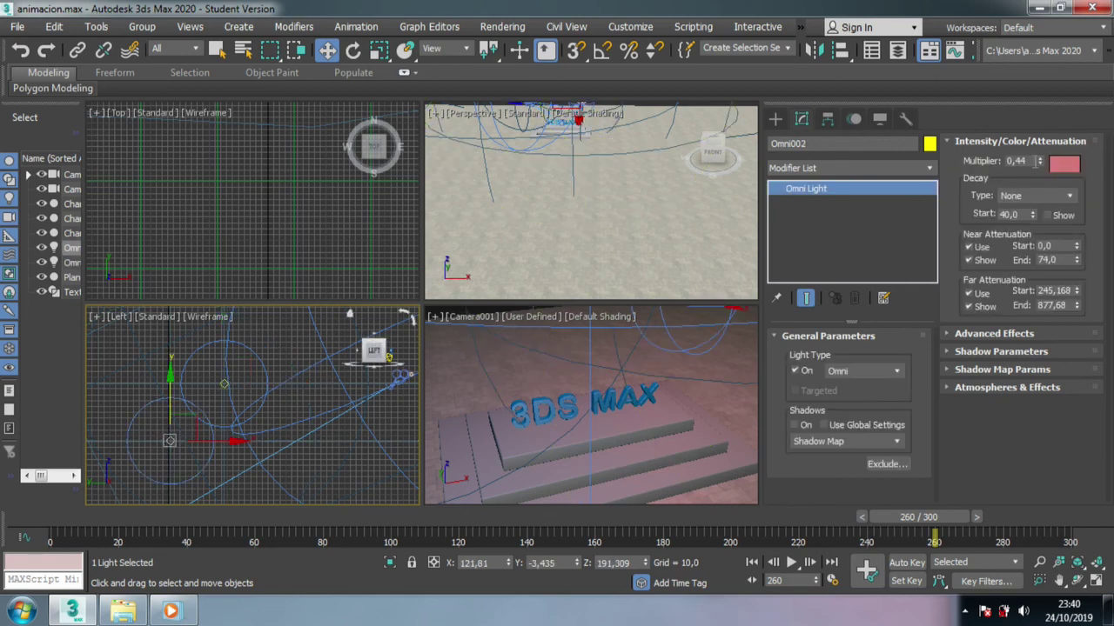
pyautogui.moveTo(1039, 161); pyautogui.dragTo(1044, 172)
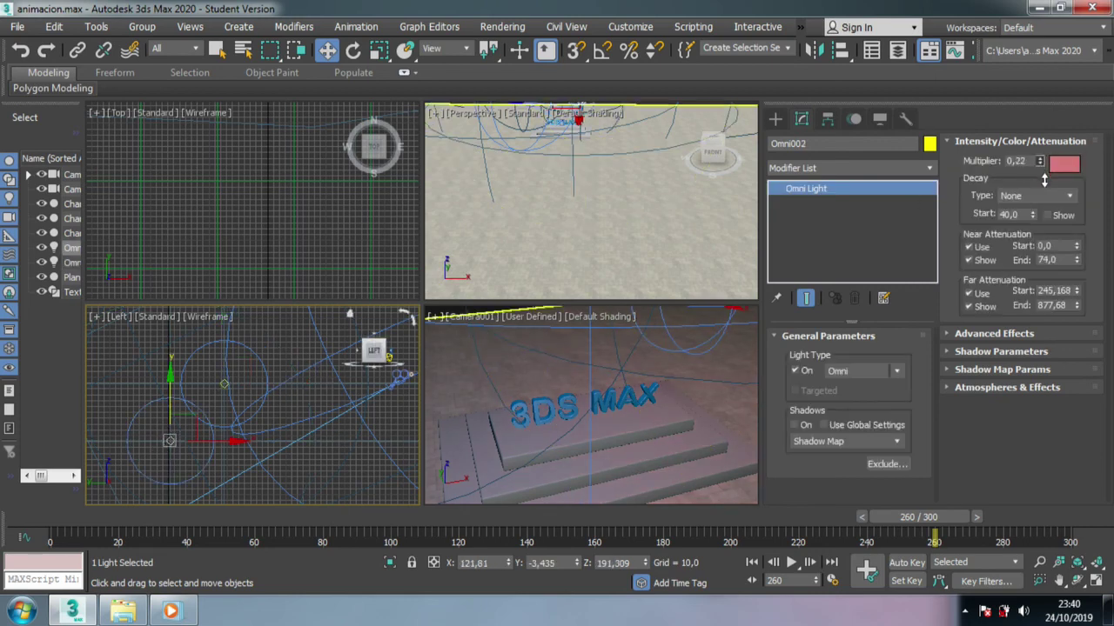
# Step: Test-render frame 159 to check the dimmer lighting
pyautogui.moveTo(295, 509); pyautogui.dragTo(591, 517)
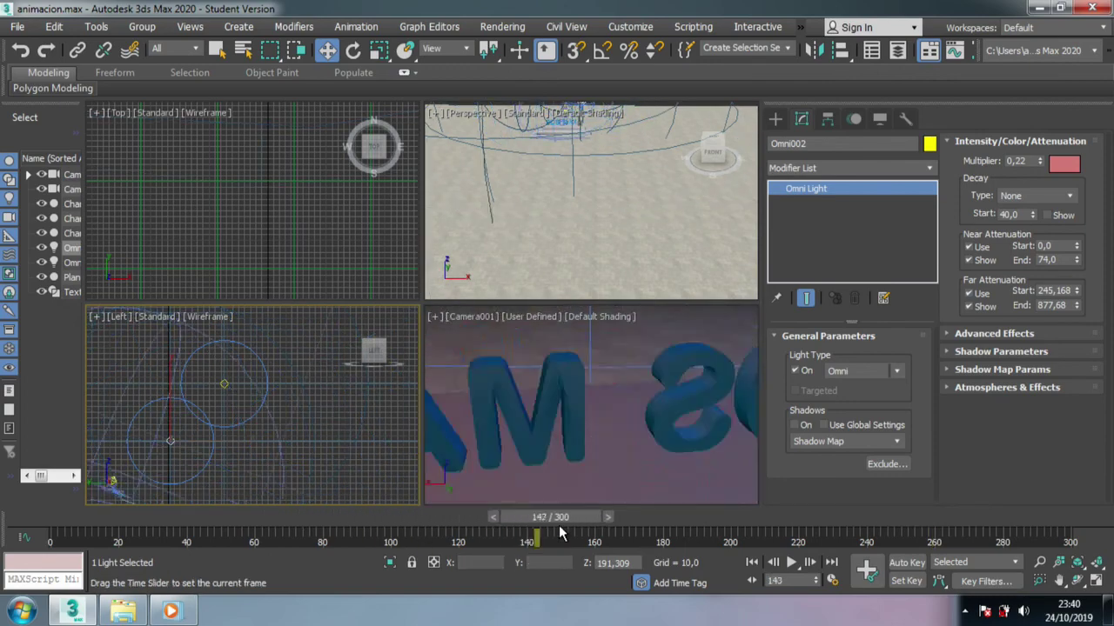
pyautogui.hotkey('shift', 'q')
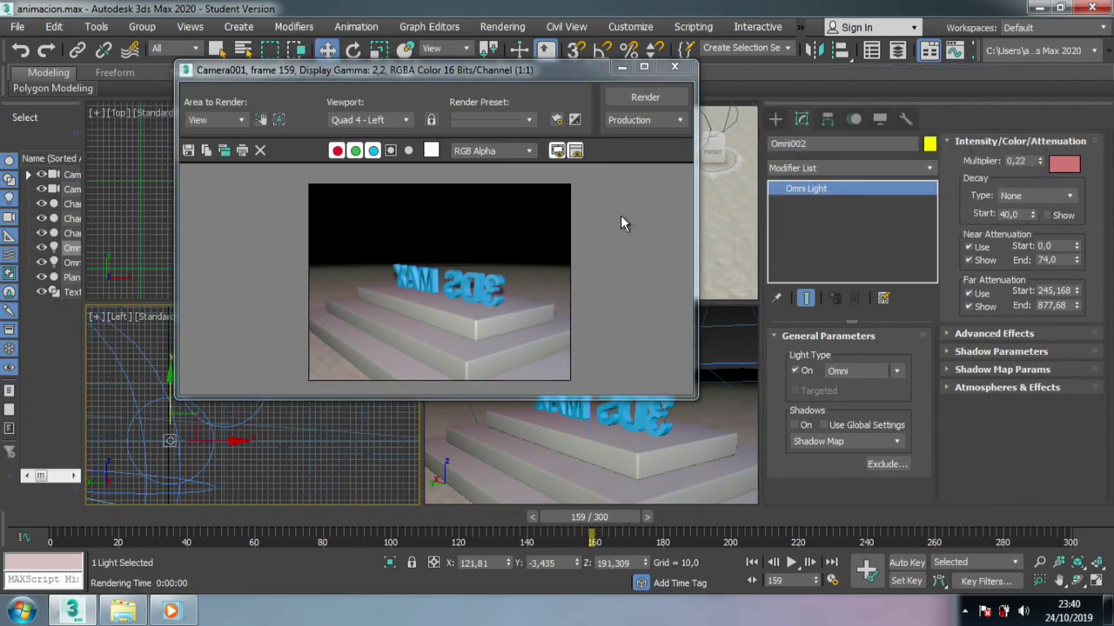
pyautogui.click(675, 68)
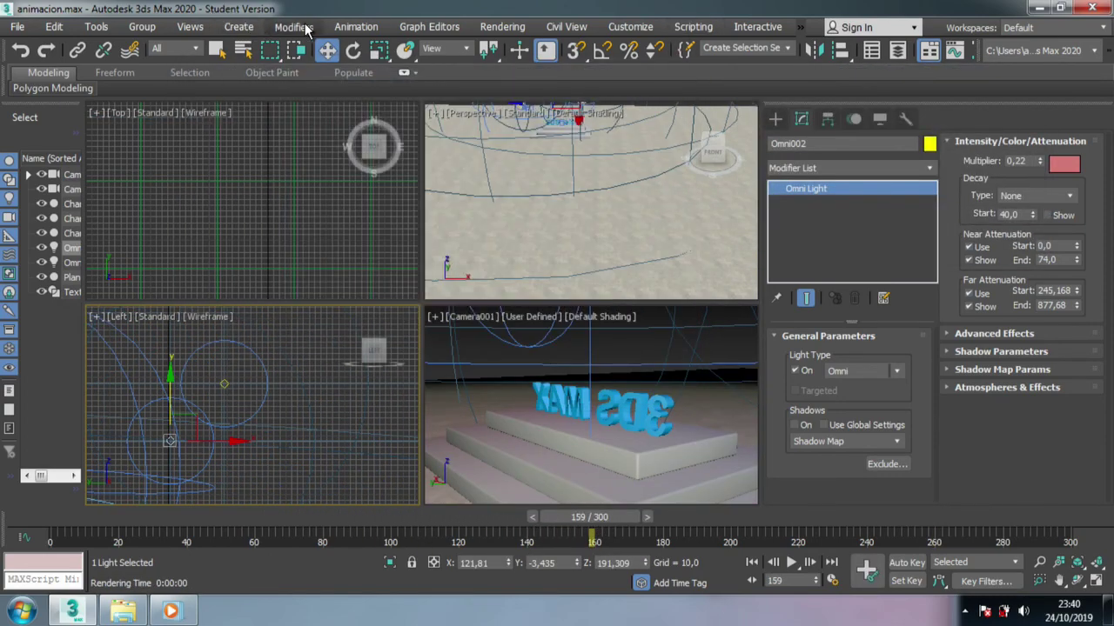
# Step: In Render Setup, set the output file to TARGET.avi in renderoutput and start rendering
pyautogui.click(513, 28)
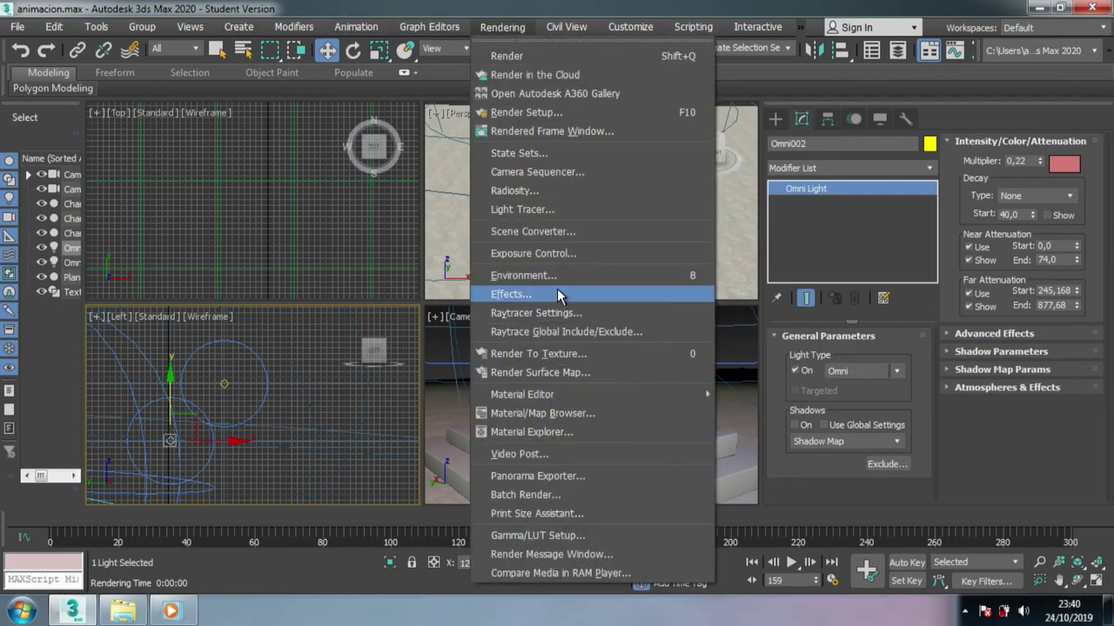
pyautogui.click(526, 112)
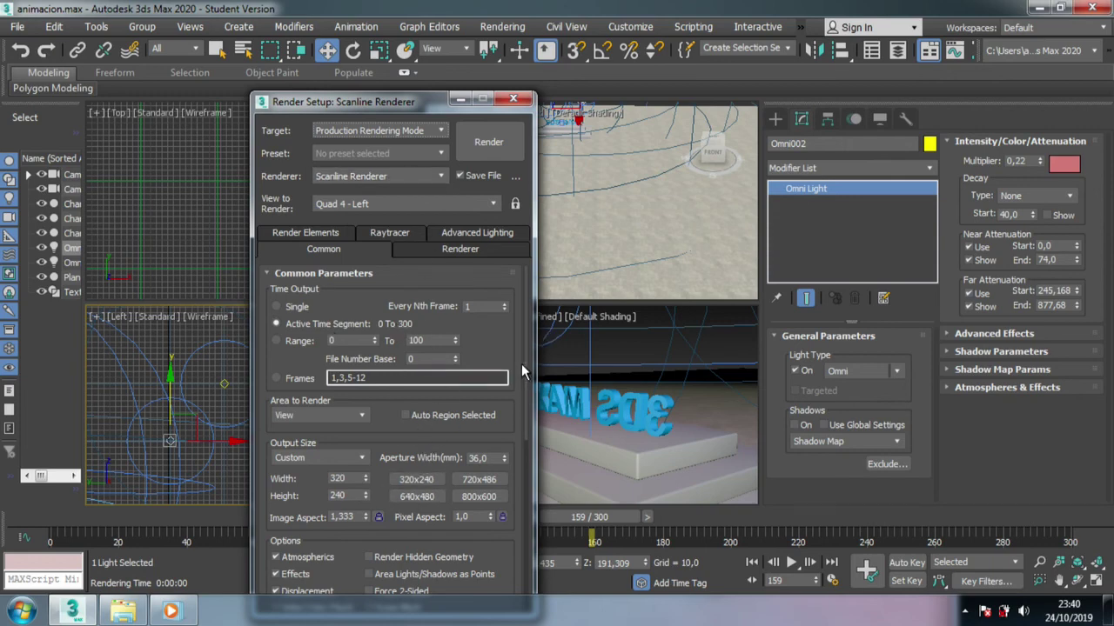
pyautogui.moveTo(525, 385)
pyautogui.mouseDown()
pyautogui.moveTo(524, 484)
pyautogui.moveTo(540, 552)
pyautogui.mouseUp()
pyautogui.click(495, 406)
pyautogui.write('TARGET')
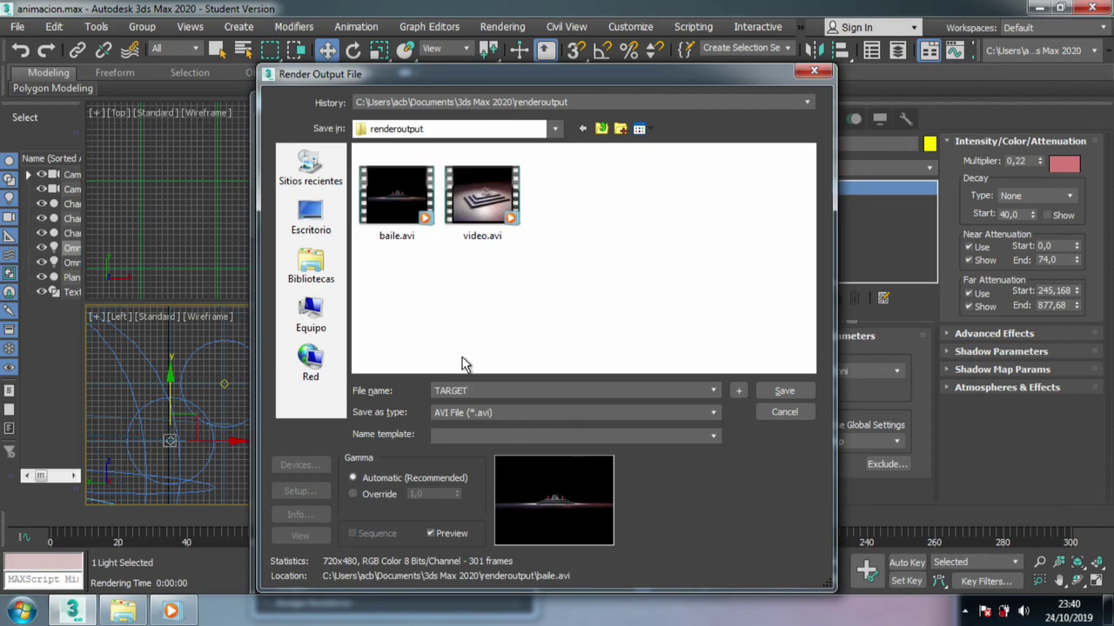
pyautogui.click(784, 392)
pyautogui.click(680, 312)
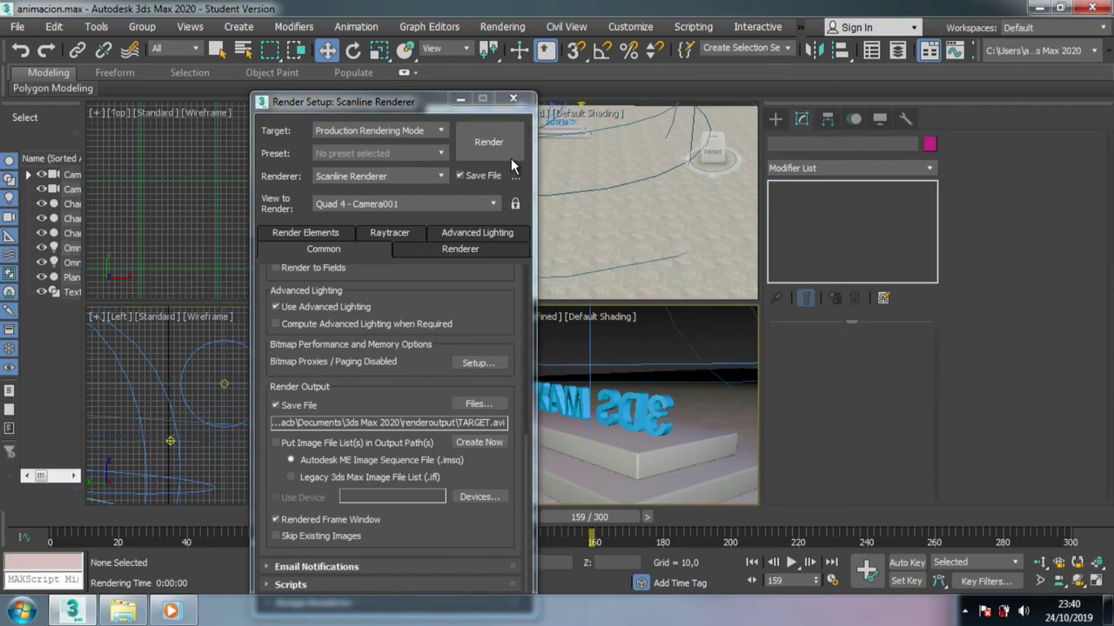
pyautogui.click(490, 139)
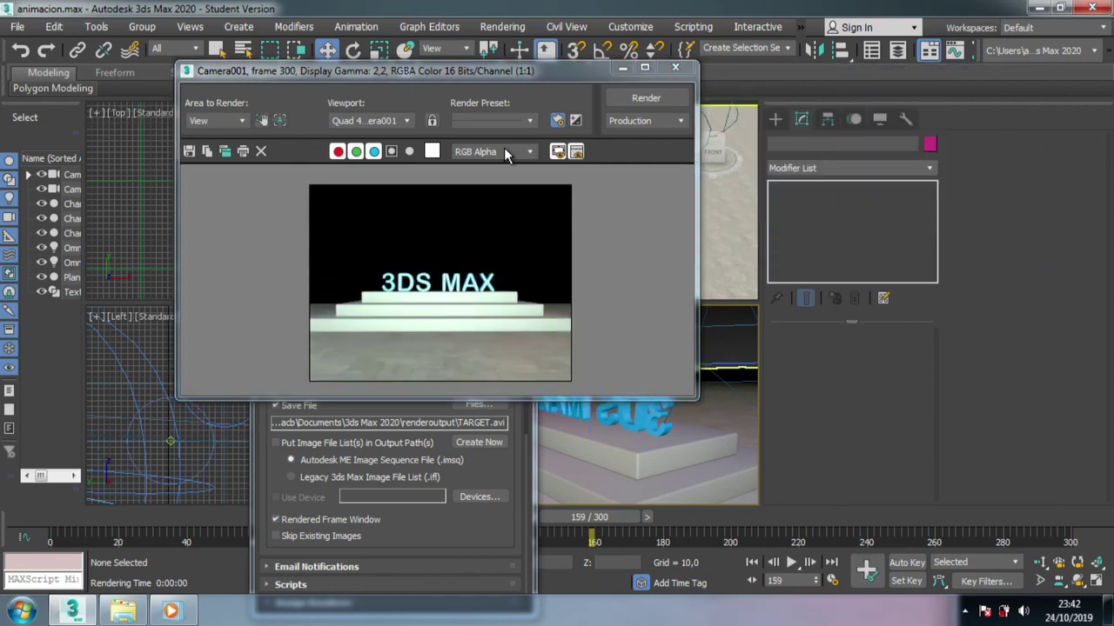
# Step: Close the rendered-frame window once all 300 frames have finished
pyautogui.click(675, 67)
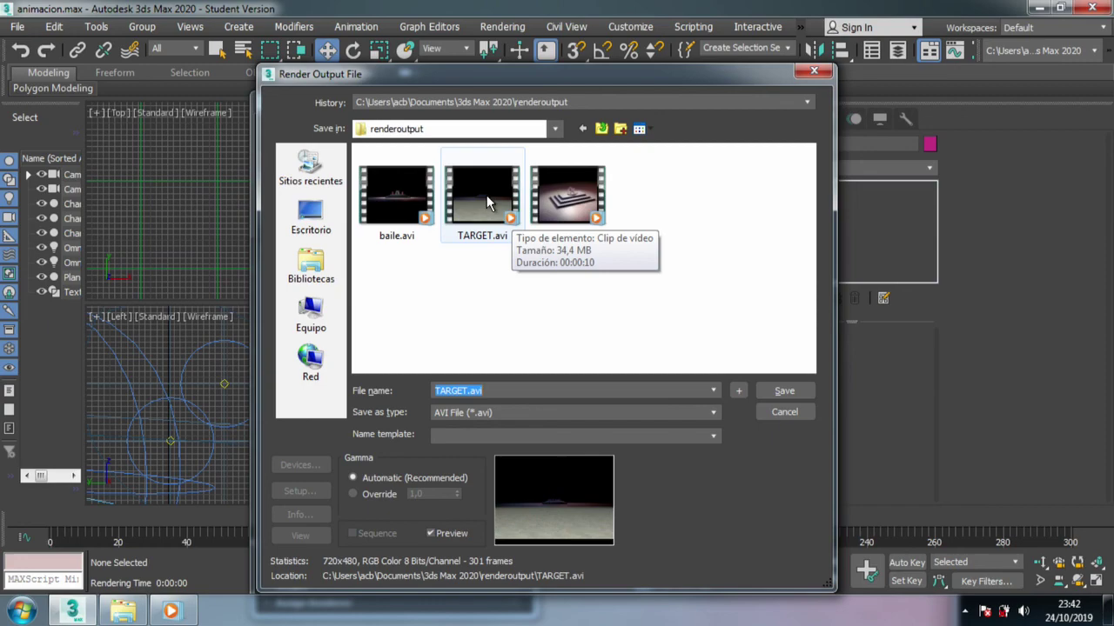
# Step: Play TARGET.avi from the output file browser, then close the player and browser
pyautogui.rightClick(485, 195)
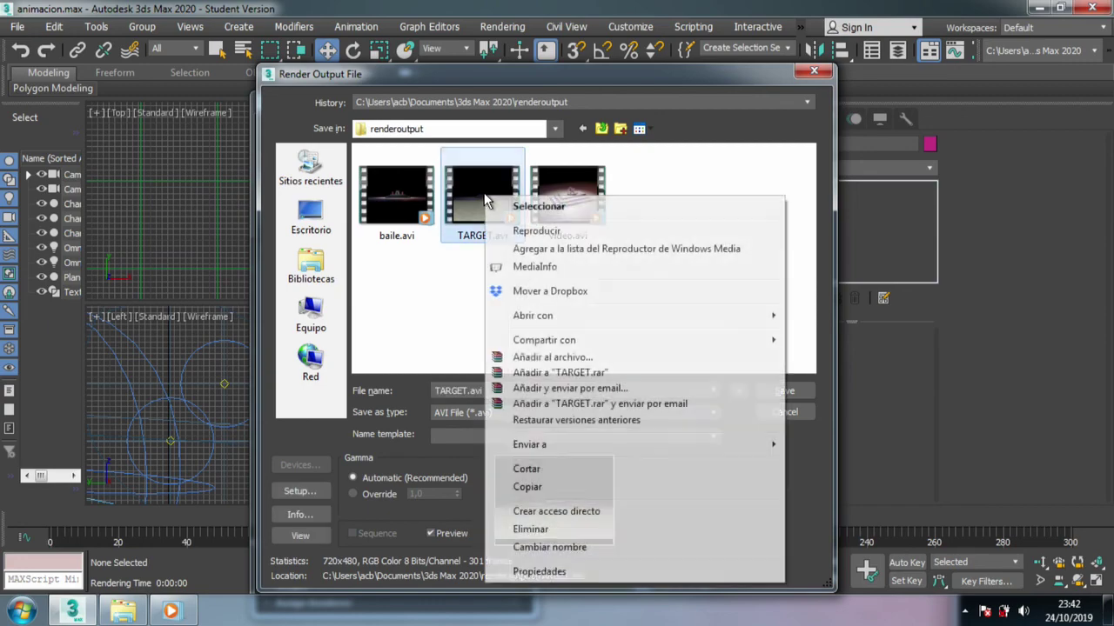
pyautogui.click(537, 231)
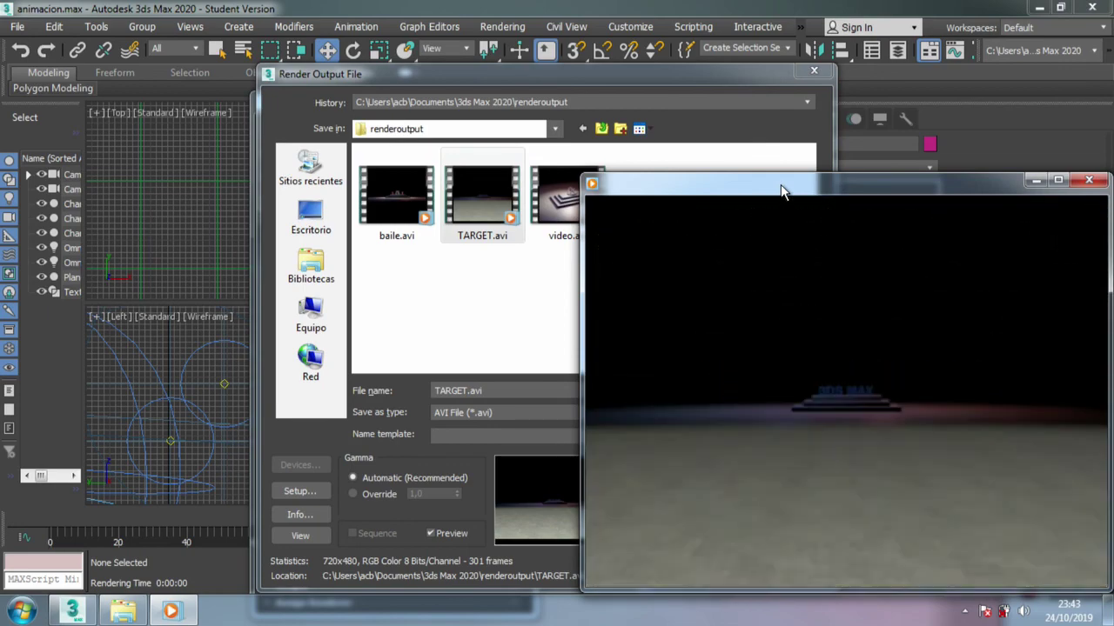
pyautogui.click(1090, 181)
pyautogui.click(818, 73)
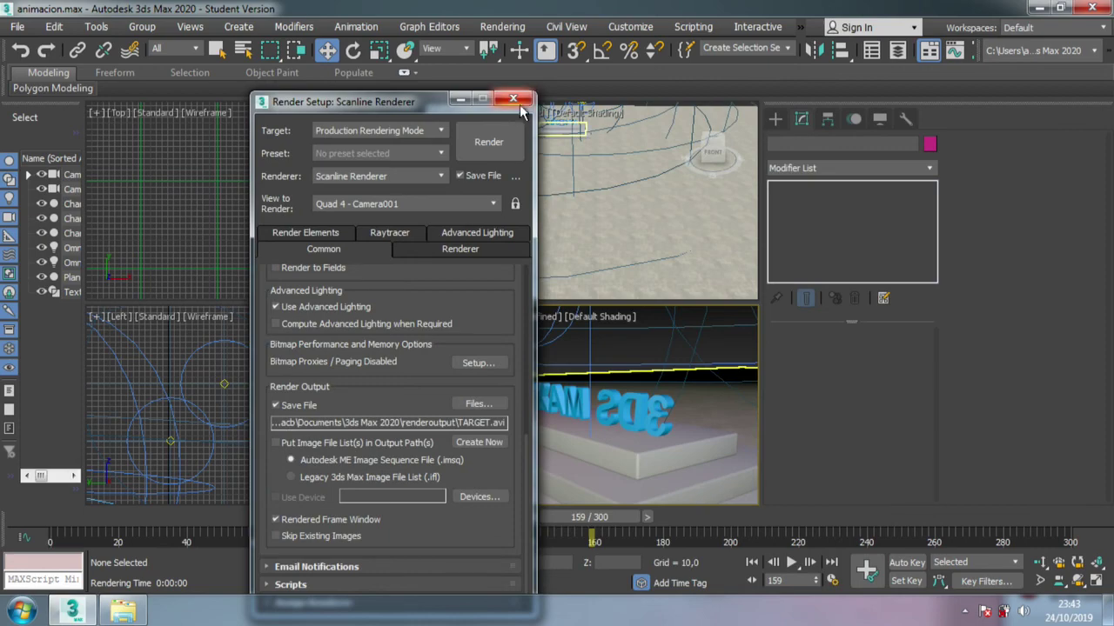